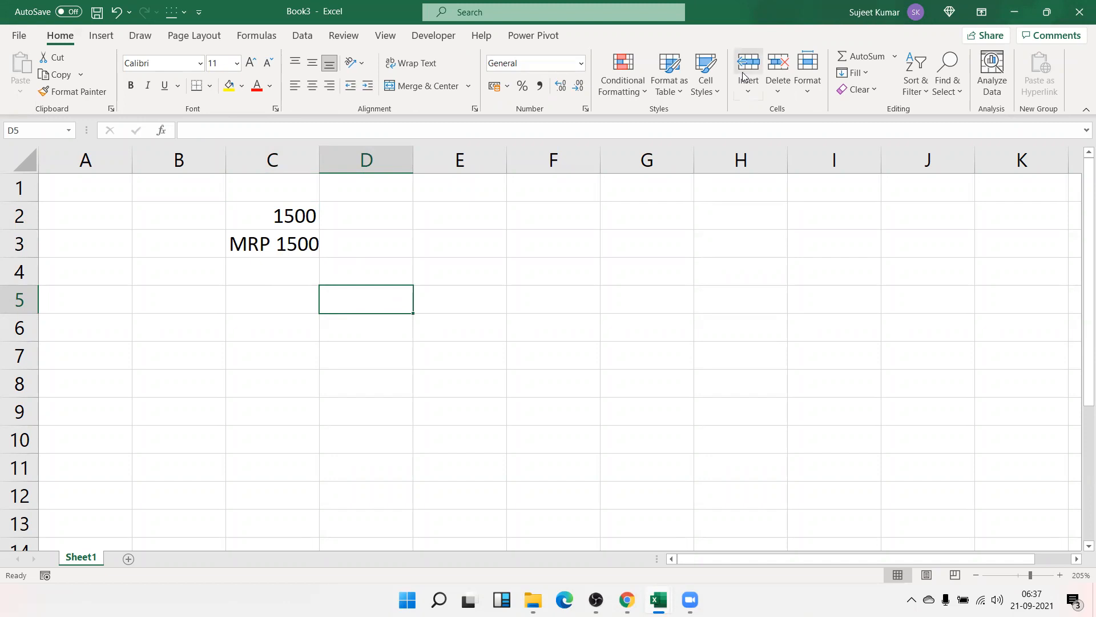
- Review the number format of the 1500 and MRP 1500 cells in C2:C3, then clear them
left_click_drag(286, 245, 291, 218)
key("ctrl+1")
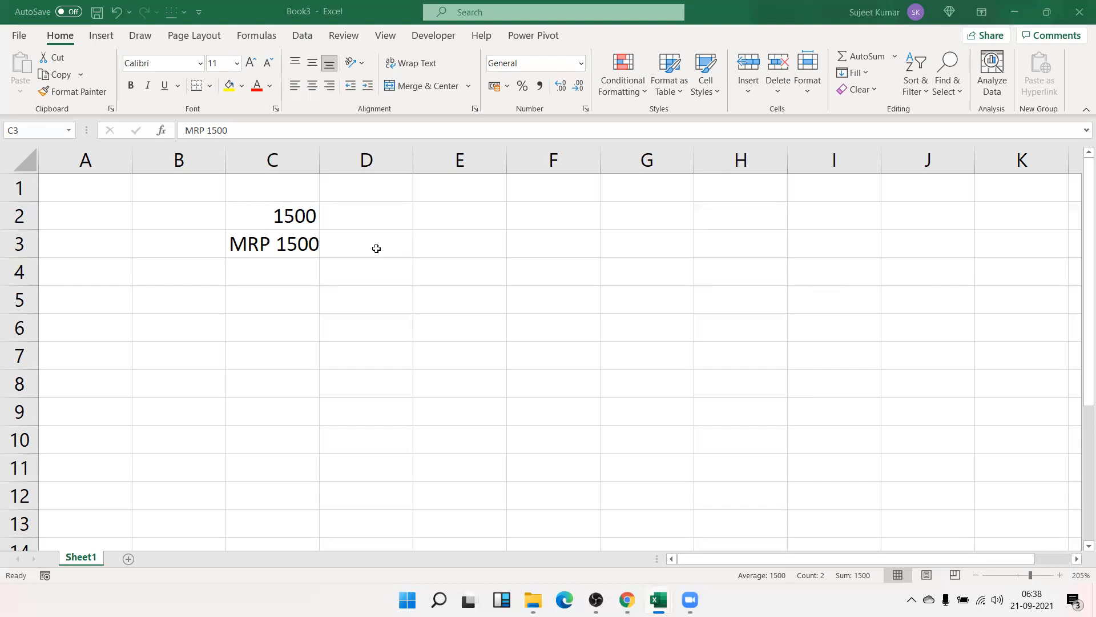
key("Delete")
key("Left")
key("Left")
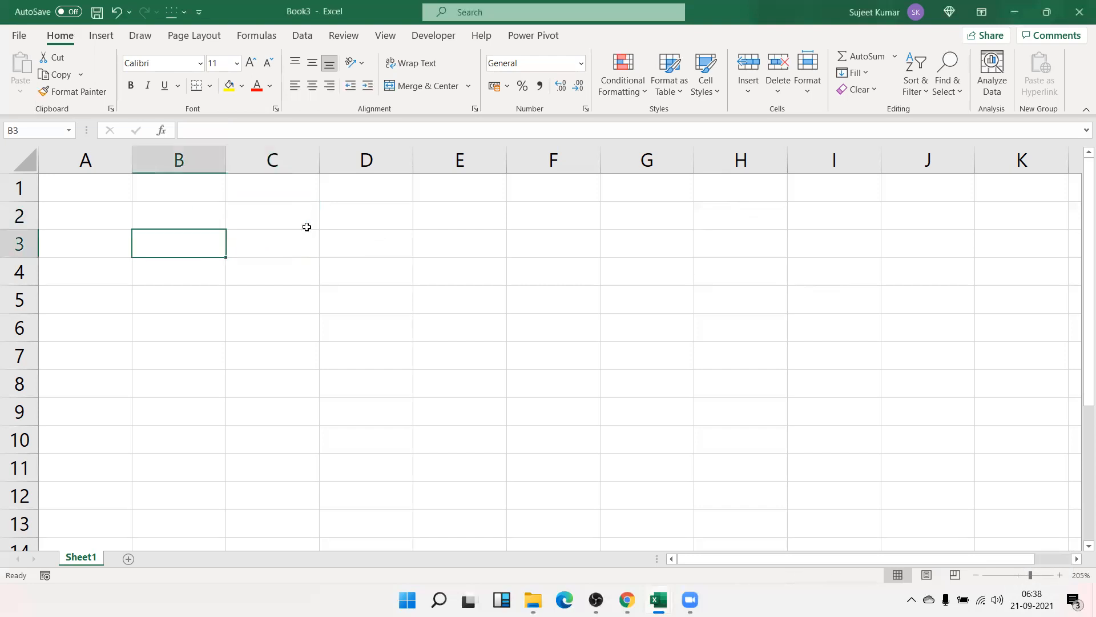
- Enter the Chq heading in A1 and 152 in A2, replacing a mistyped first value
key("Up")
key("Up")
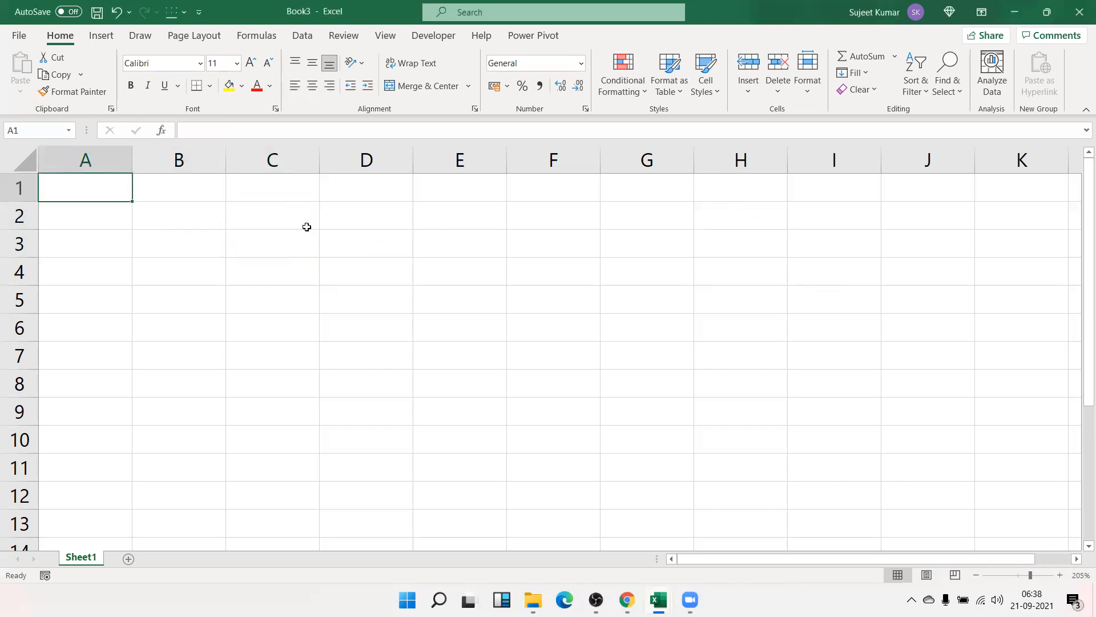
type("Chq")
key("Return")
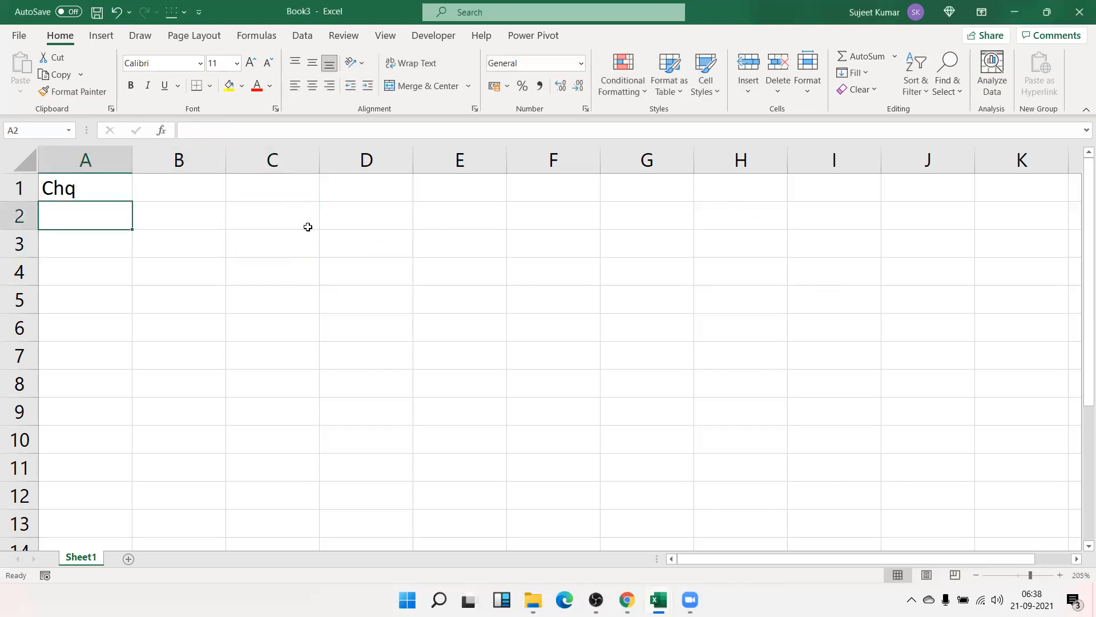
type("012164")
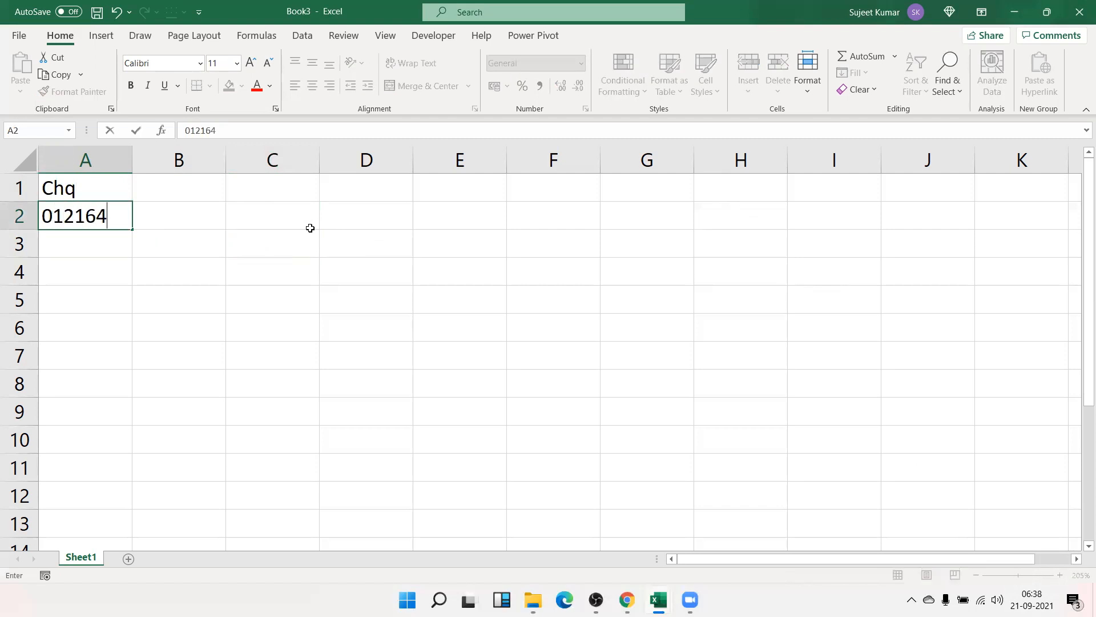
key("Return")
key("Up")
key("Delete")
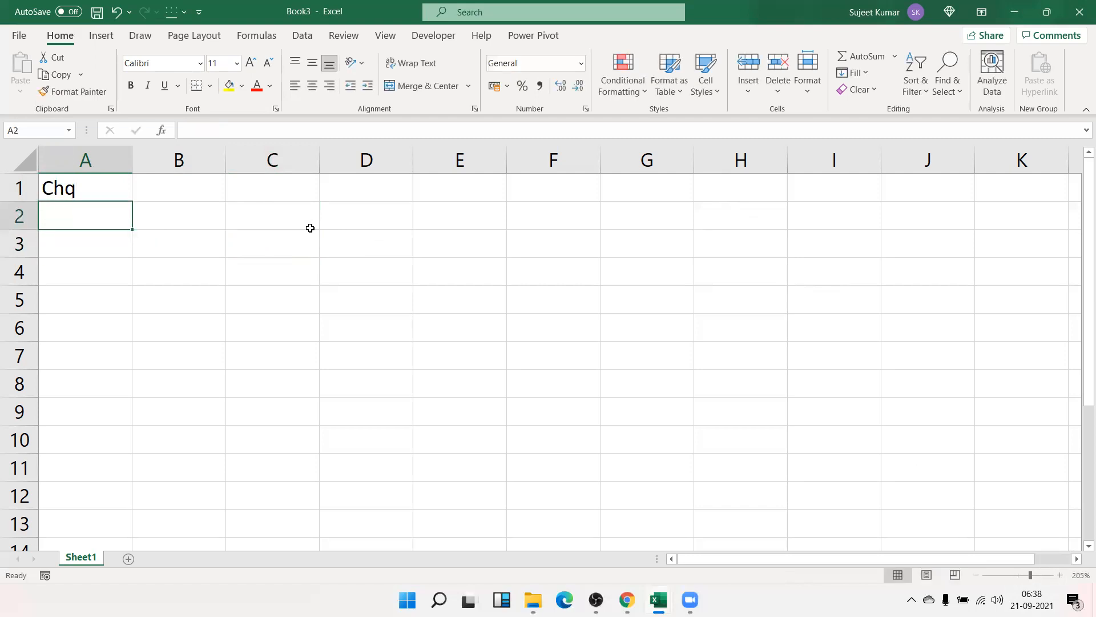
type("152")
key("Return")
key("Return")
- Add cheque numbers 365 and 4632 in column A and bring up Format Cells
type("365")
key("Up")
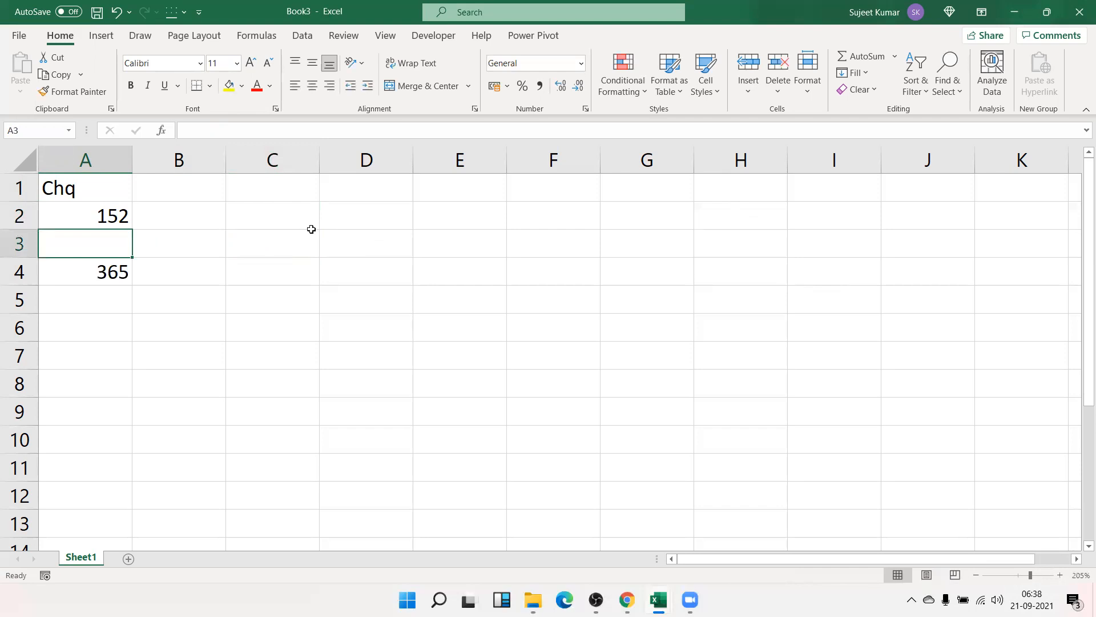
type("4632")
key("ctrl+1")
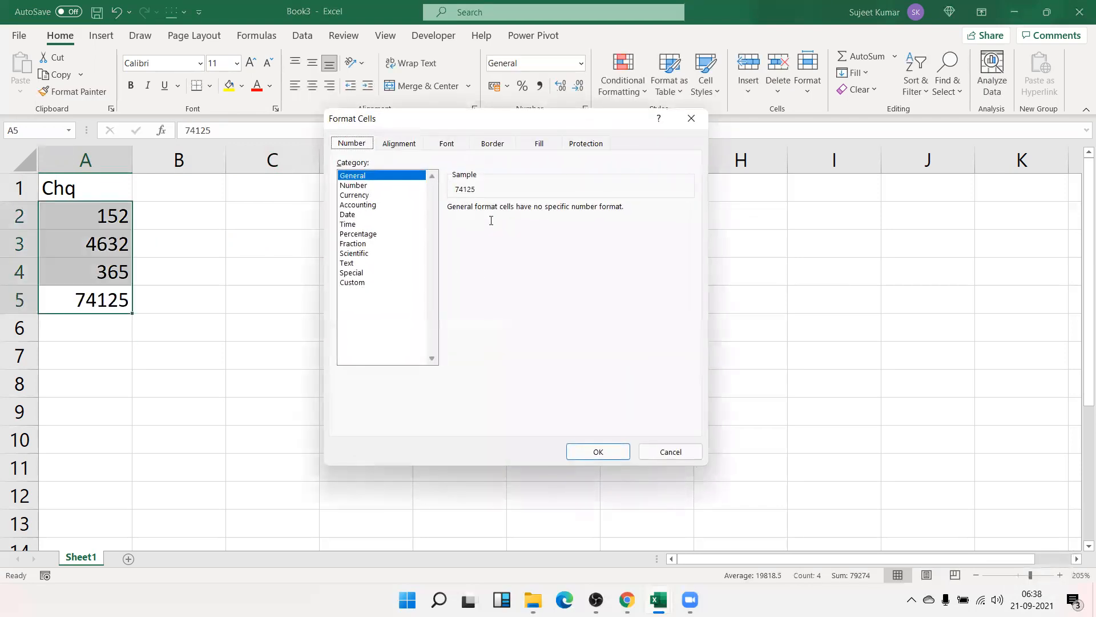
- Apply custom format 000000 so the cheque numbers read 000152, 004632, 000365 and 074125
key("End")
key("Tab")
type("000000")
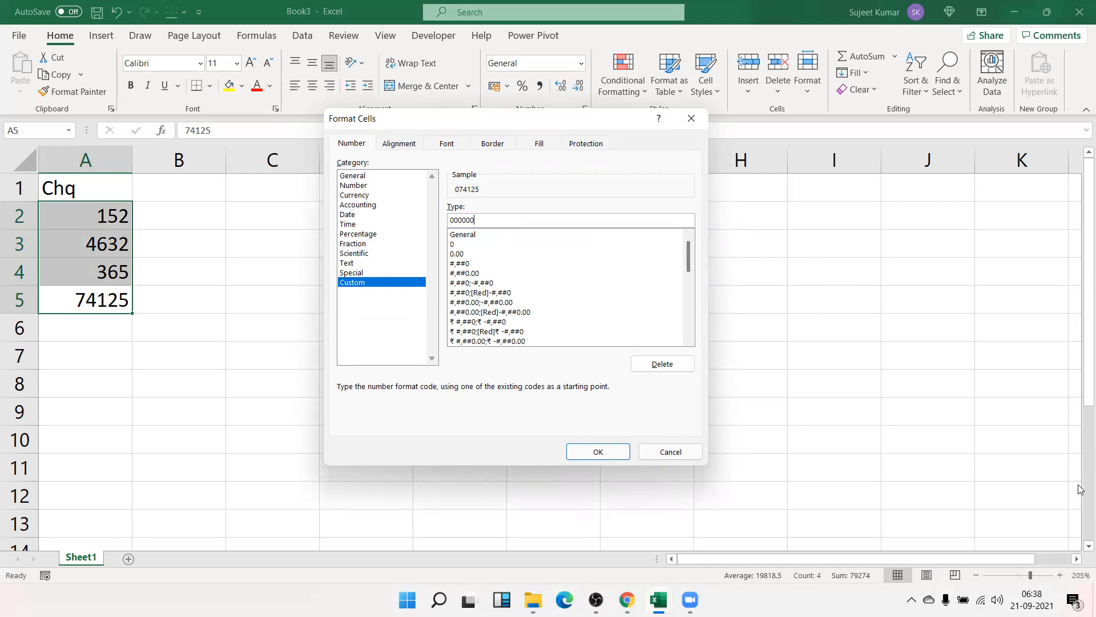
key("Return")
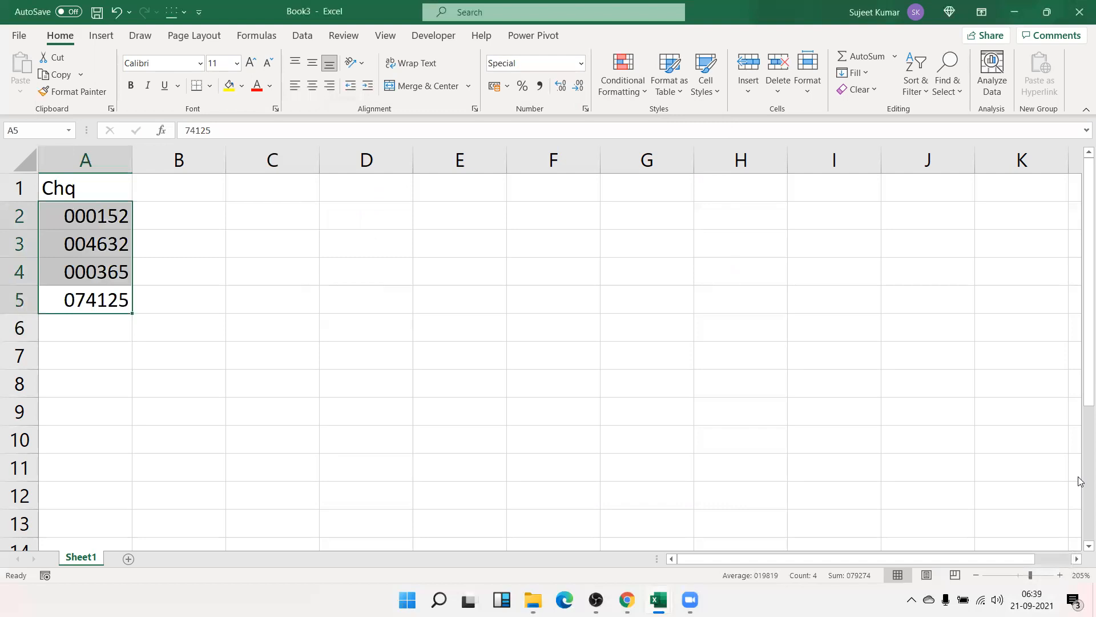
key("Right")
key("Left")
key("Up")
key("Up")
key("Up")
key("Down")
key("Down")
key("Down")
key("Up")
key("Up")
key("Up")
key("Right")
key("Left")
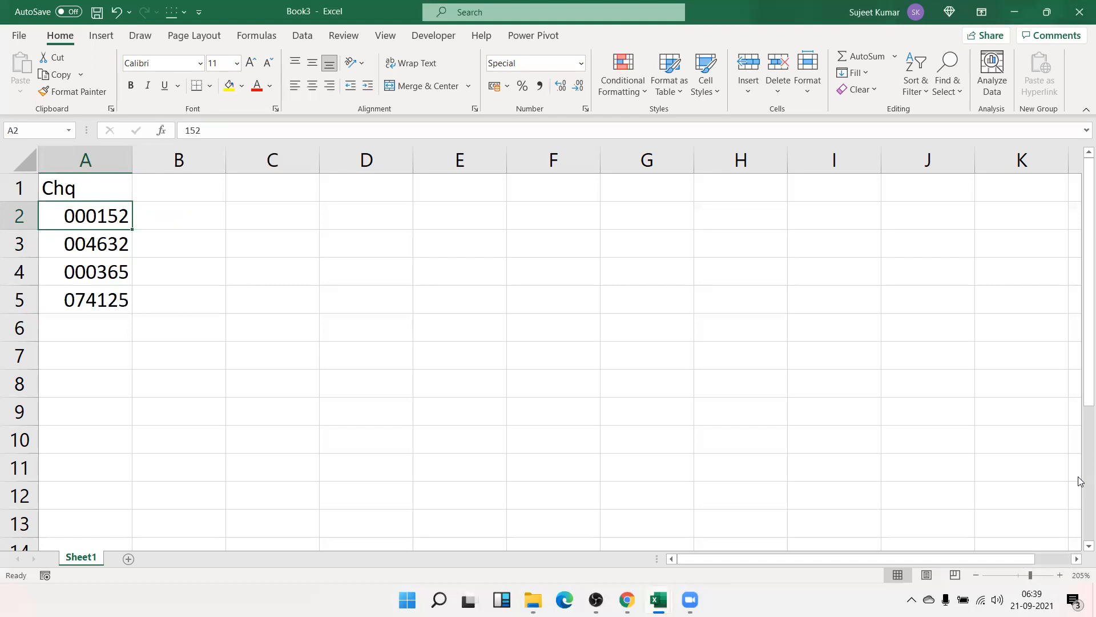
- Type '000152 as text in E2 and clear the leftover FALSE from C3
key("Right")
key("Right")
key("Right")
key("Right")
type("'")
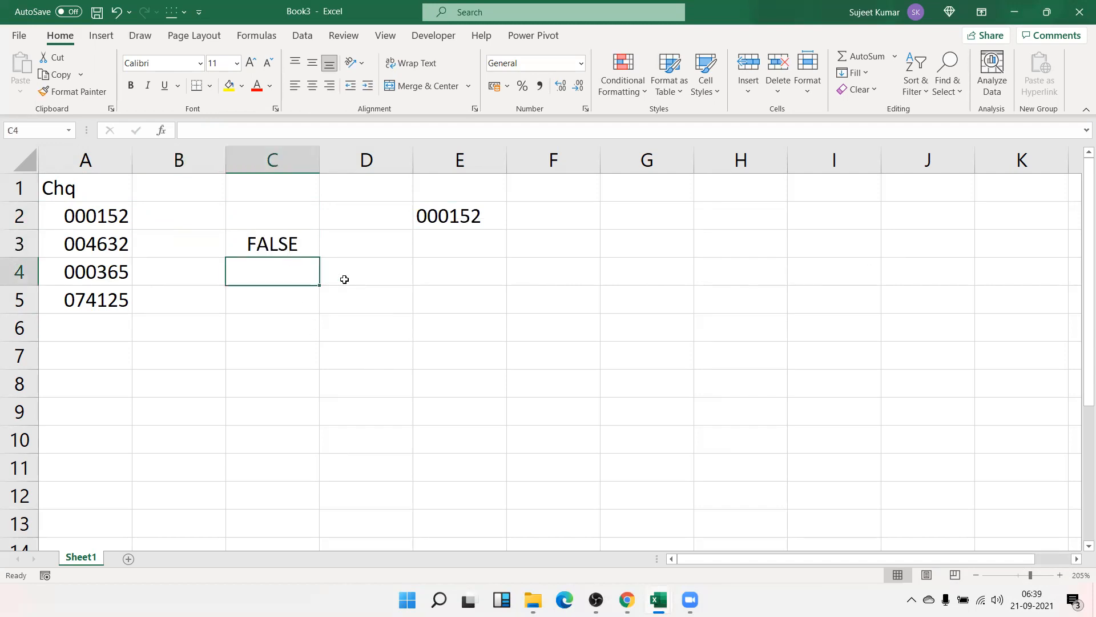
key("Up")
key("Delete")
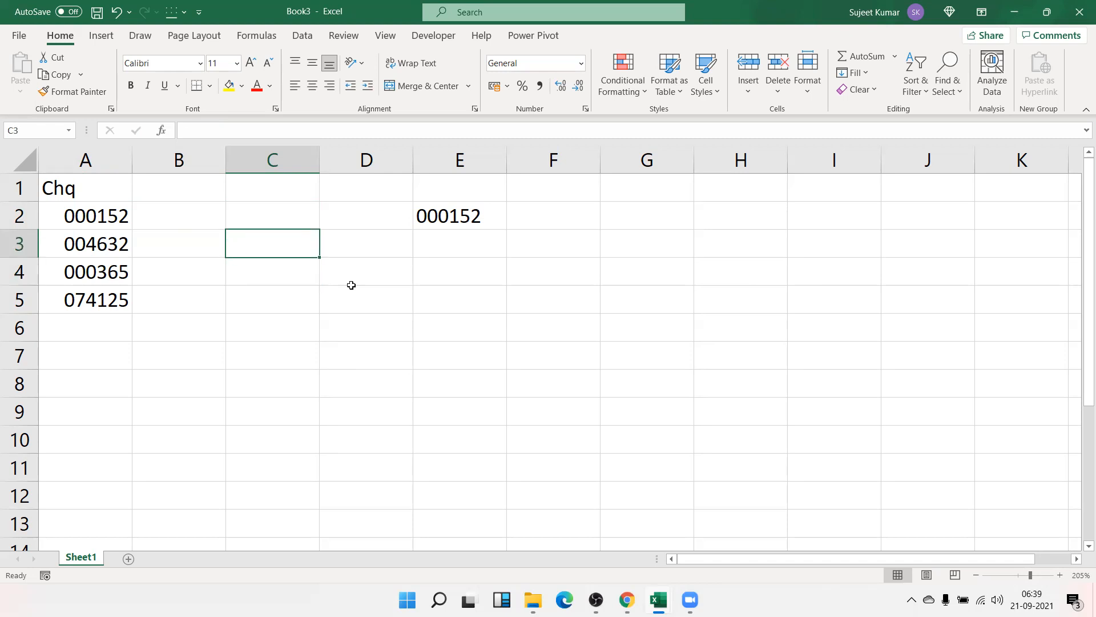
key("Left")
key("Up")
key("Left")
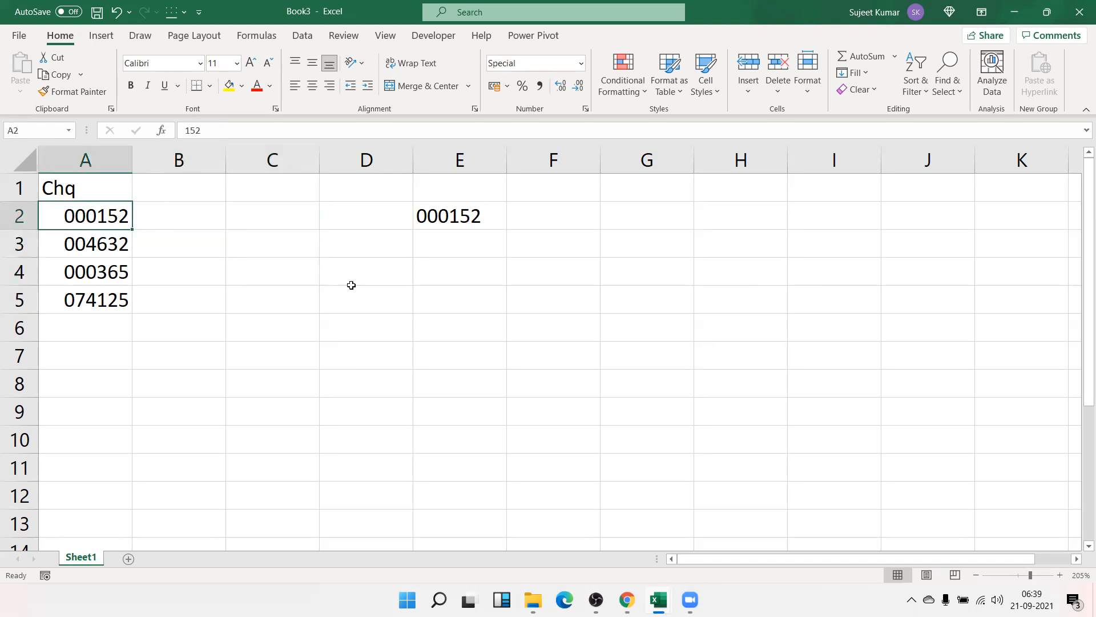
key("Right")
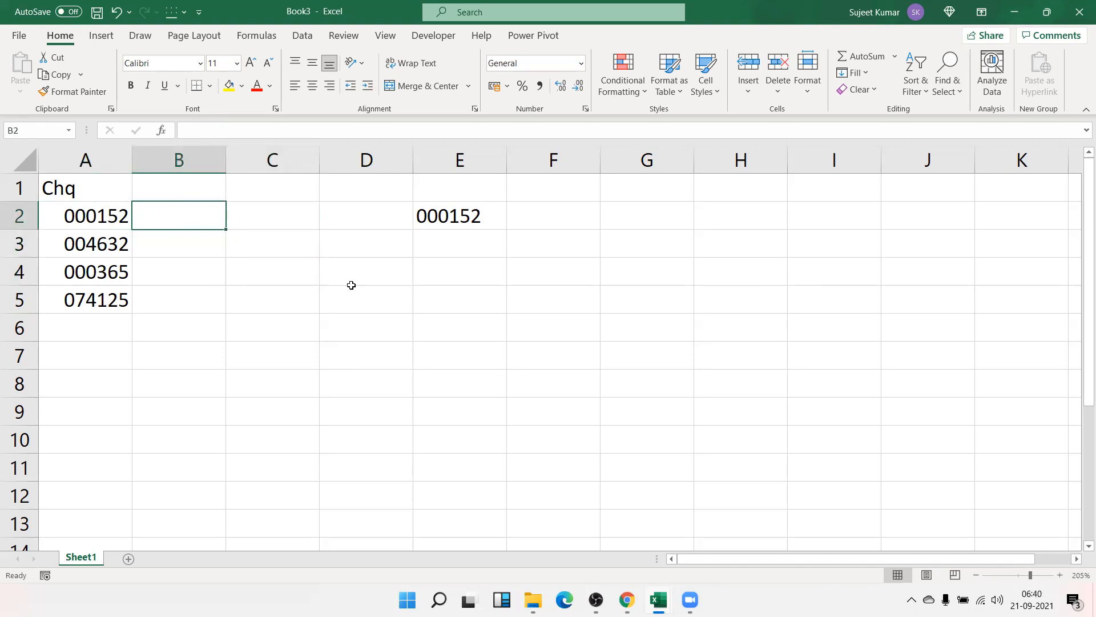
- Enter =TEXT(A2,"000000") in B2 so it shows 000152
type("=te")
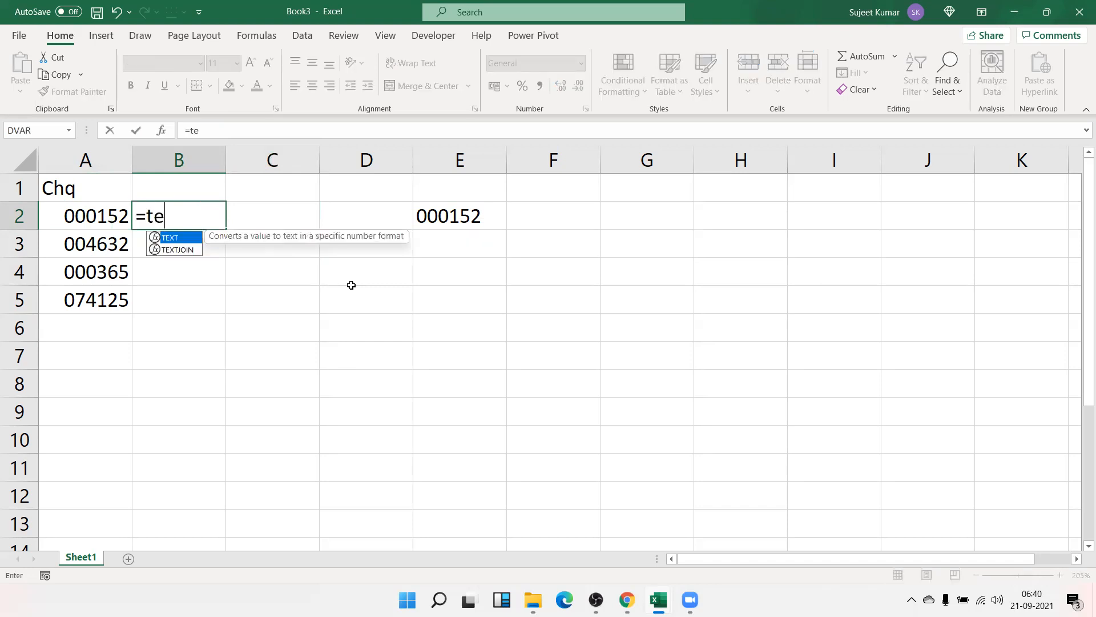
key("Tab")
key("Left")
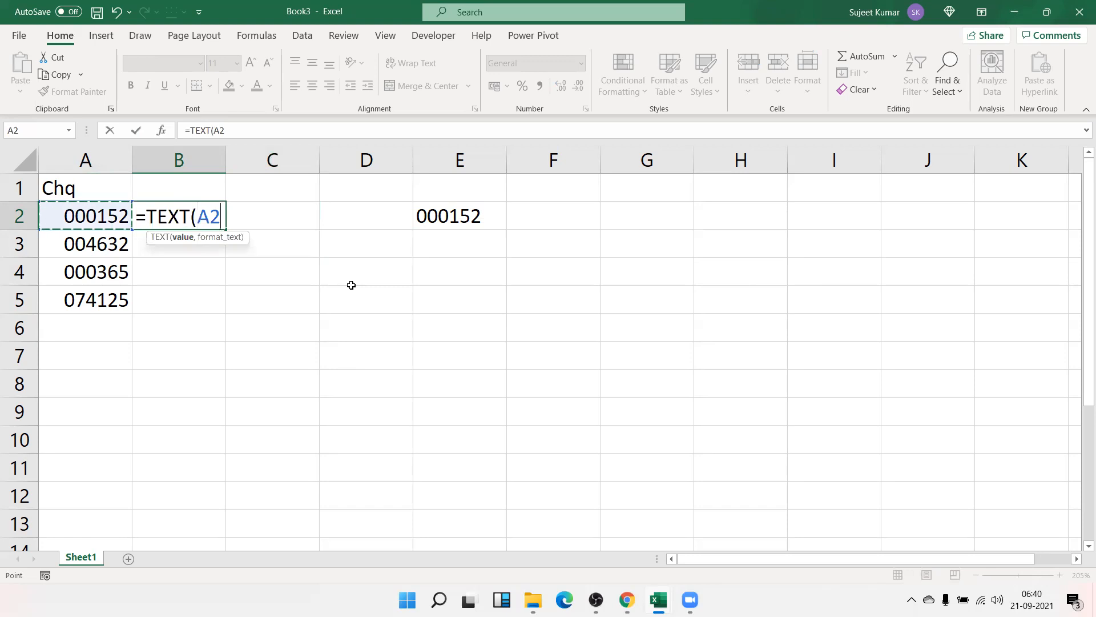
type(",")
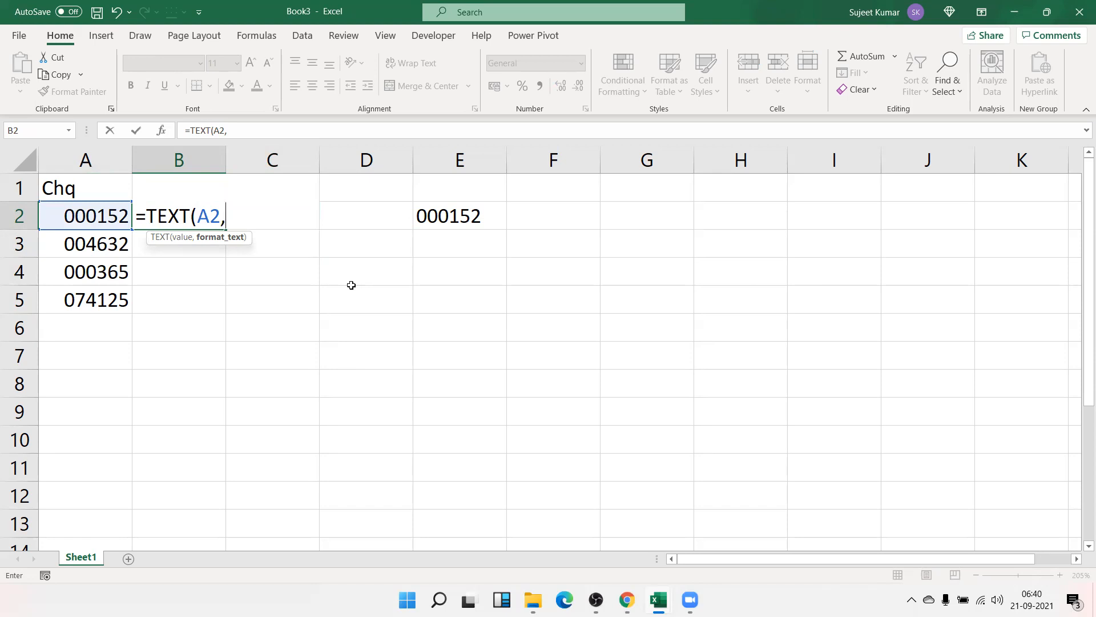
type("\"0")
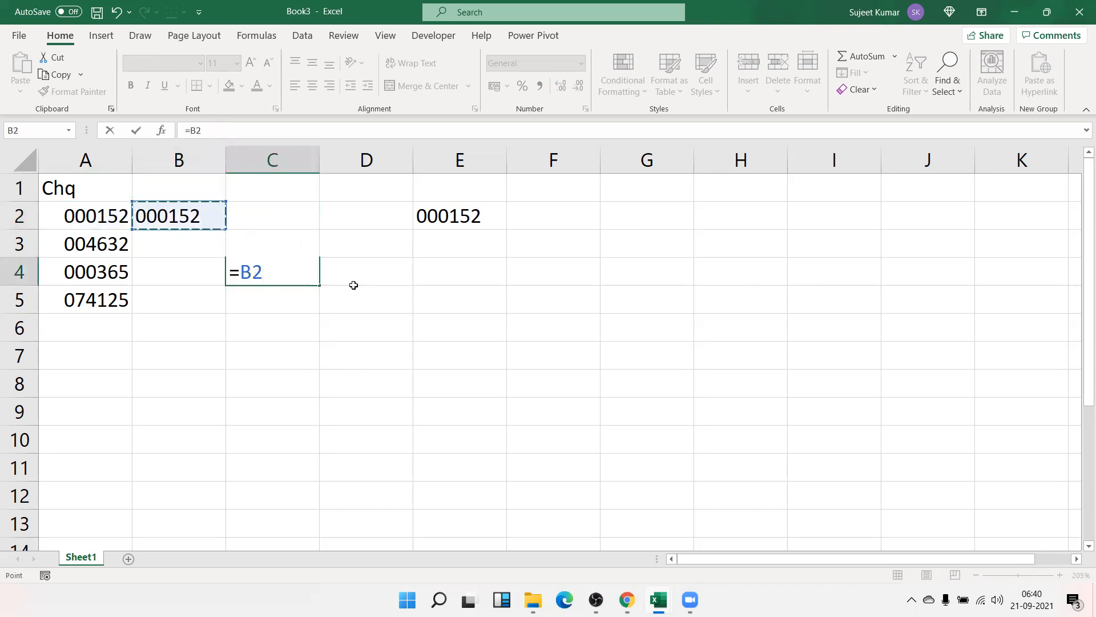
- Check with =B2=E2 that the formula result matches the typed text, giving TRUE
type("=")
key("Right")
key("Up")
key("Up")
key("Right")
key("Return")
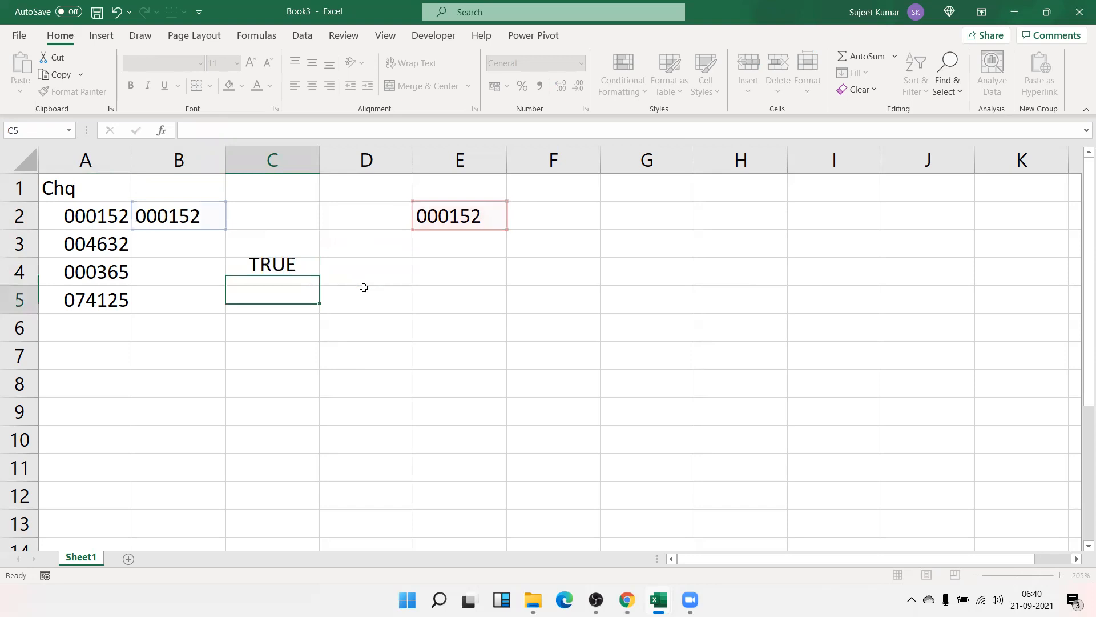
- Clear the TRUE check and the E2 copy, and type Mobile in C1
key("Up")
key("Up")
key("Up")
key("Up")
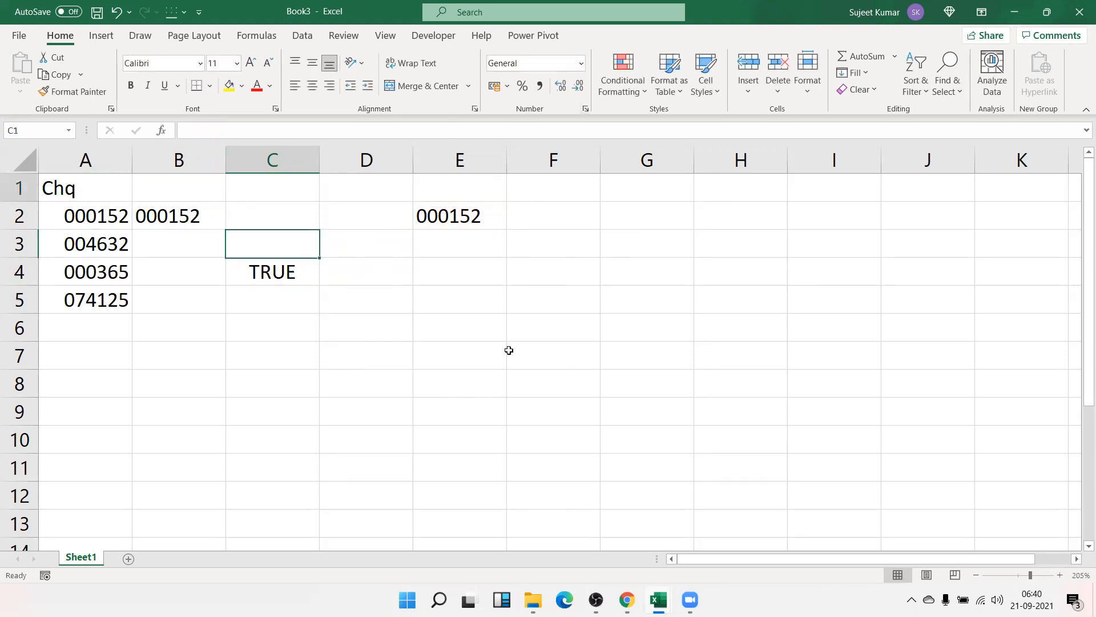
left_click(509, 350, "shift")
key("Delete")
key("Up")
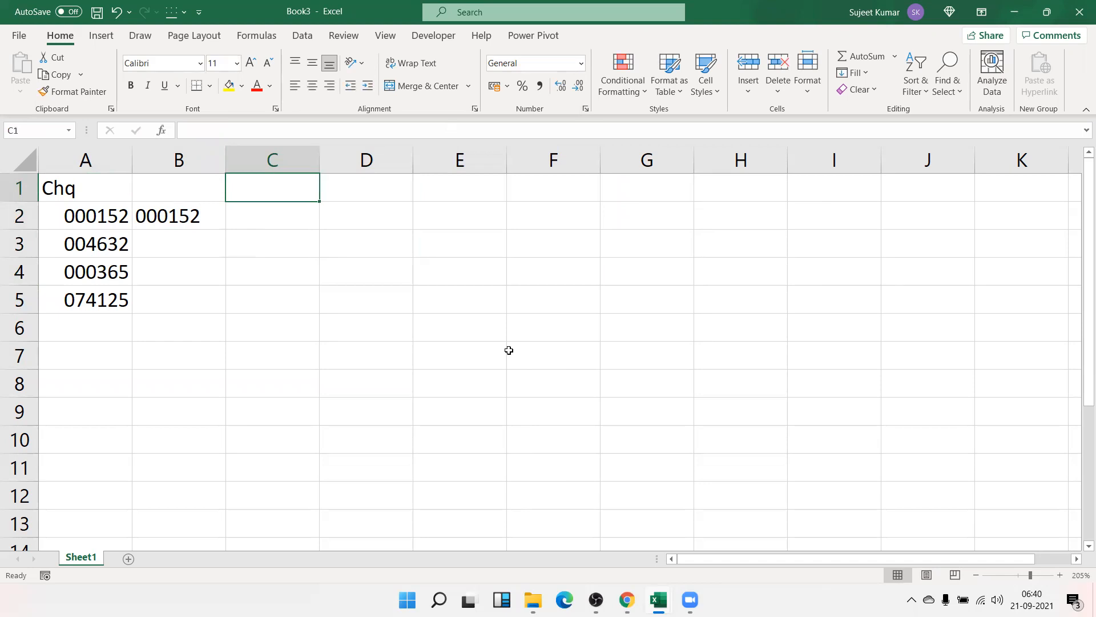
type("Mobile")
- Commit the Mobile heading and enter a +91 mobile number in C2, accepting Excel's correction
key("Return")
key("Return")
key("Return")
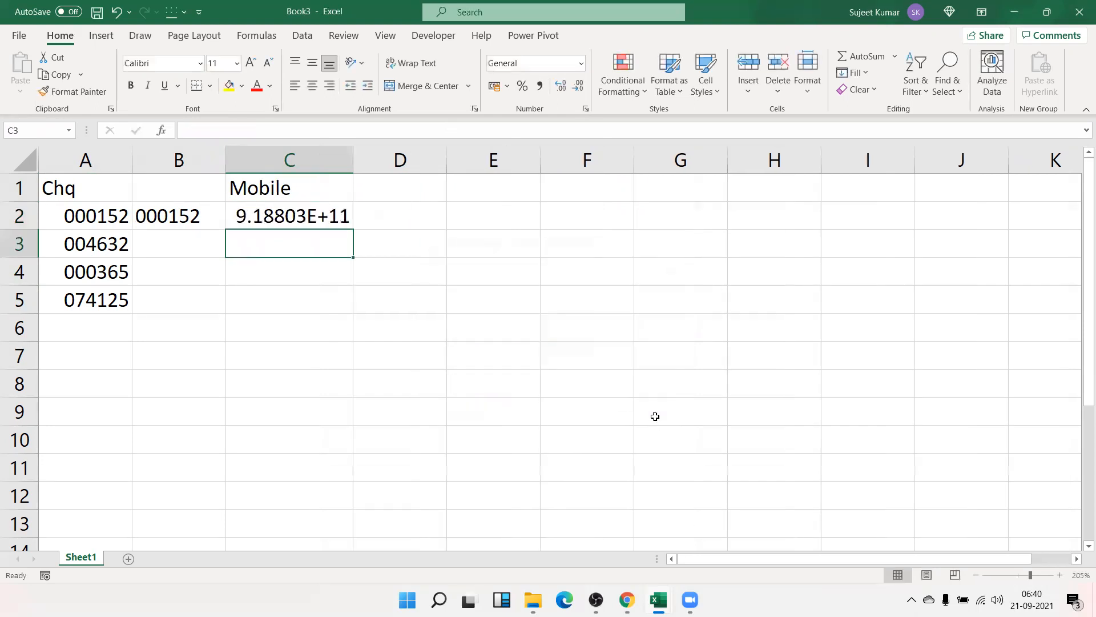
key("Up")
key("Down")
key("Right")
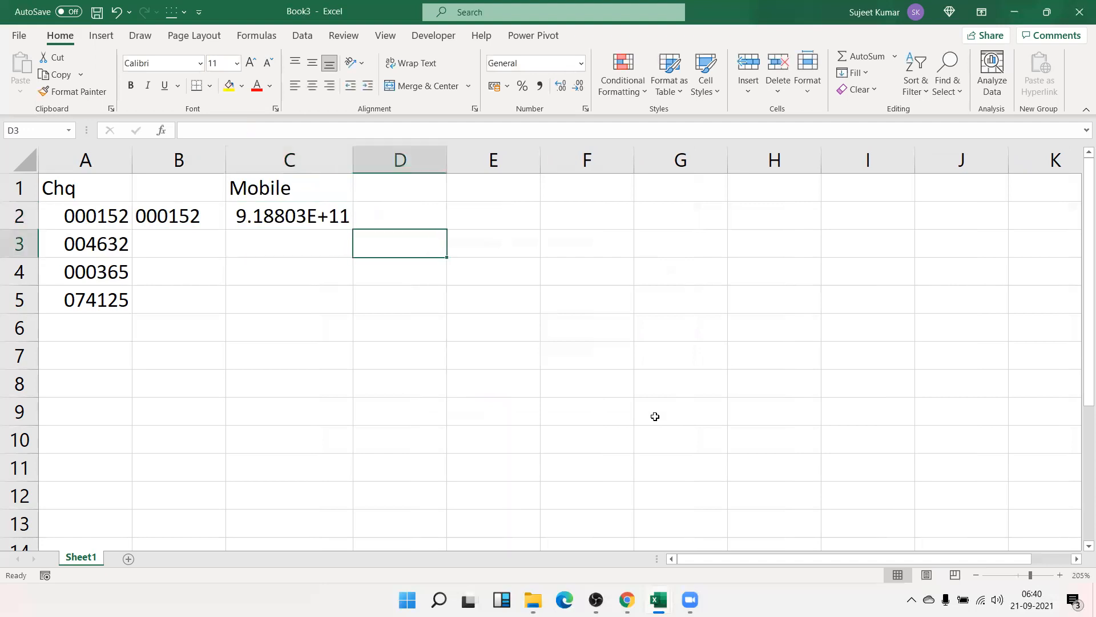
- Inspect the converted phone number, clear C2, and open Format Cells for C2:C5
type("=")
key("Escape")
type("+")
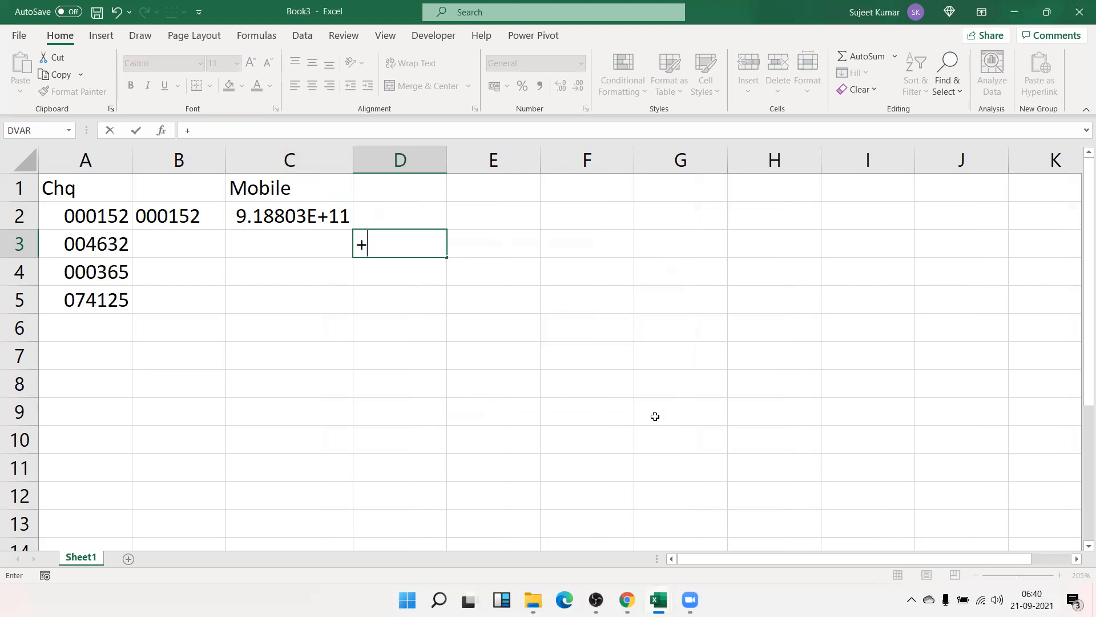
left_click(339, 211)
key("Escape")
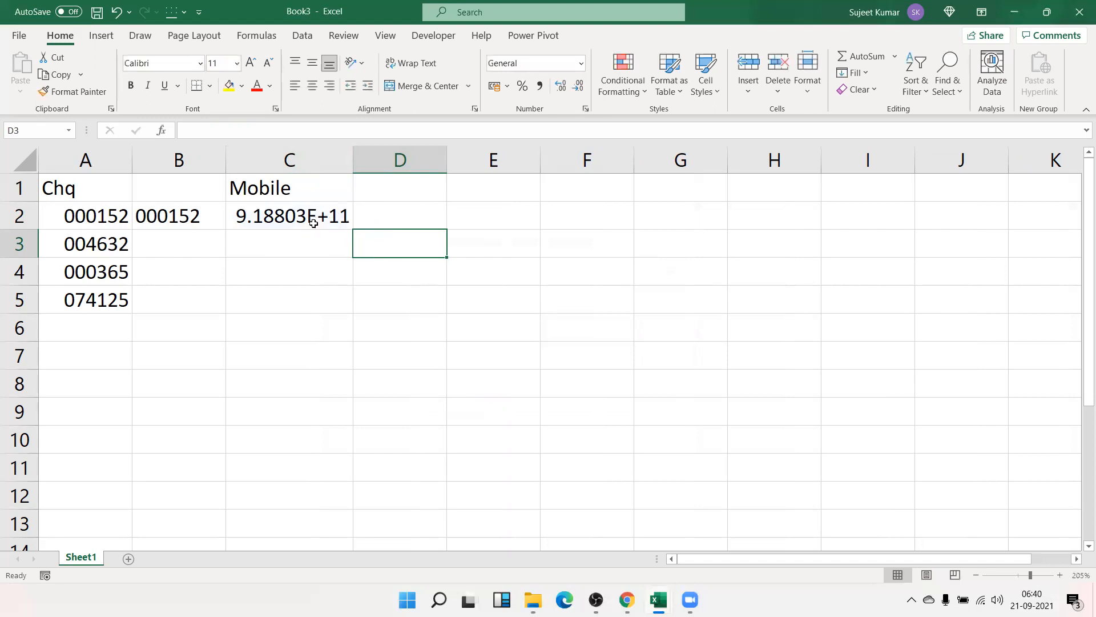
double_click(312, 222)
key("Escape")
key("Delete")
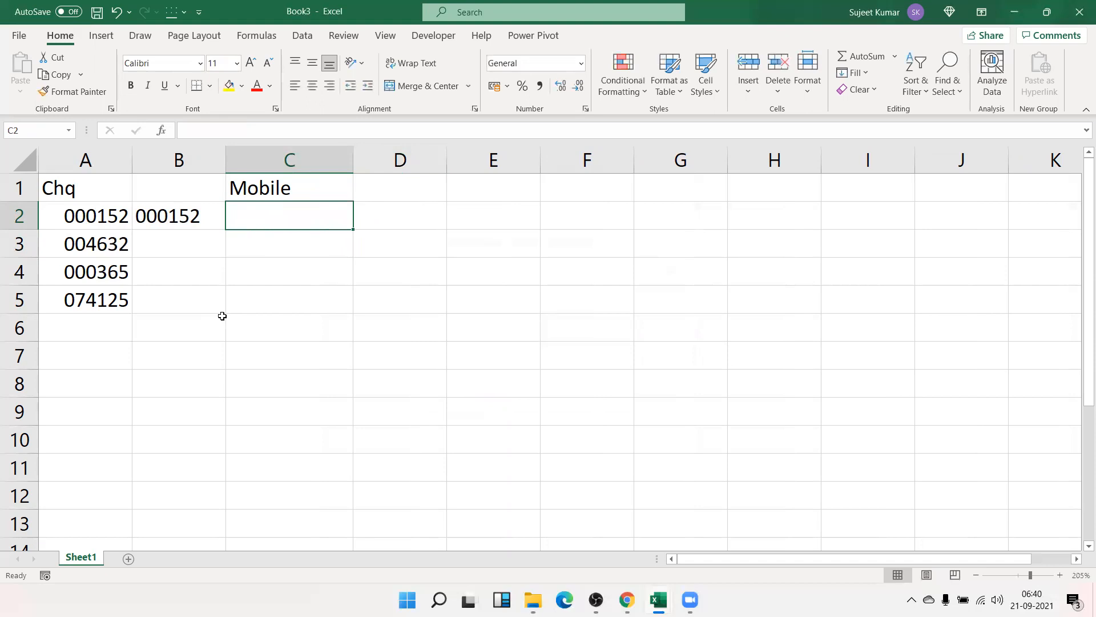
key("shift+Down")
key("shift+Down")
key("shift+Down")
key("ctrl+1")
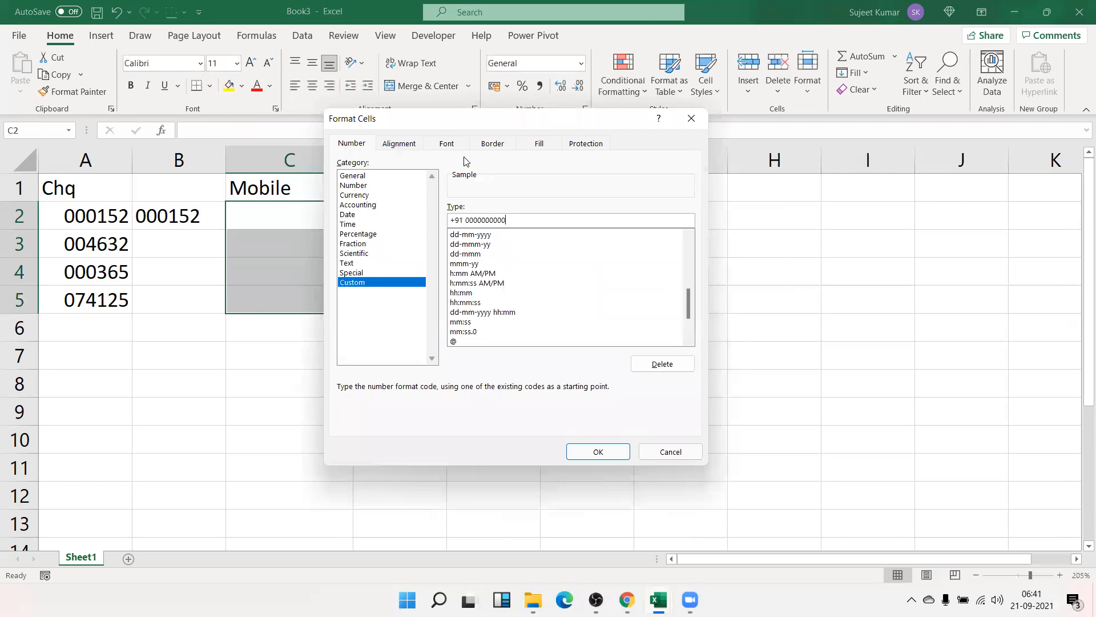
key("Return")
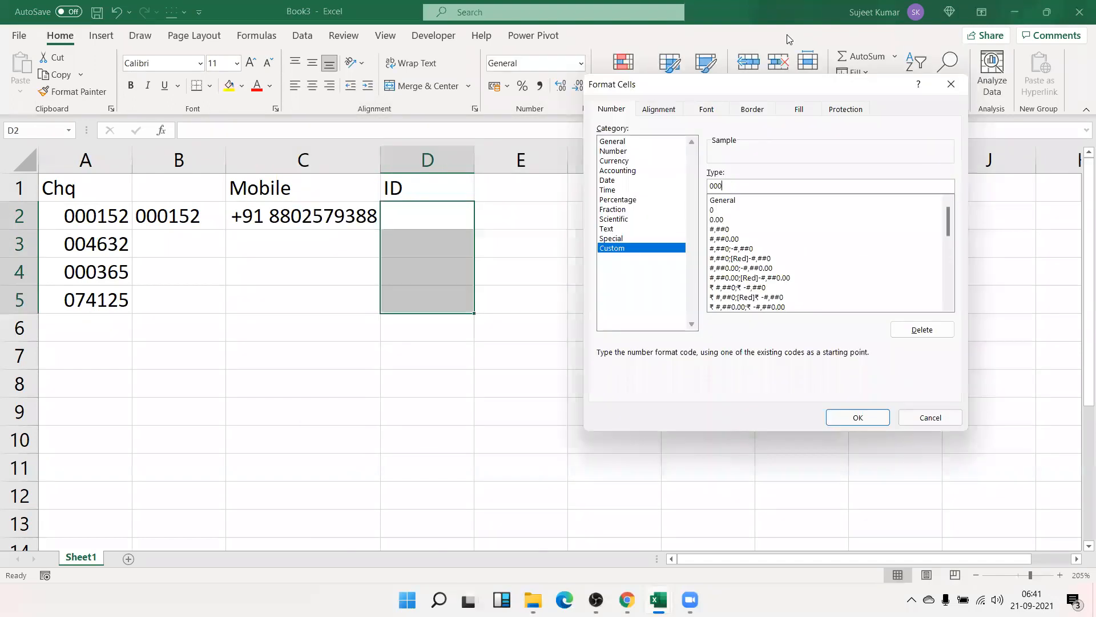
- Finish the dash-grouped code and enter 963258741 in D2, displayed as 963 - 258 - 741
type("- 000 - 00")
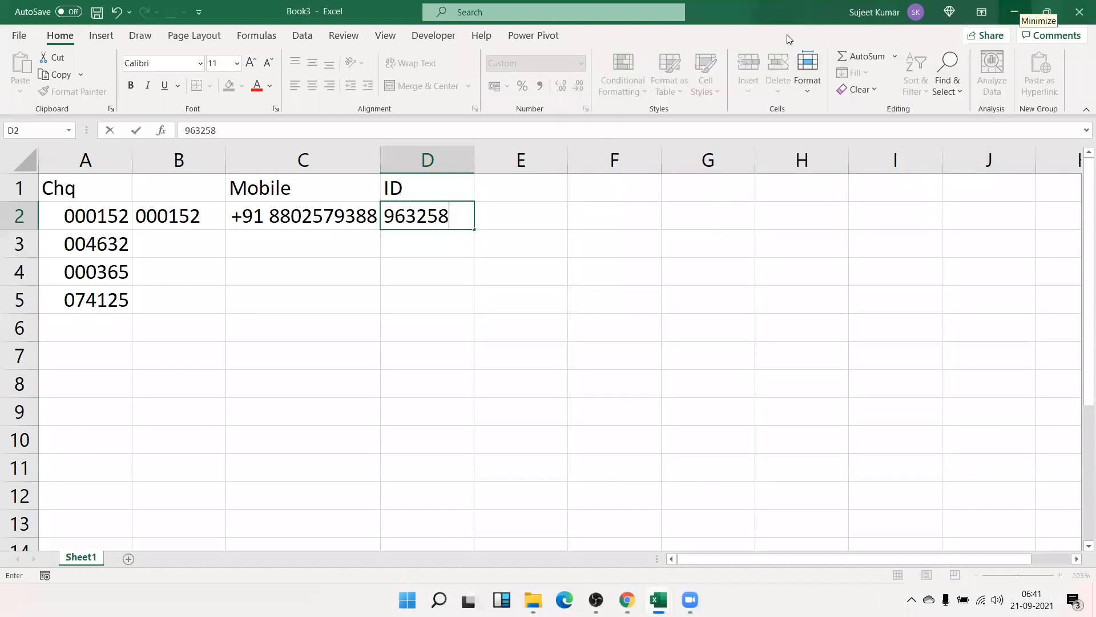
type("7")
type("41")
key("Return")
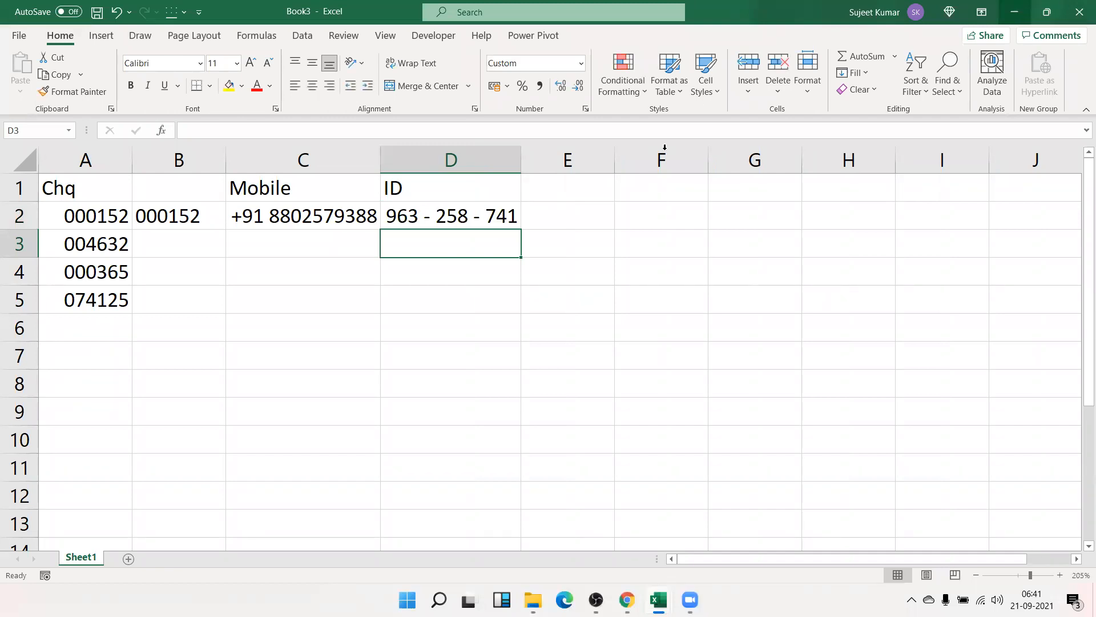
left_click(472, 227)
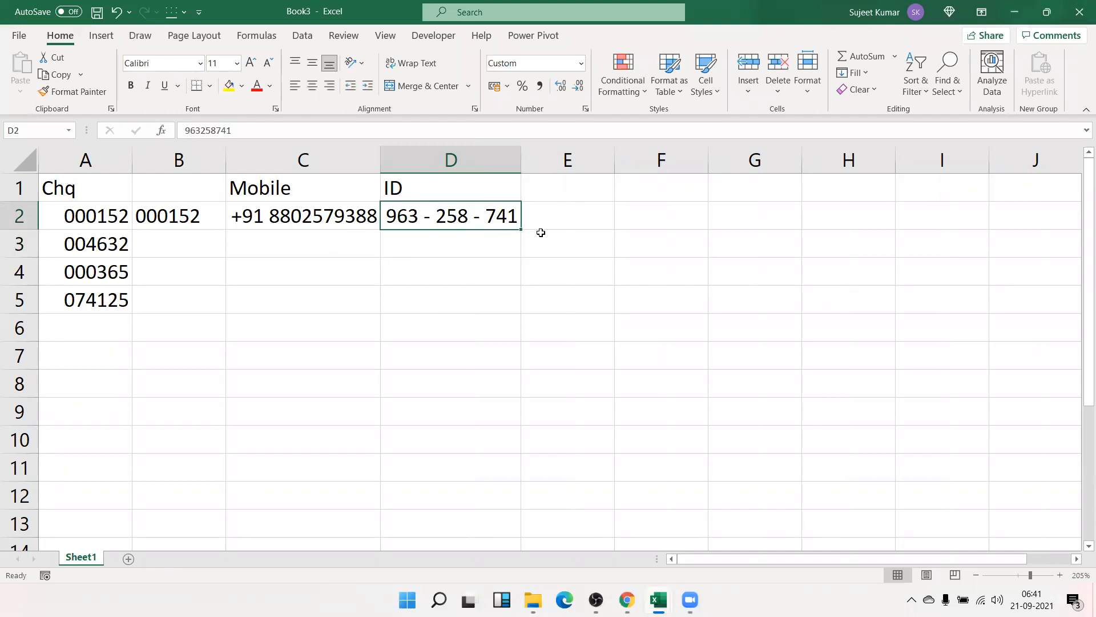
left_click(564, 218)
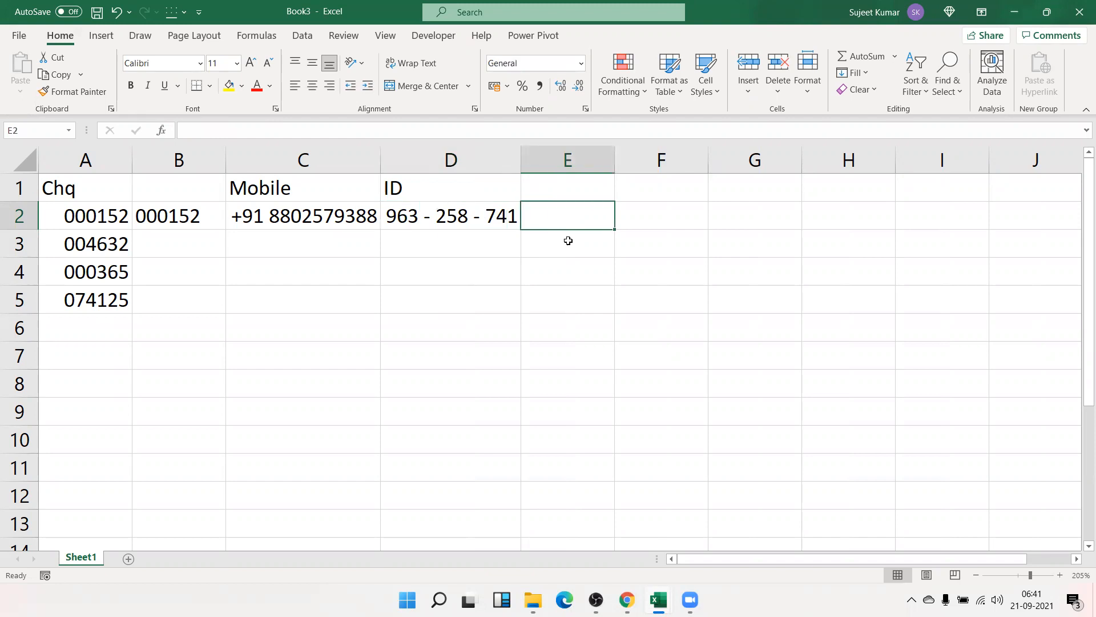
key("Up")
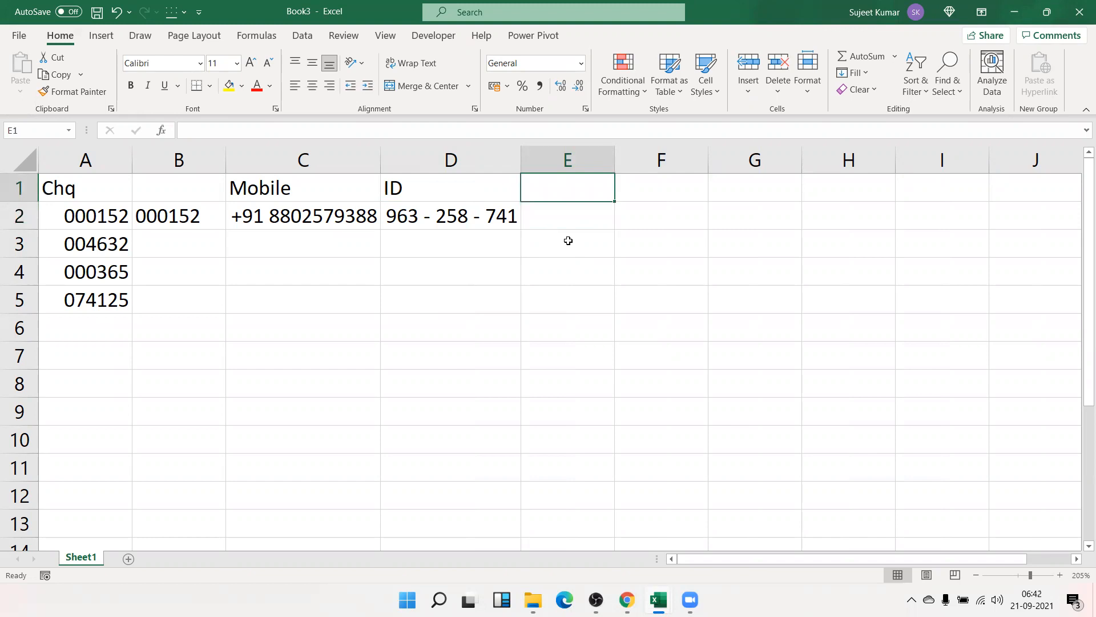
- Add the A/c heading in E1 and enter an account number in E2, adding a digit
type("A/c")
key("Return")
type("12345678911")
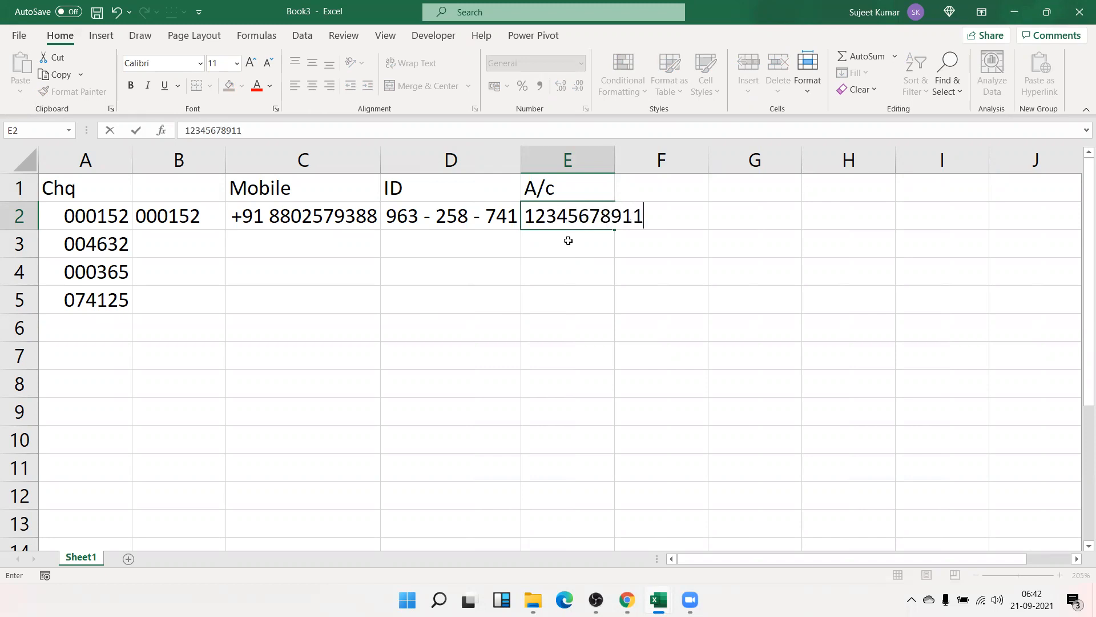
key("Return")
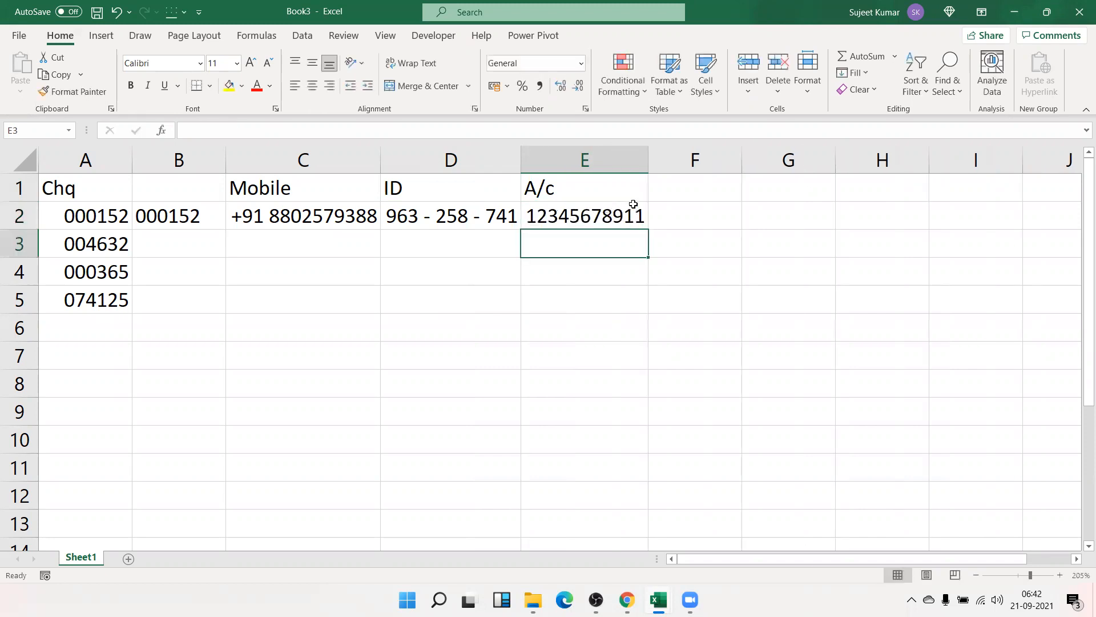
left_click(633, 204)
key("F2")
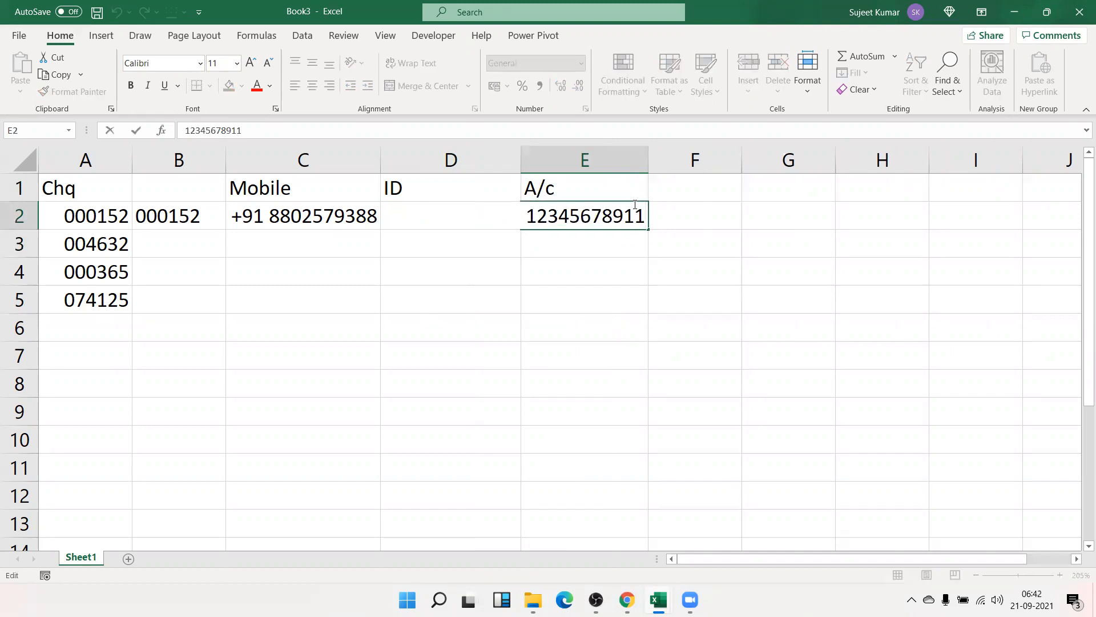
type("8")
key("Return")
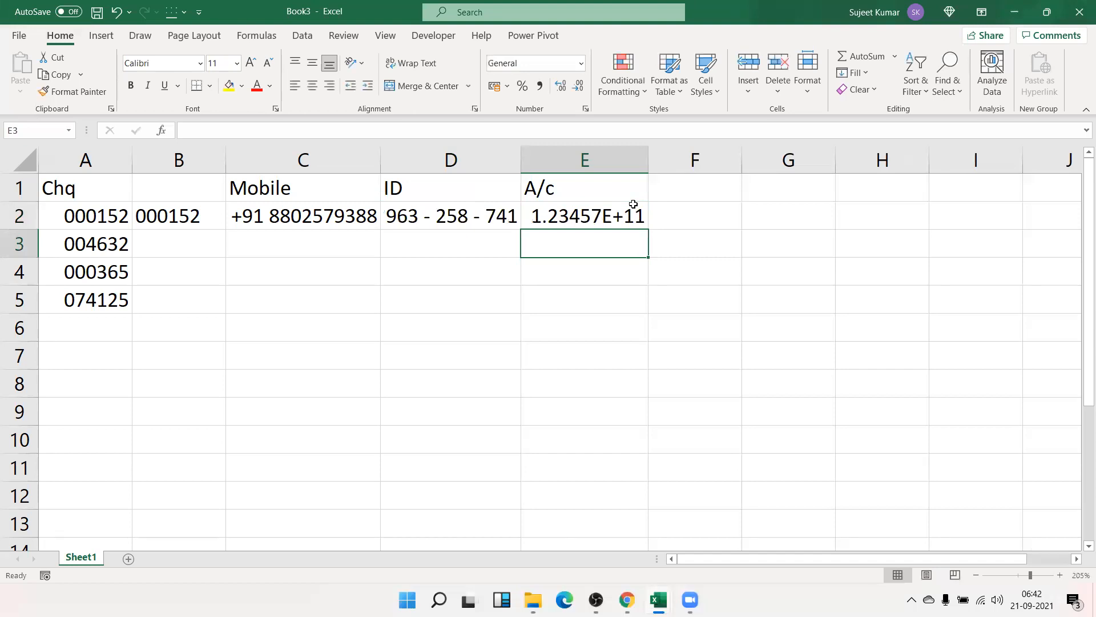
- Give E2:E6 the custom # format so account numbers show in full digits
left_click(633, 204)
key("shift+Down")
key("shift+Down")
key("shift+Down")
key("shift+Down")
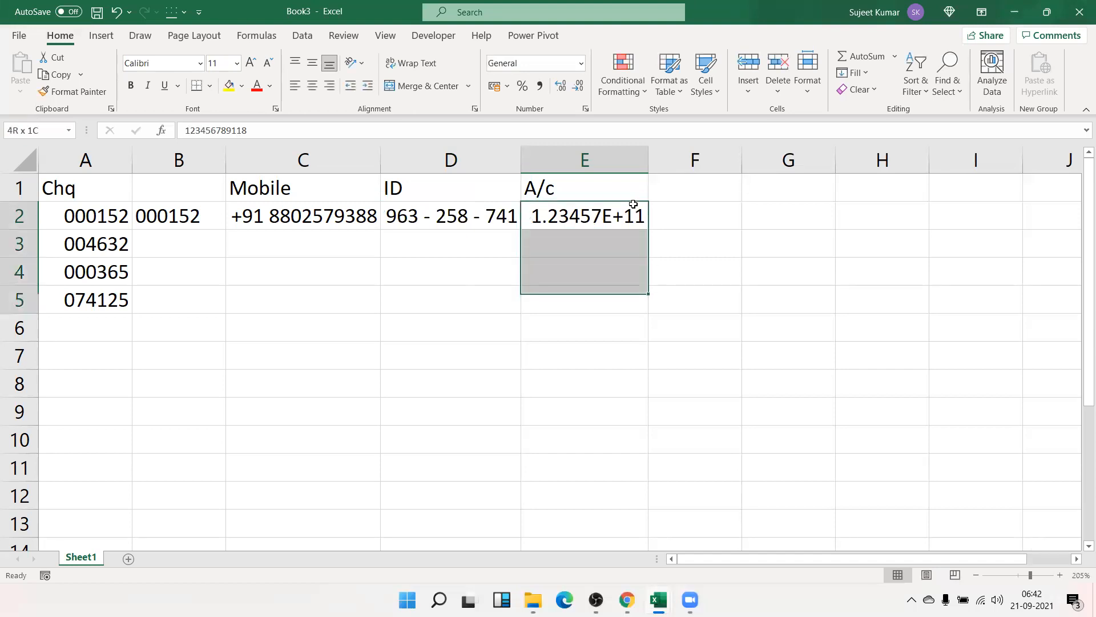
left_click(586, 108)
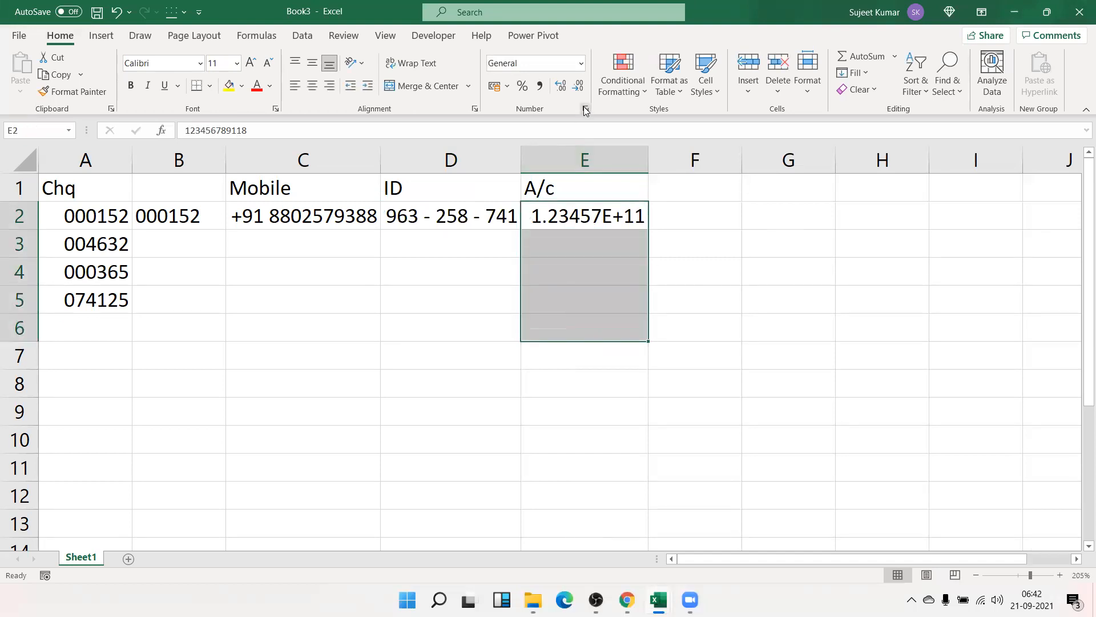
left_click(613, 248)
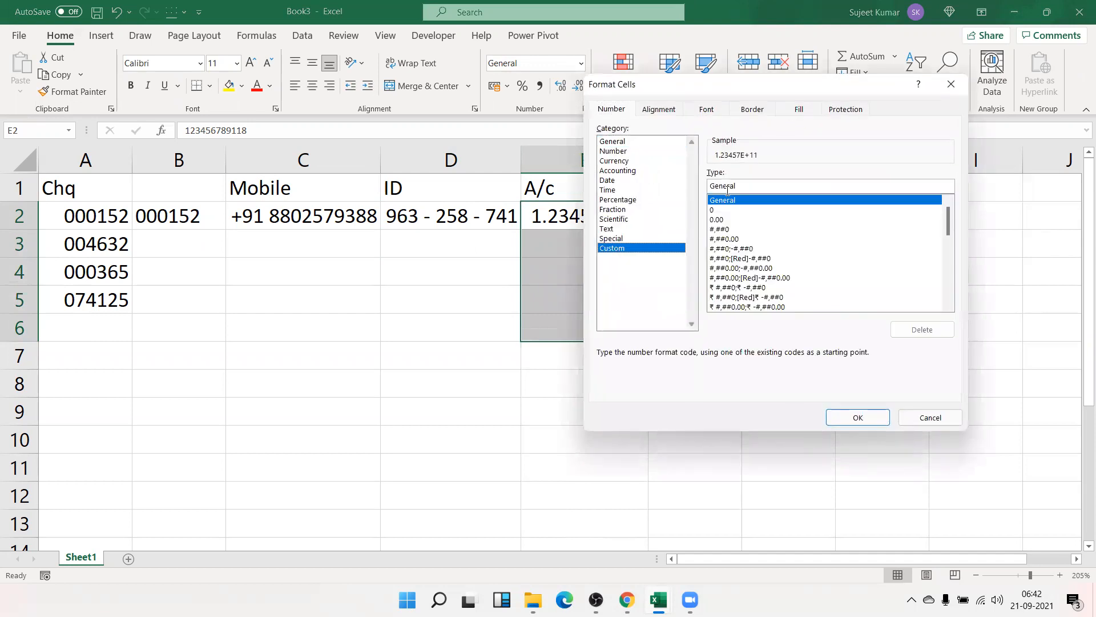
type("#")
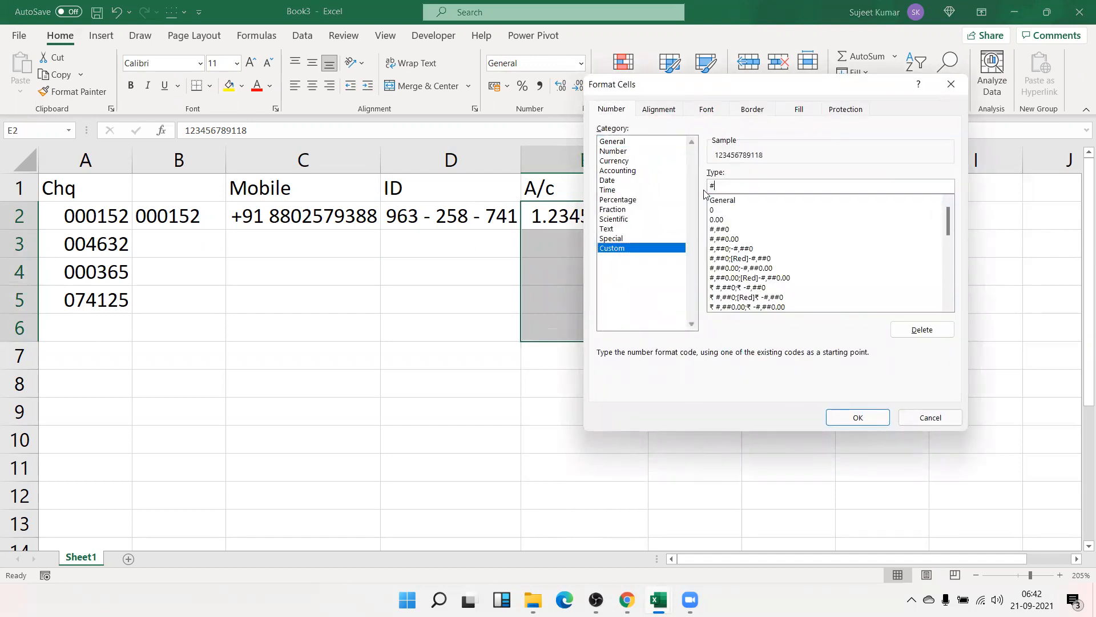
key("Return")
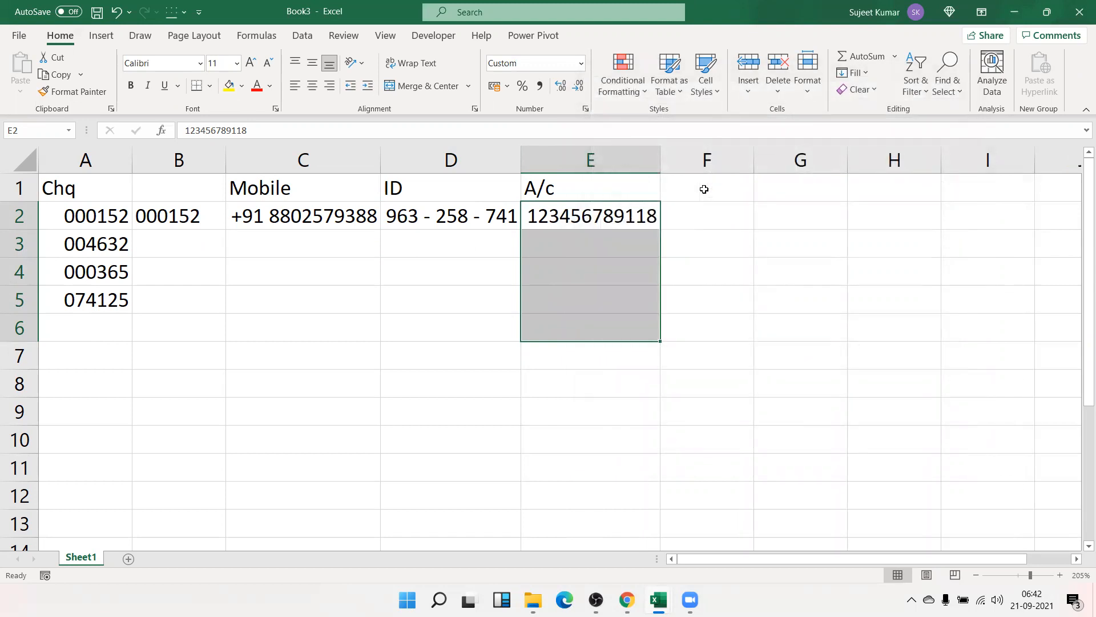
- Lengthen the E2 account number to 16 digits by editing it in place
key("Up")
key("Down")
key("F2")
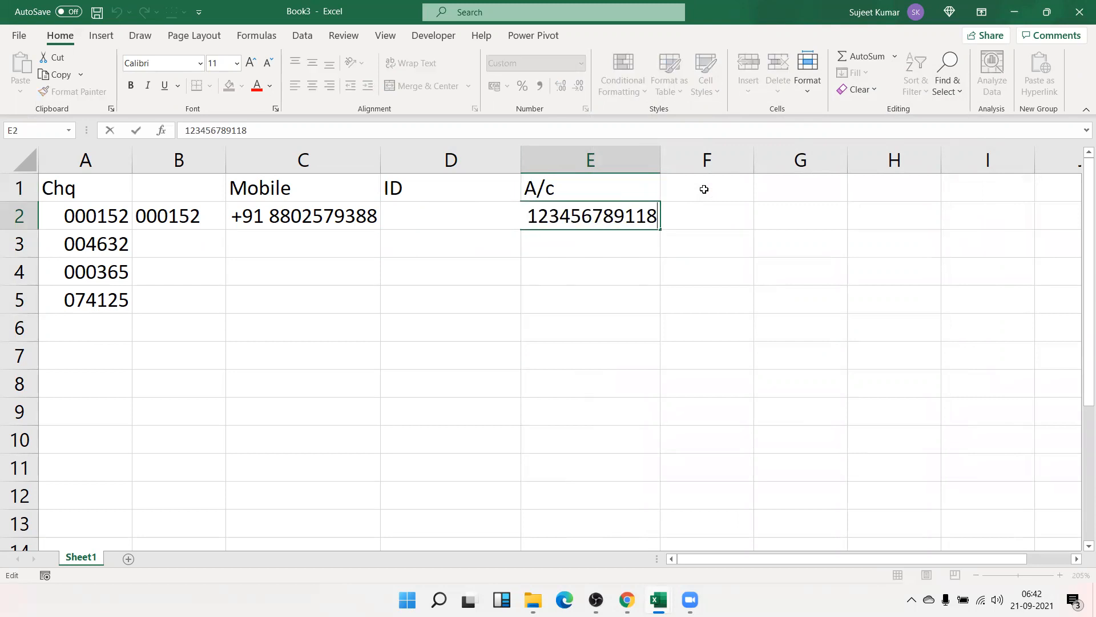
type("9")
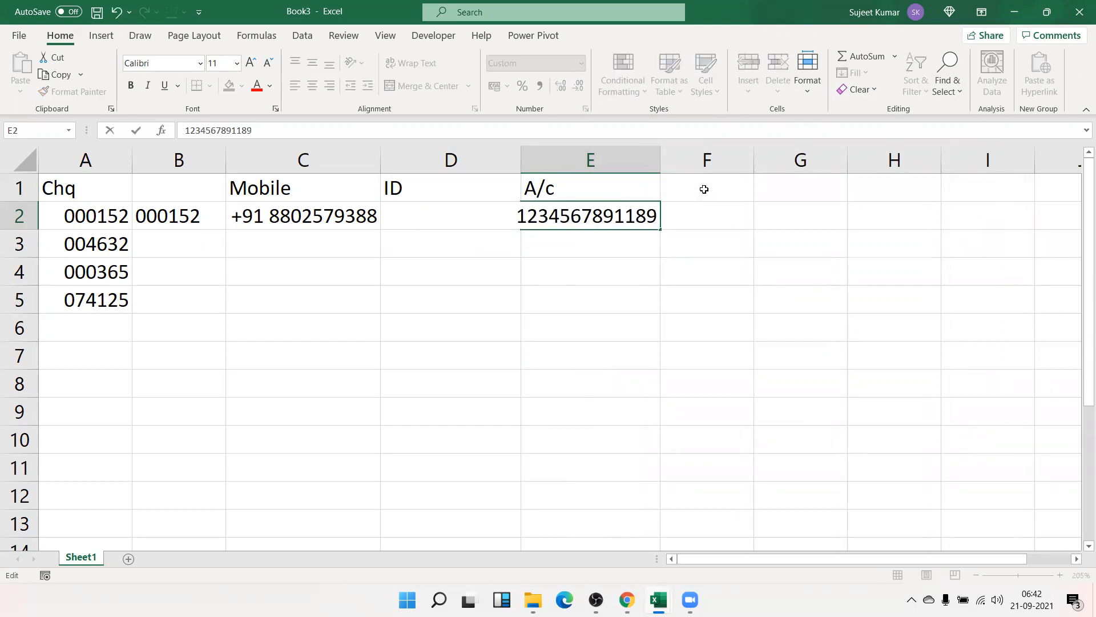
type("85")
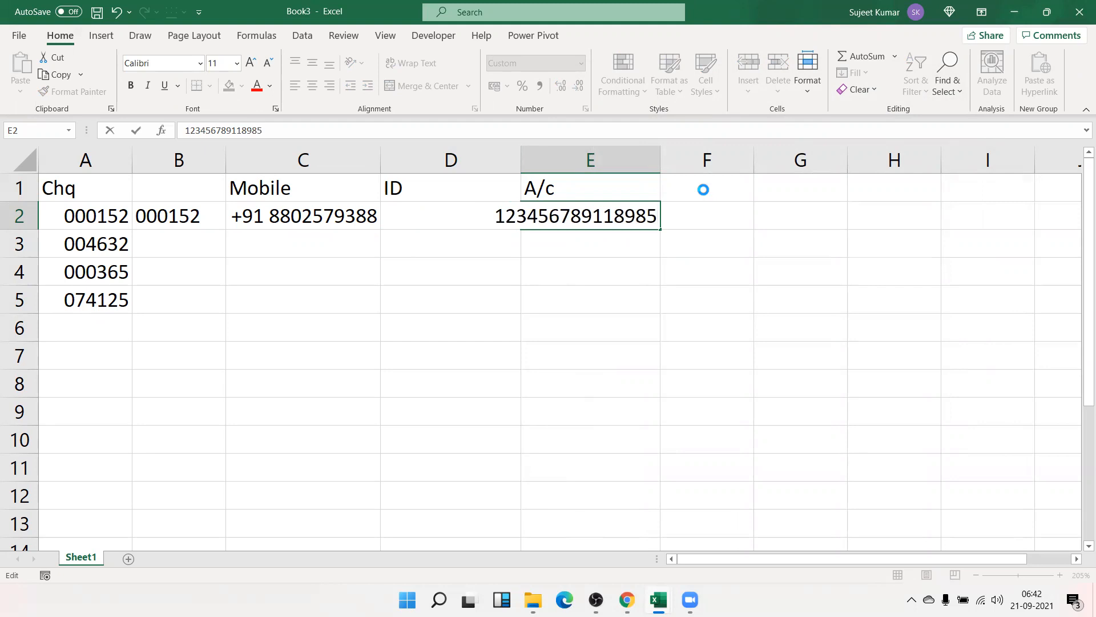
key("Return")
key("Up")
key("F2")
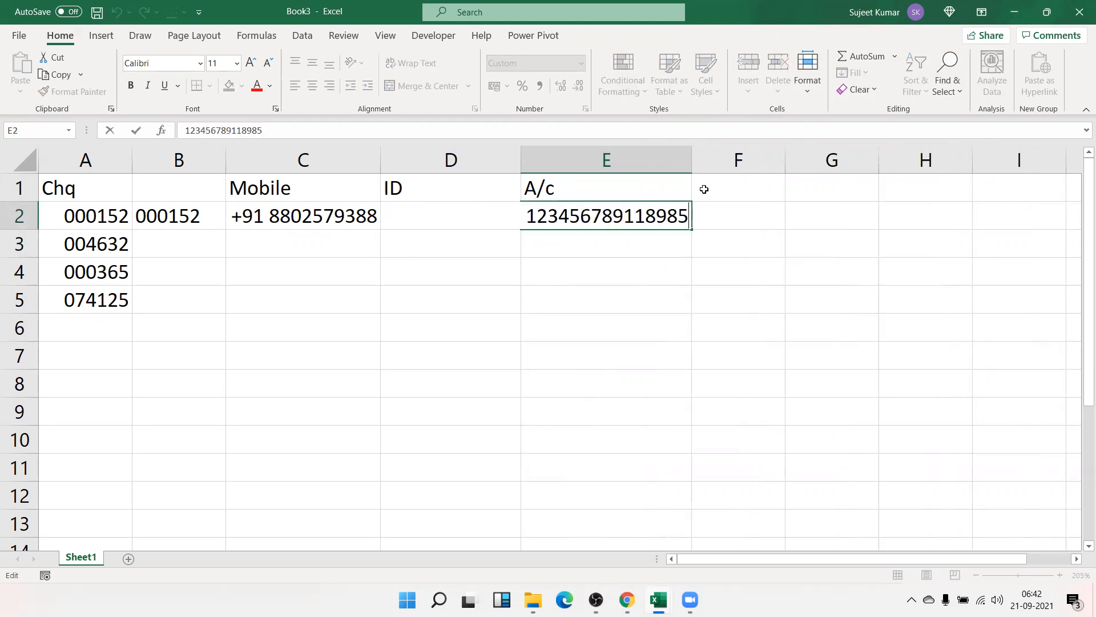
type("7")
key("Return")
key("Up")
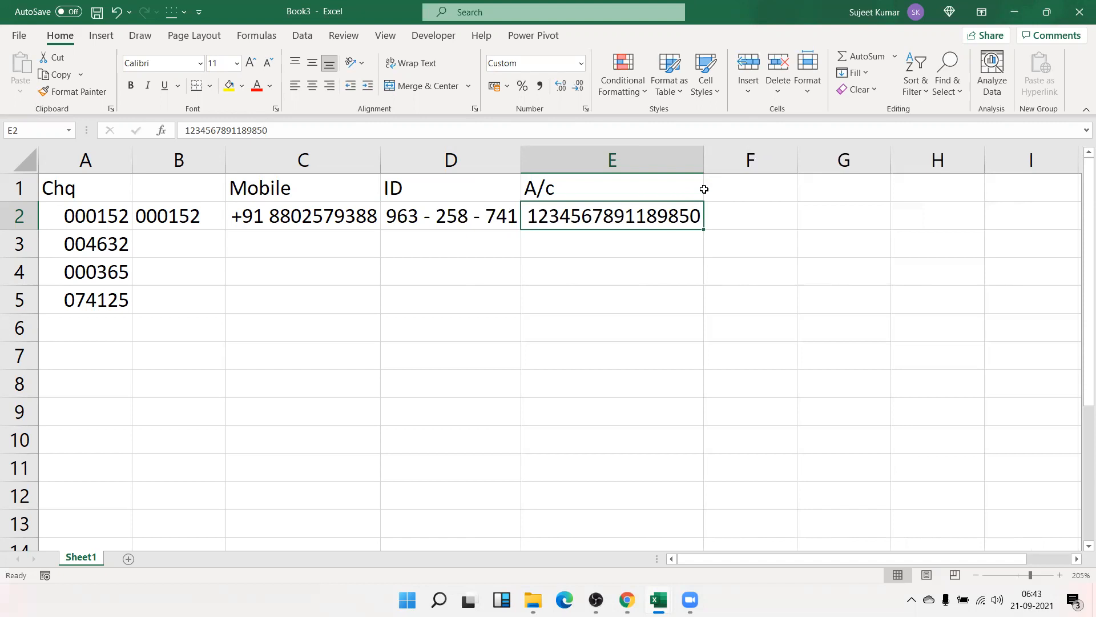
key("Right")
key("Down")
key("Left")
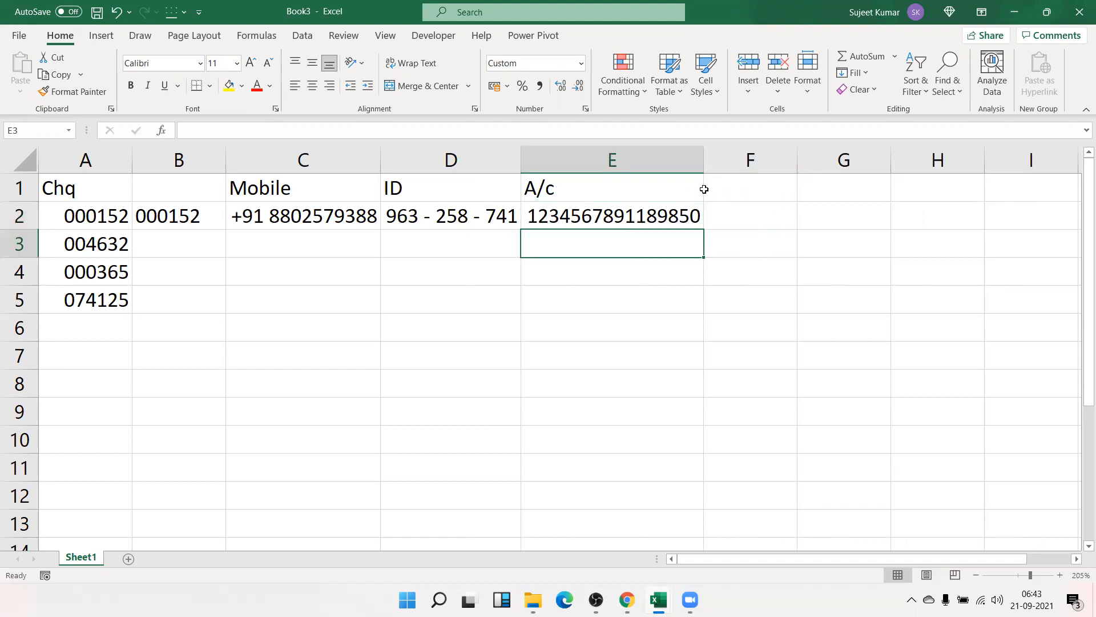
- Store a 30-digit account number in E3 as text using a leading apostrophe
type("'")
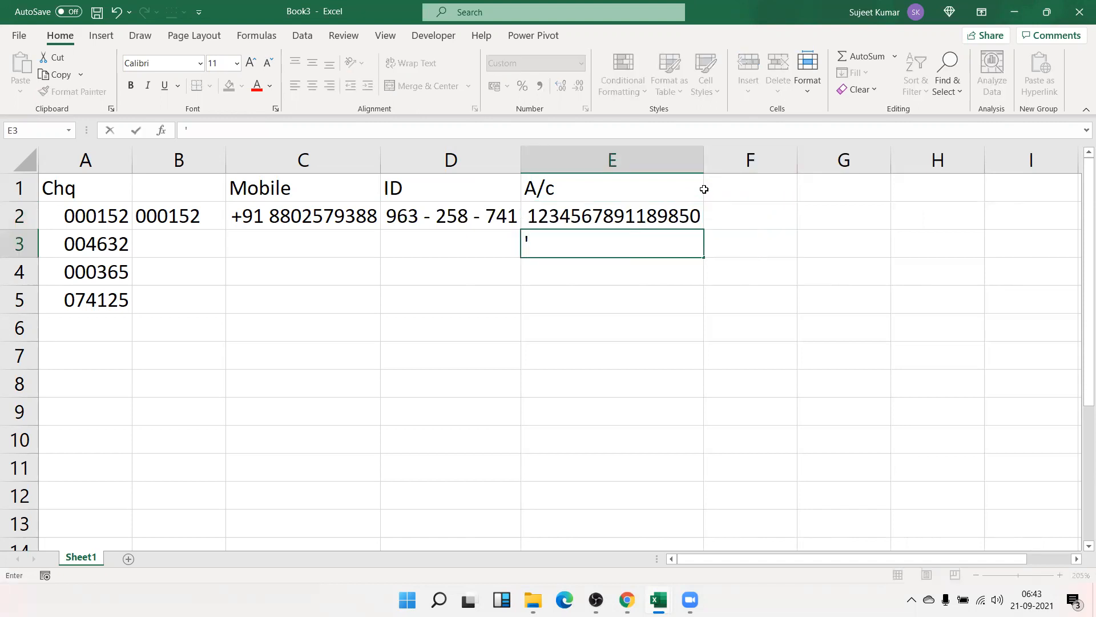
type("156465132456510346510")
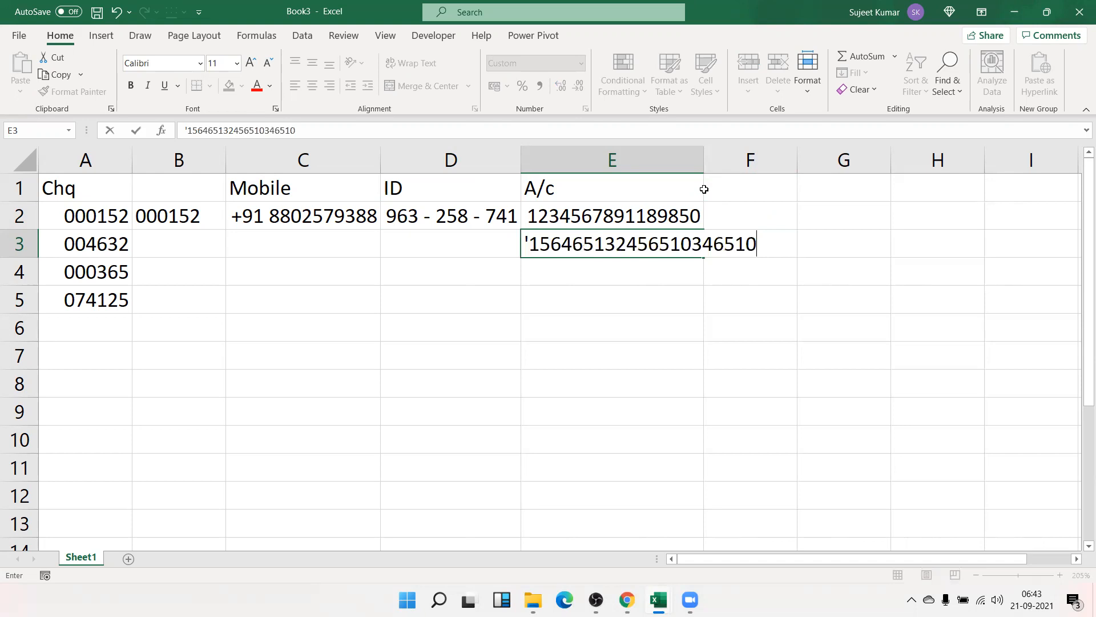
type("676851654")
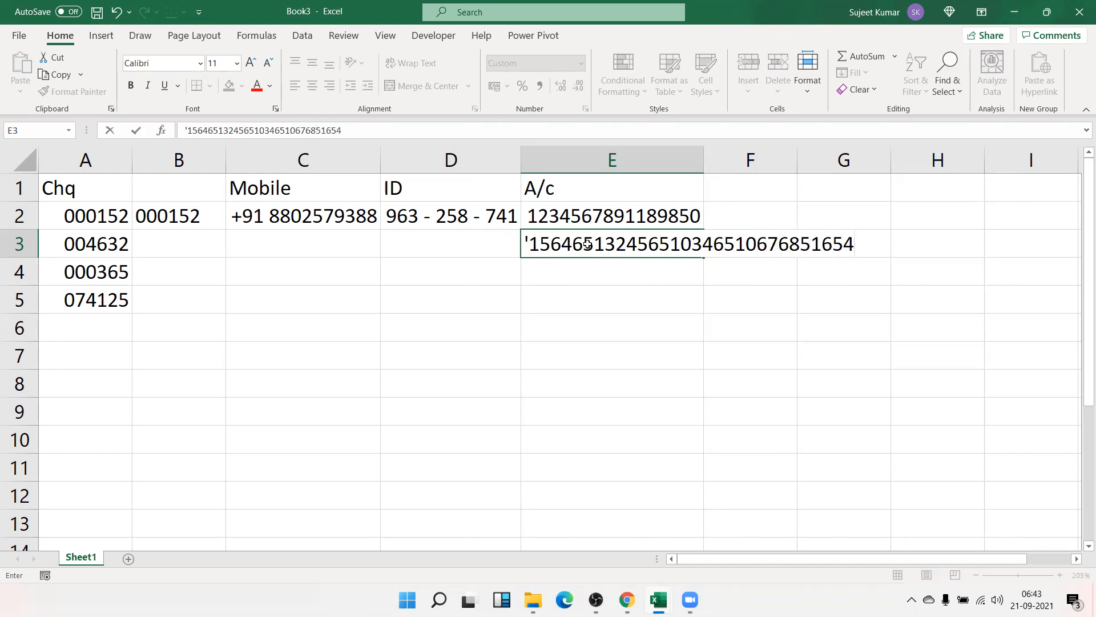
key("Return")
key("Up")
key("Up")
key("shift+Down")
- Apply custom format +91 0 to C2:C6 and enter 985 in C3
left_click_drag(302, 216, 302, 327)
left_click(586, 108)
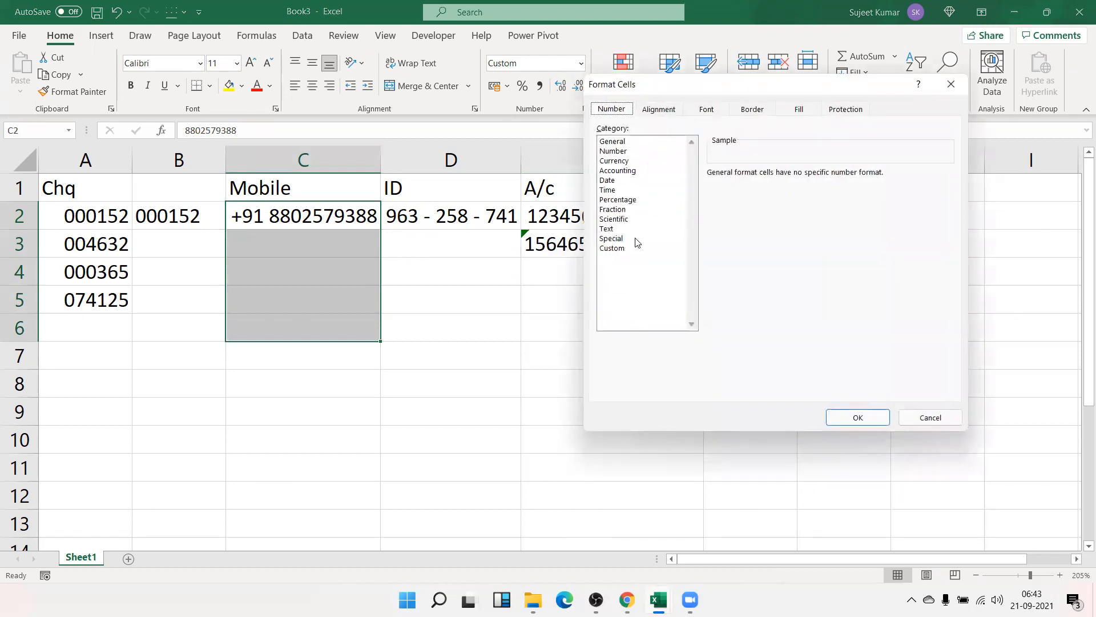
left_click_drag(739, 188, 719, 173)
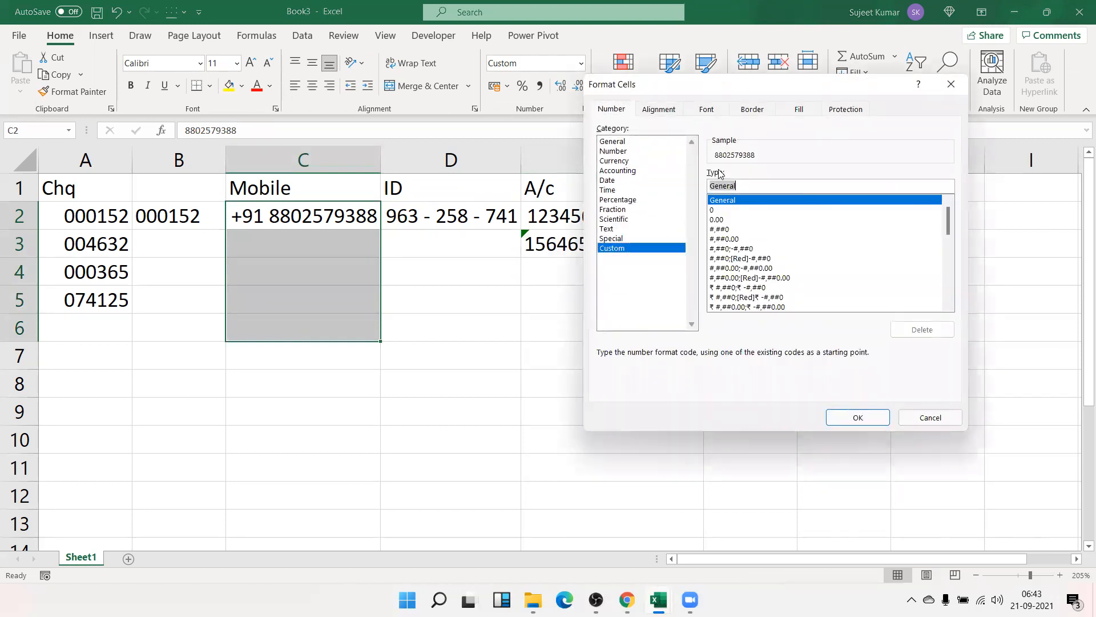
type("+91 ")
type("0")
key("Return")
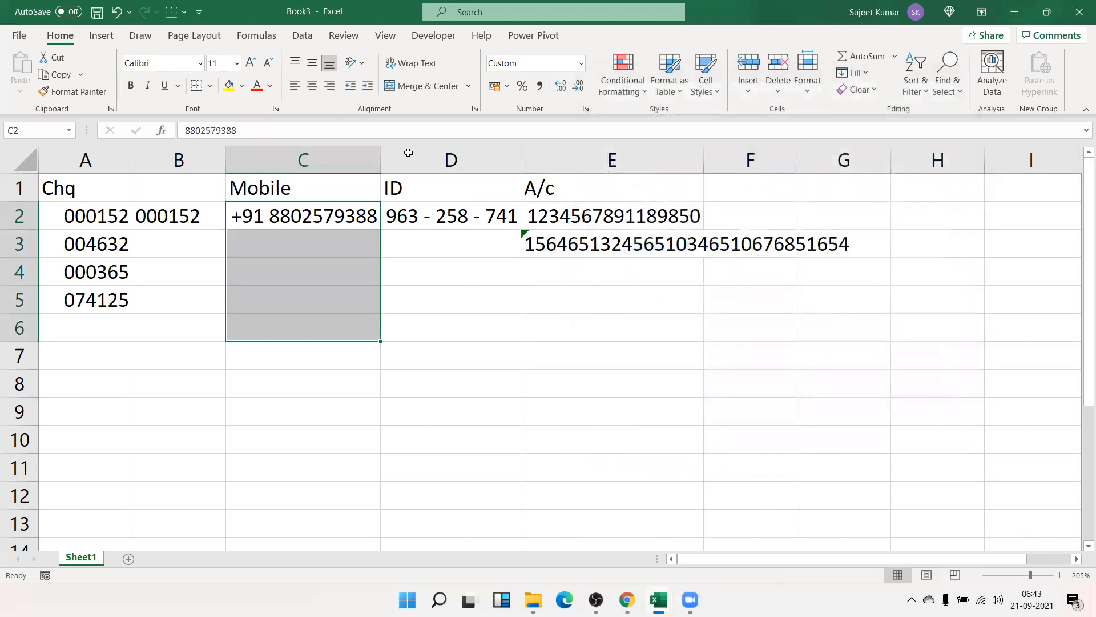
left_click(363, 238)
type("985")
key("Return")
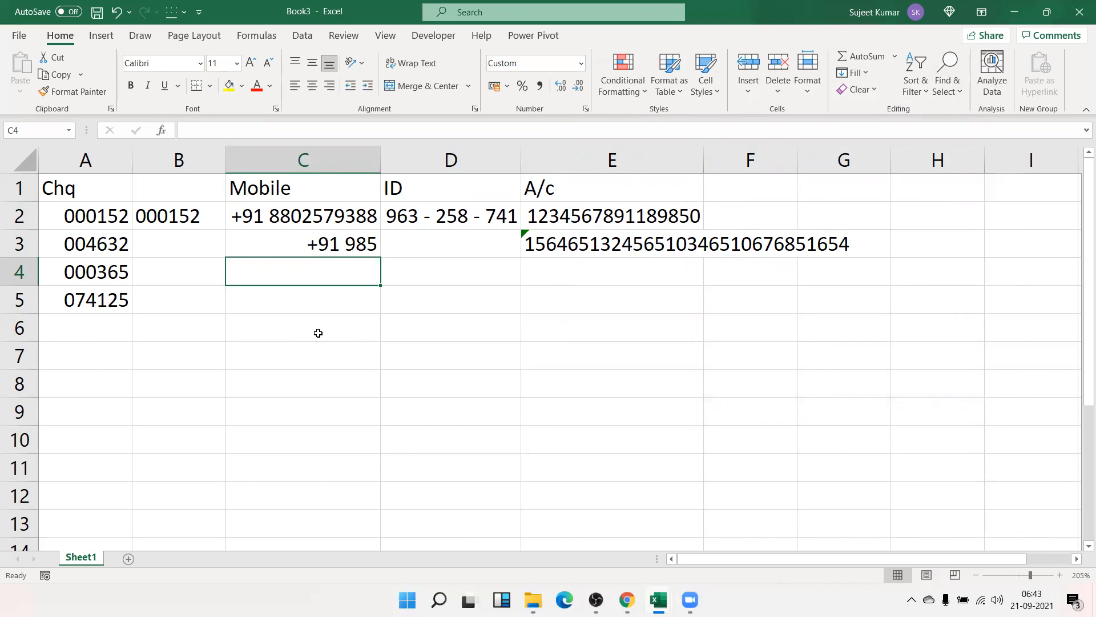
- Check C8's 'MRP 1500' text, then clear the #VALUE! formula from D8
scroll(653, 333, "down", 2)
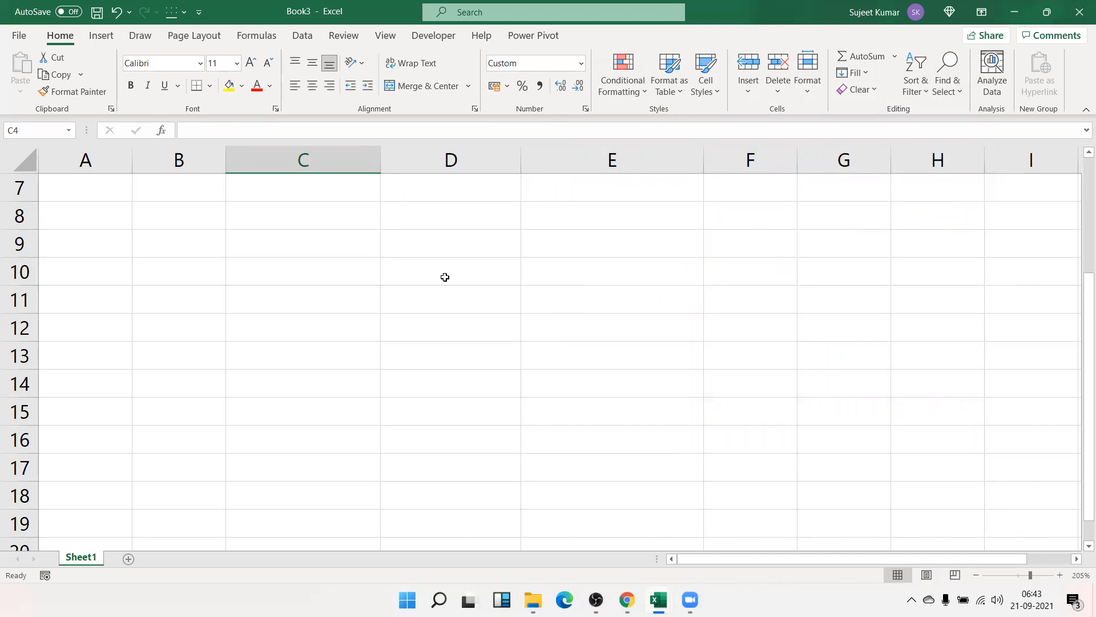
scroll(444, 277, "up", 1)
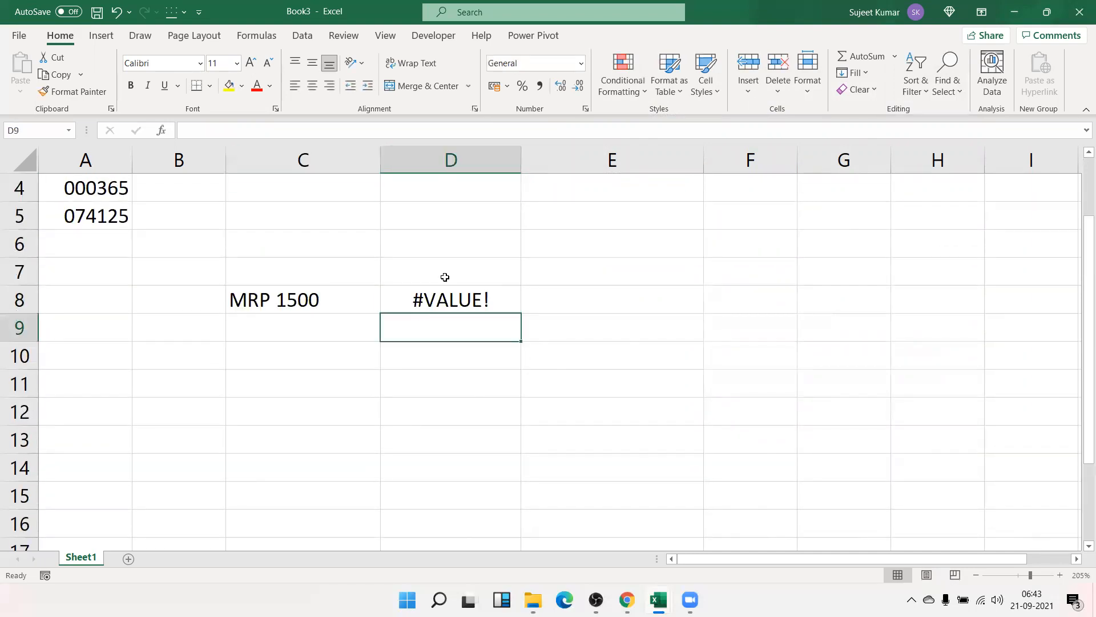
left_click(419, 310)
key("Left")
key("Left")
key("Right")
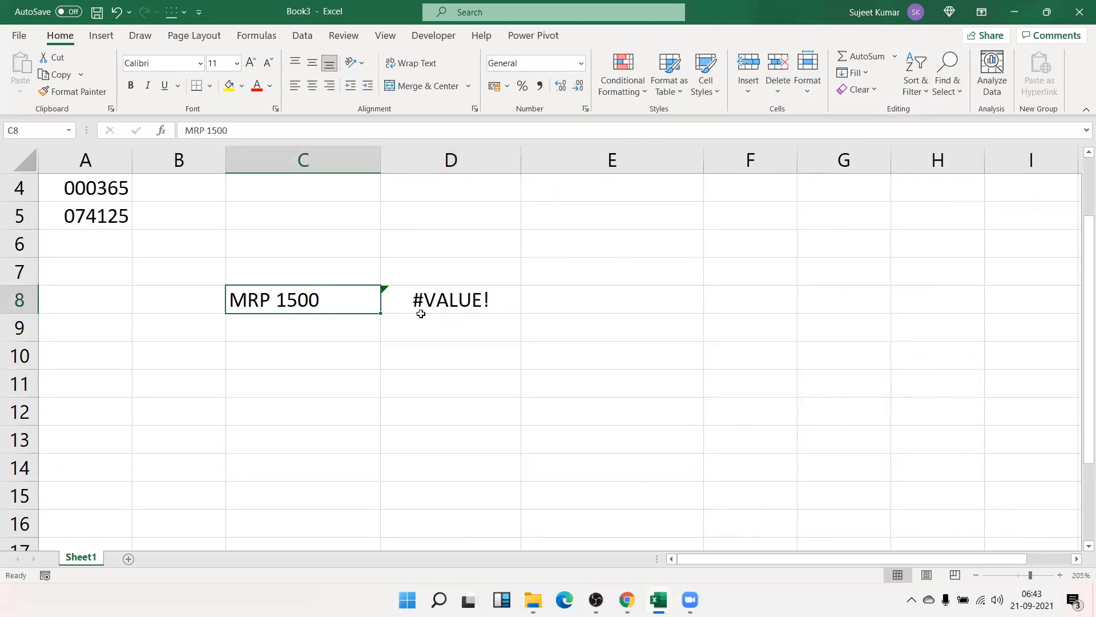
key("F2")
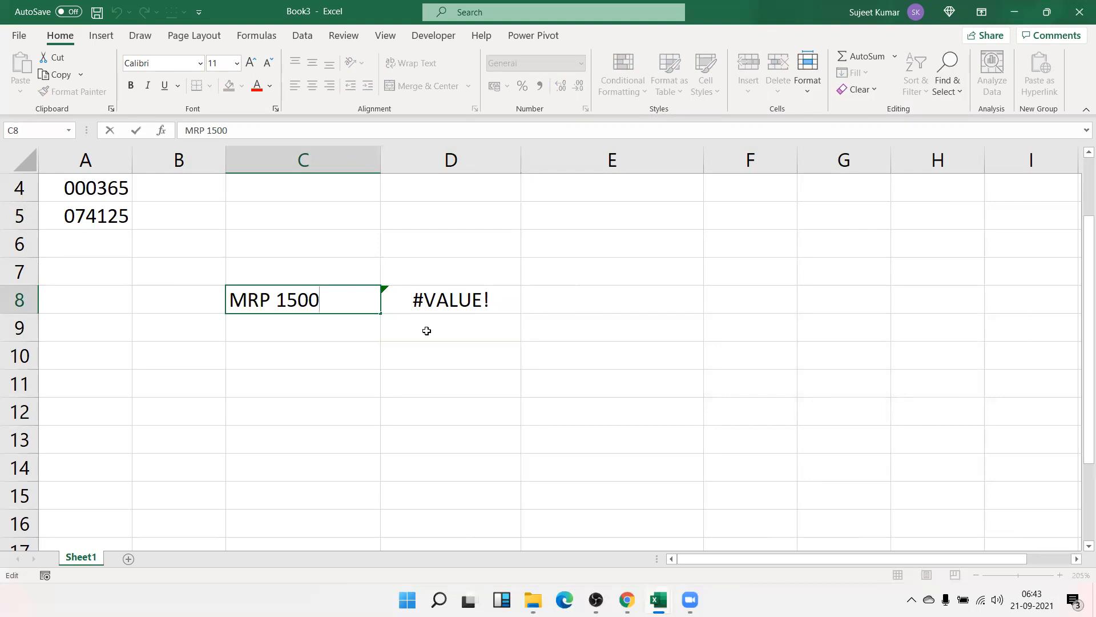
key("Escape")
left_click(439, 312)
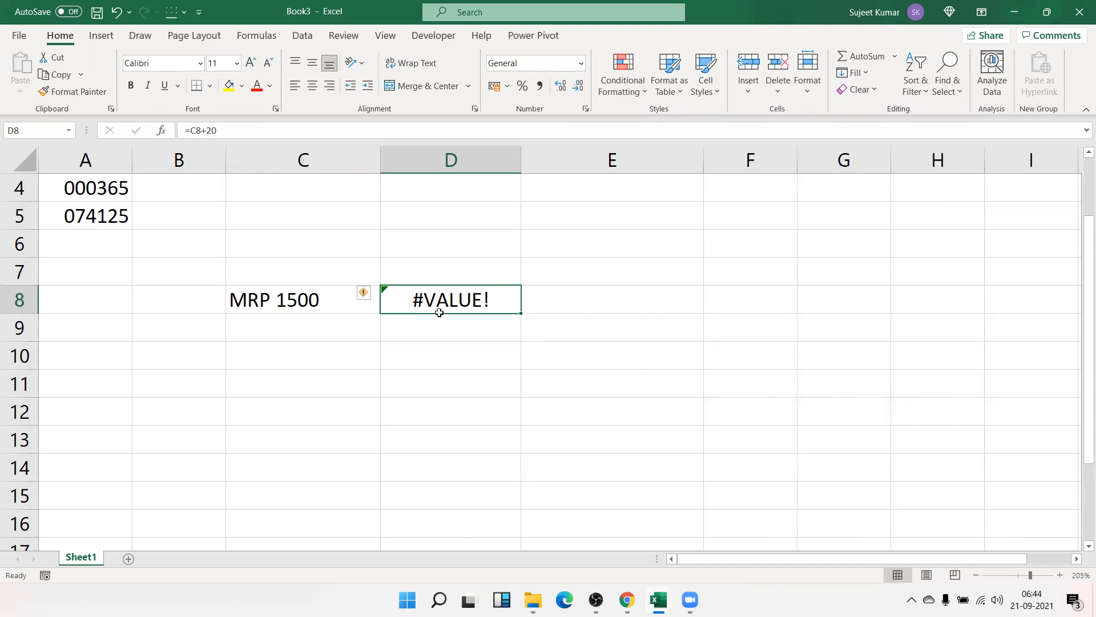
key("Delete")
- Replace C8's 'MRP 1500' text with the plain number 1500
key("Left")
key("Delete")
type("1500")
key("Return")
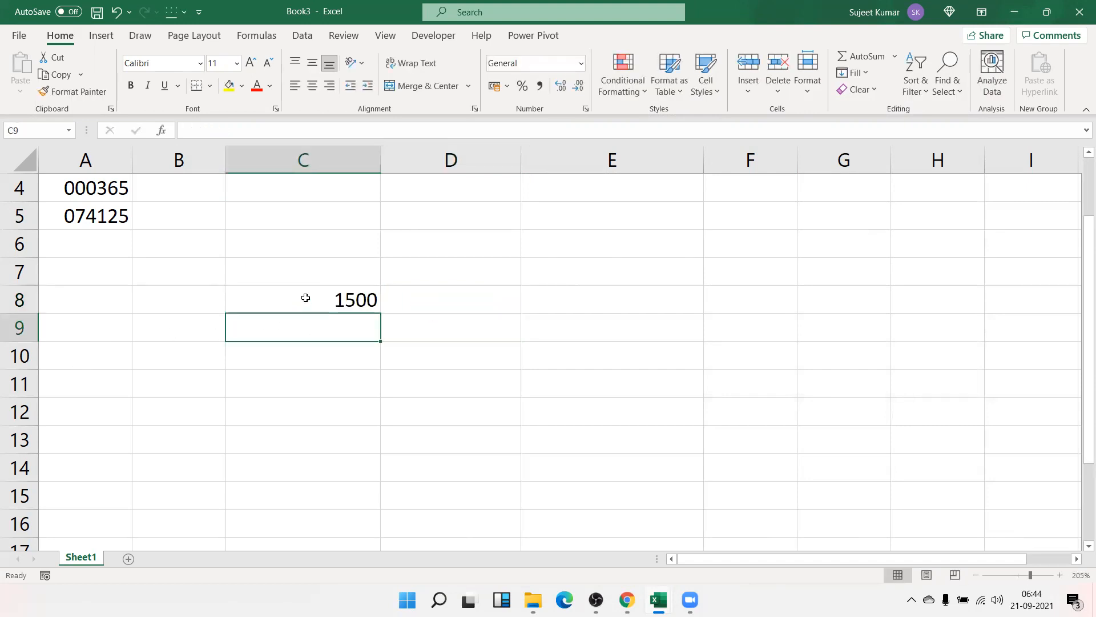
- Give C8 the custom number format "MRP" so it displays only MRP instead of 1500
right_click(306, 297)
left_click(360, 505)
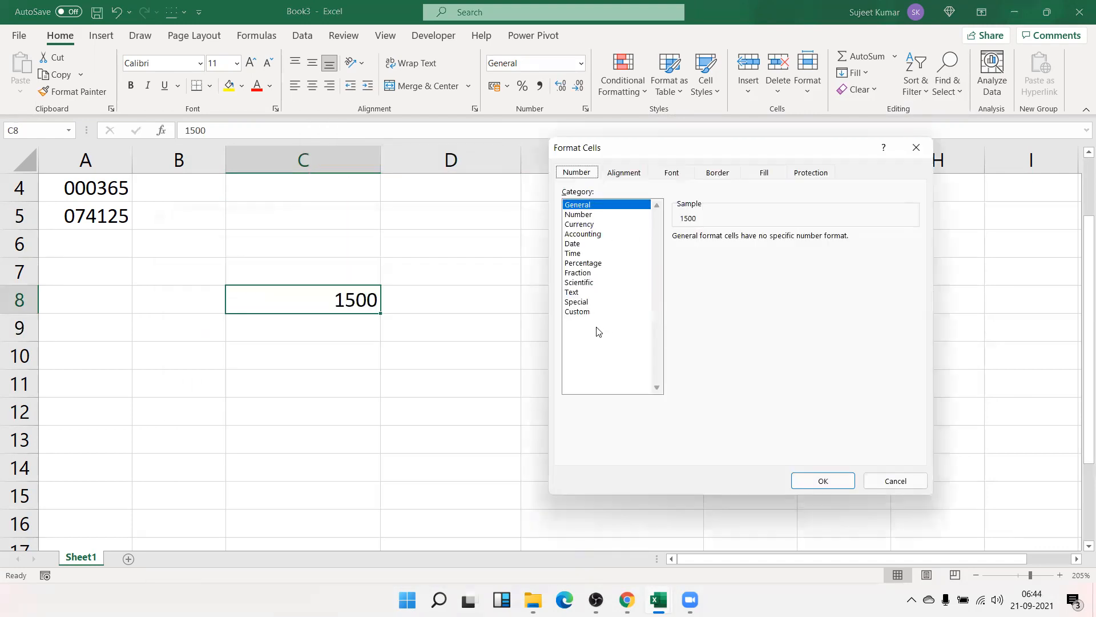
left_click(573, 292)
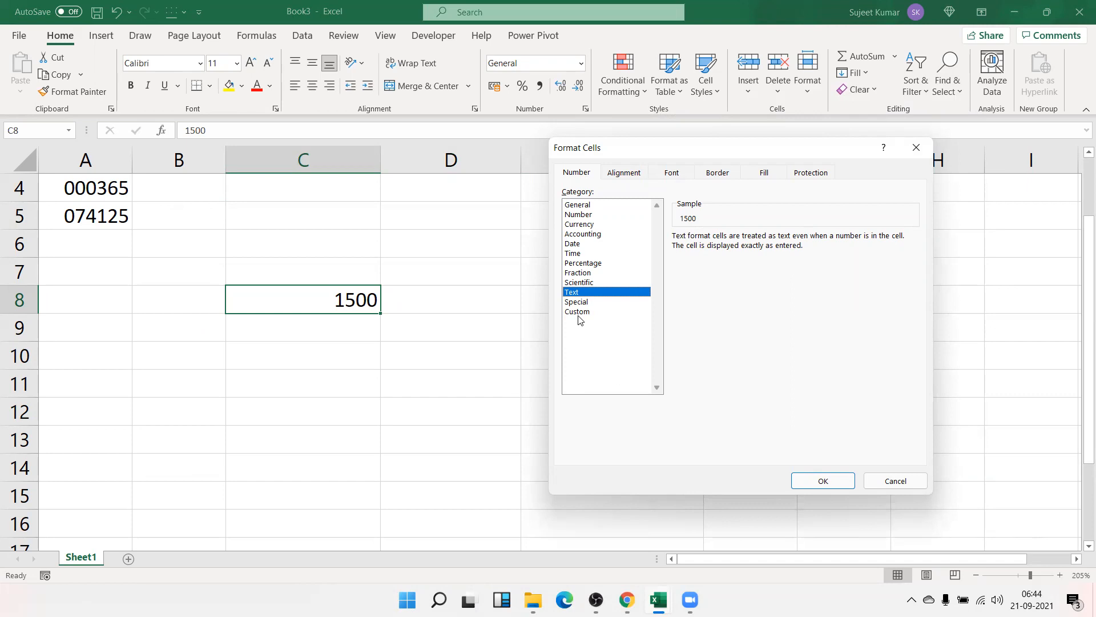
left_click(578, 312)
type("\"MRP\"")
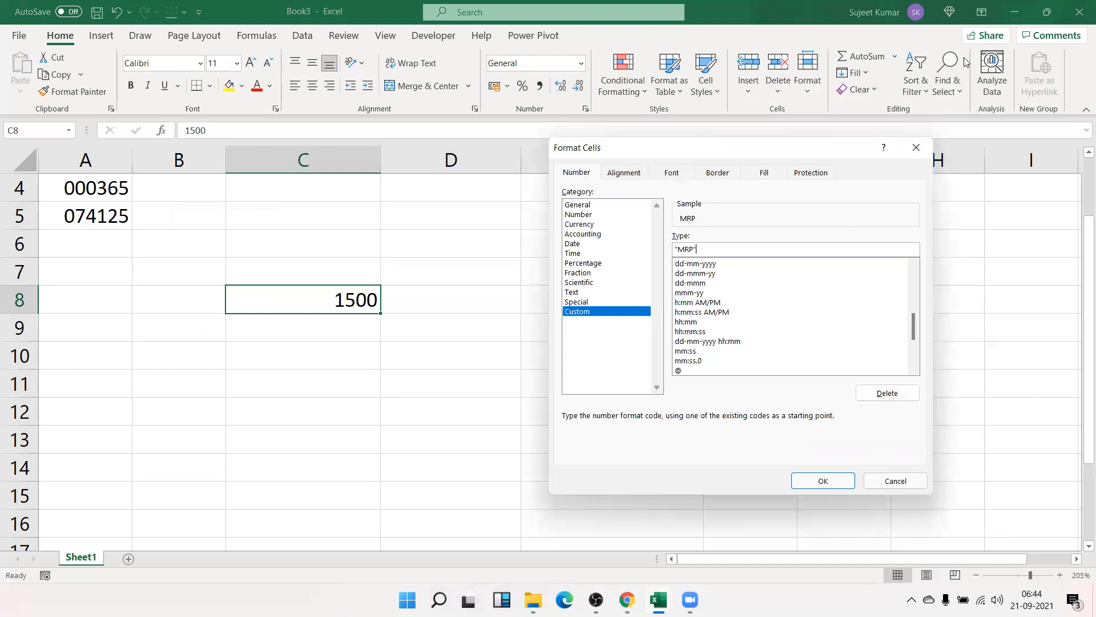
key("Return")
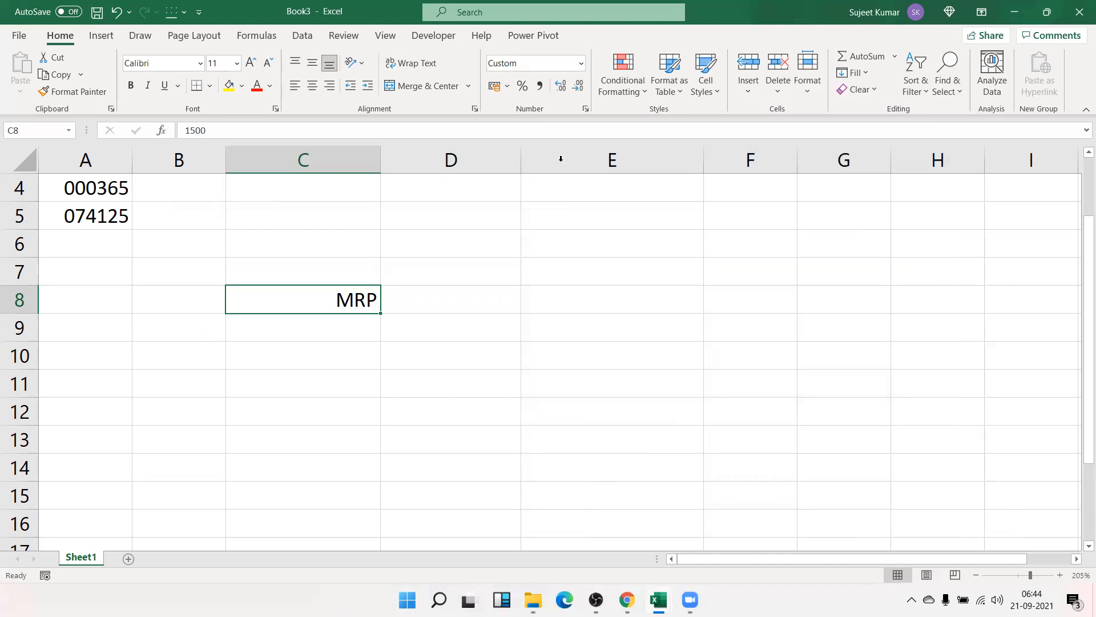
left_click(585, 109)
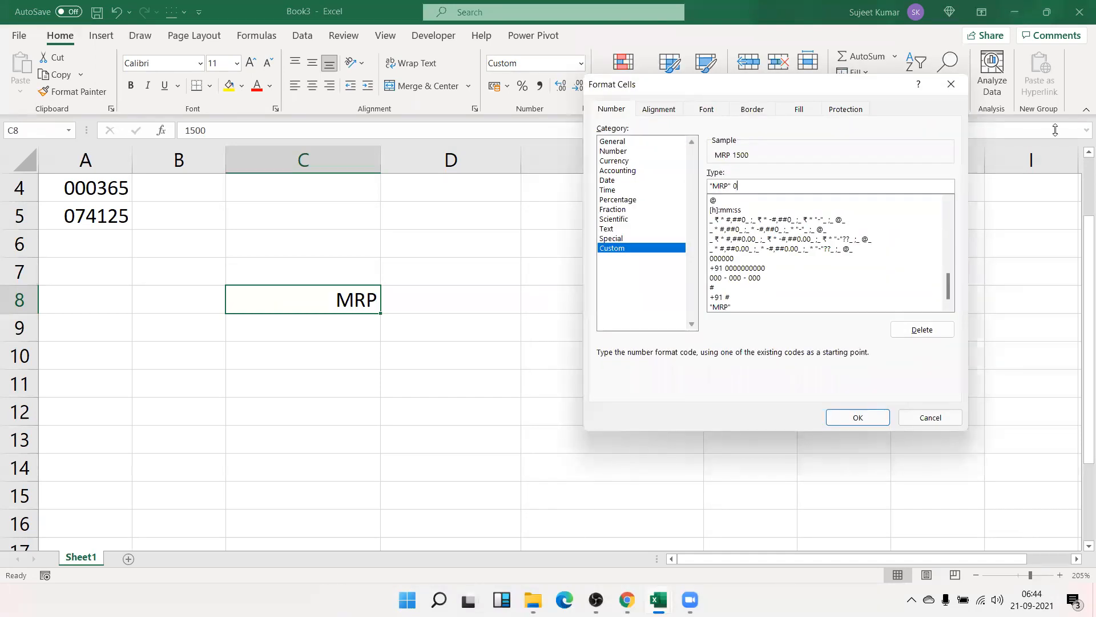
- Apply the "MRP" 0 format, enter 58 in C8, then try the two-digit "MRP" 00 format
key("Return")
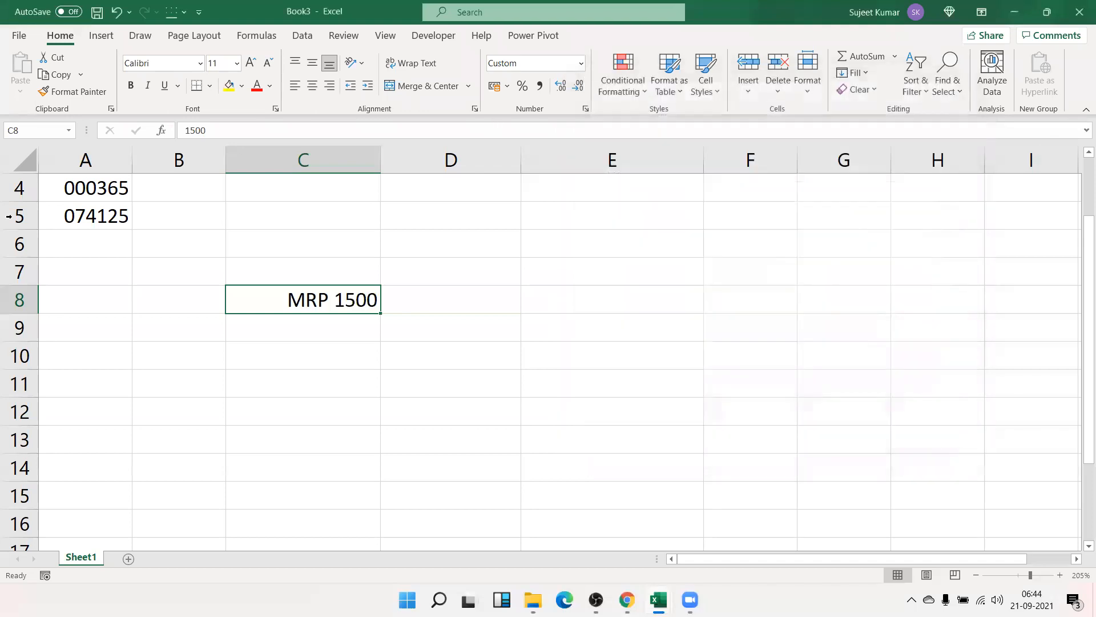
type("5")
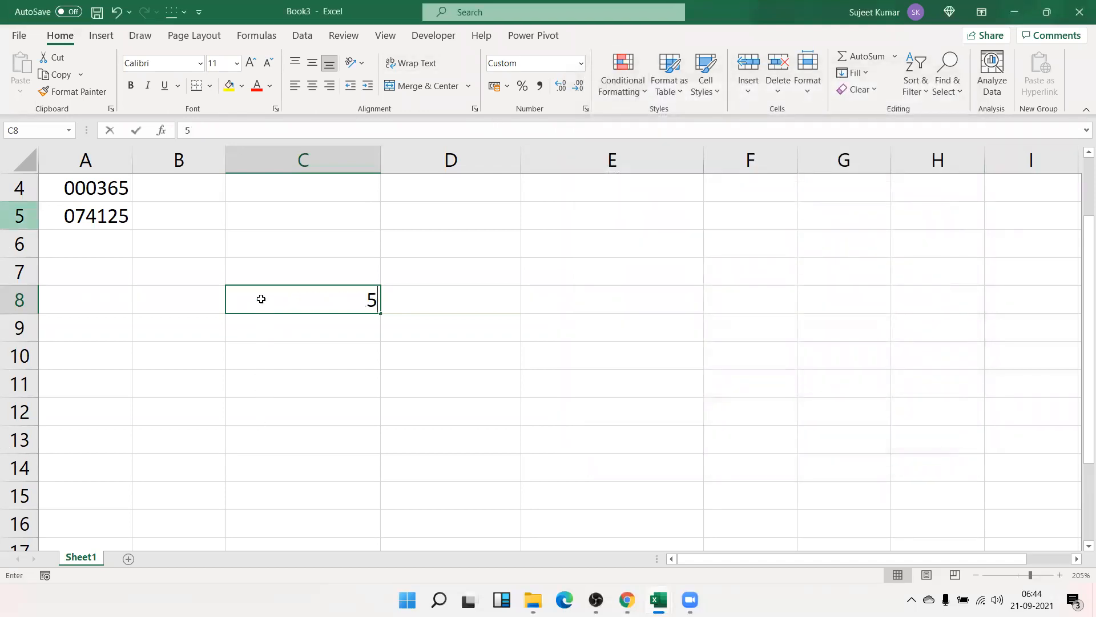
type("8")
key("Return")
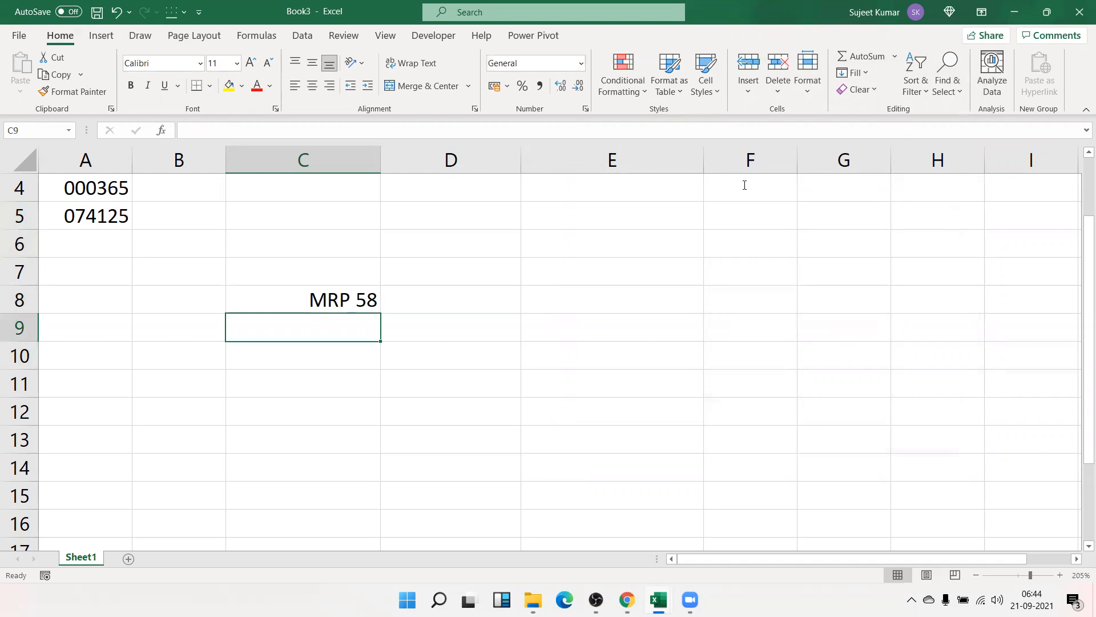
key("Up")
key("ctrl+1")
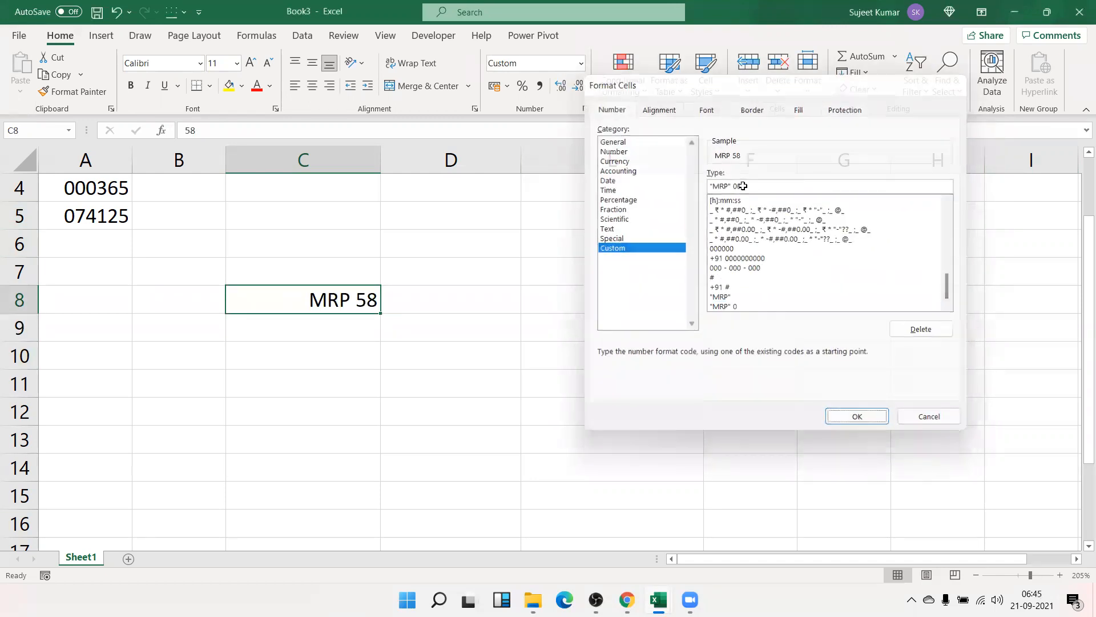
key("Return")
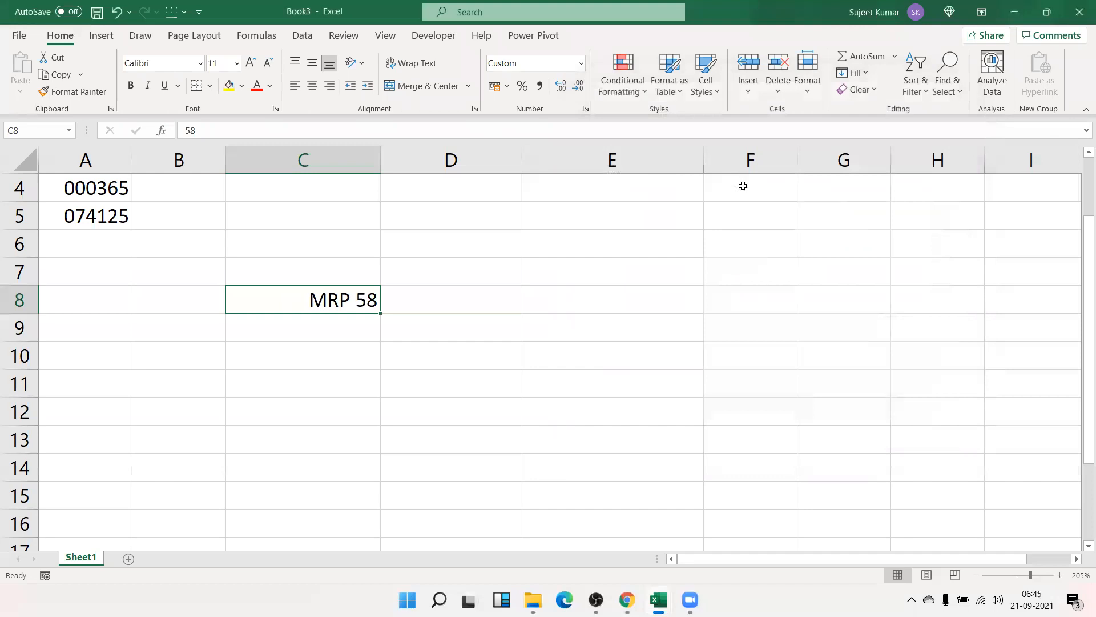
- Enter 5 in C8 and switch its format to "MRP" ## so it shows MRP 5
type("5")
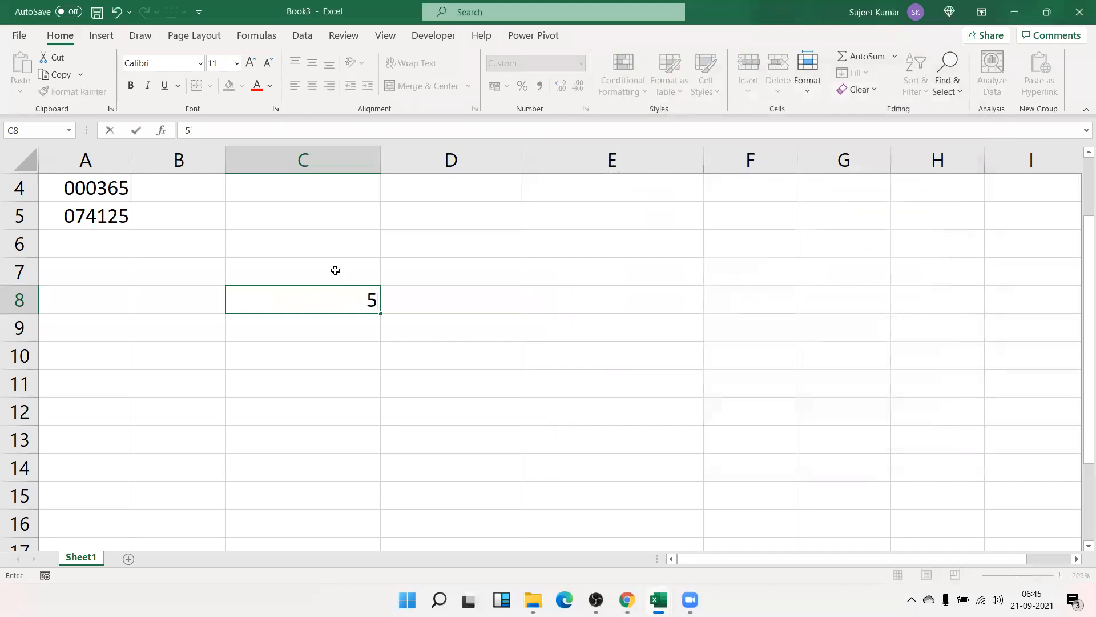
key("ctrl+Return")
key("ctrl+1")
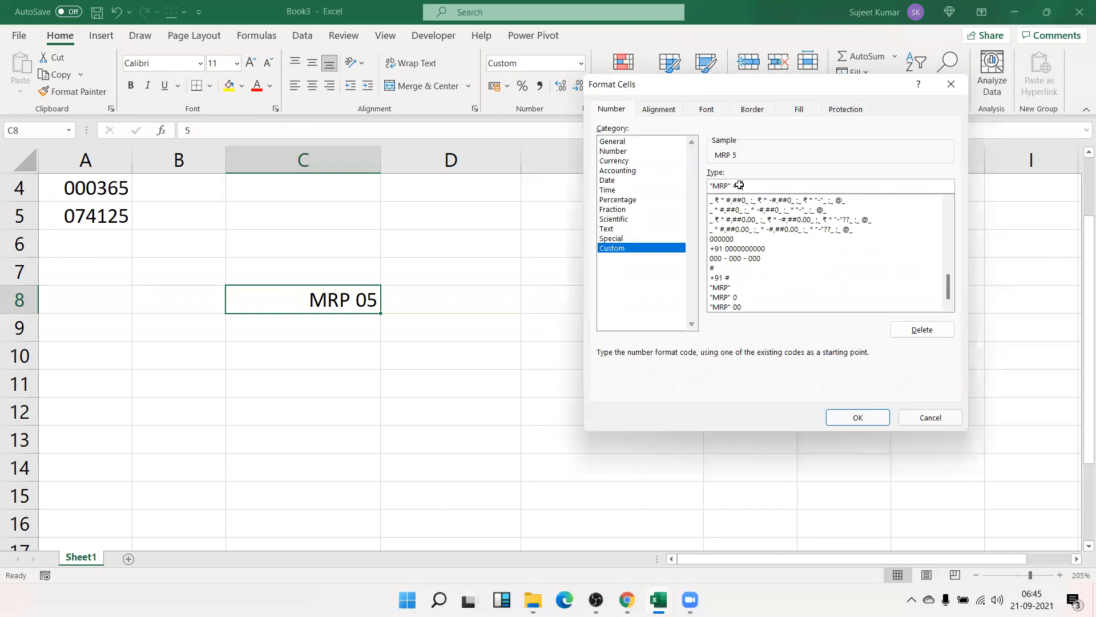
key("Return")
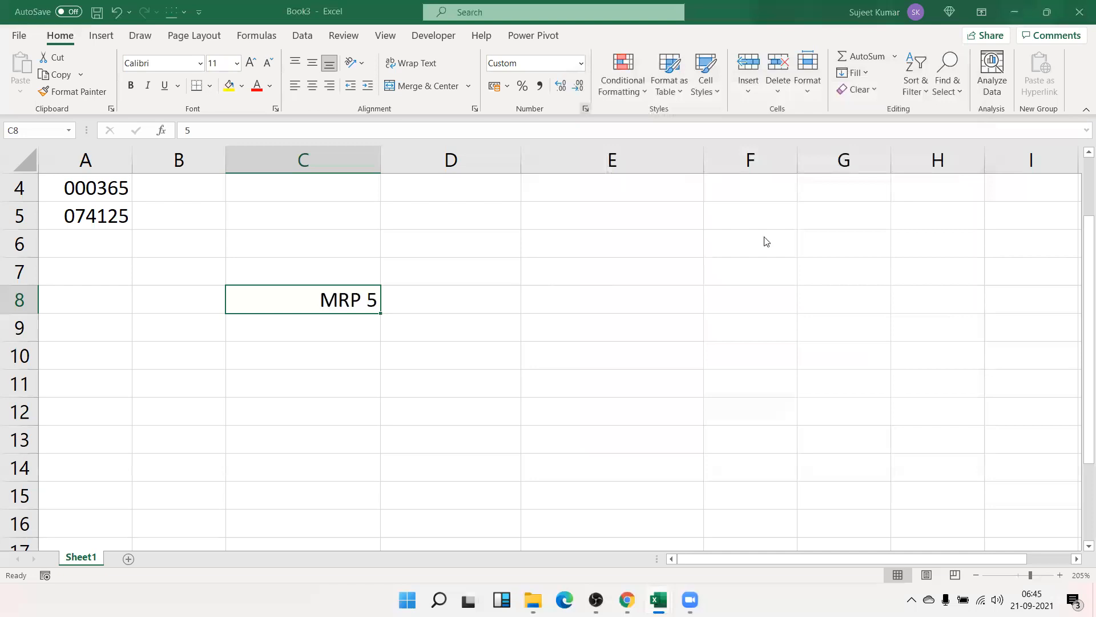
key("ctrl+1")
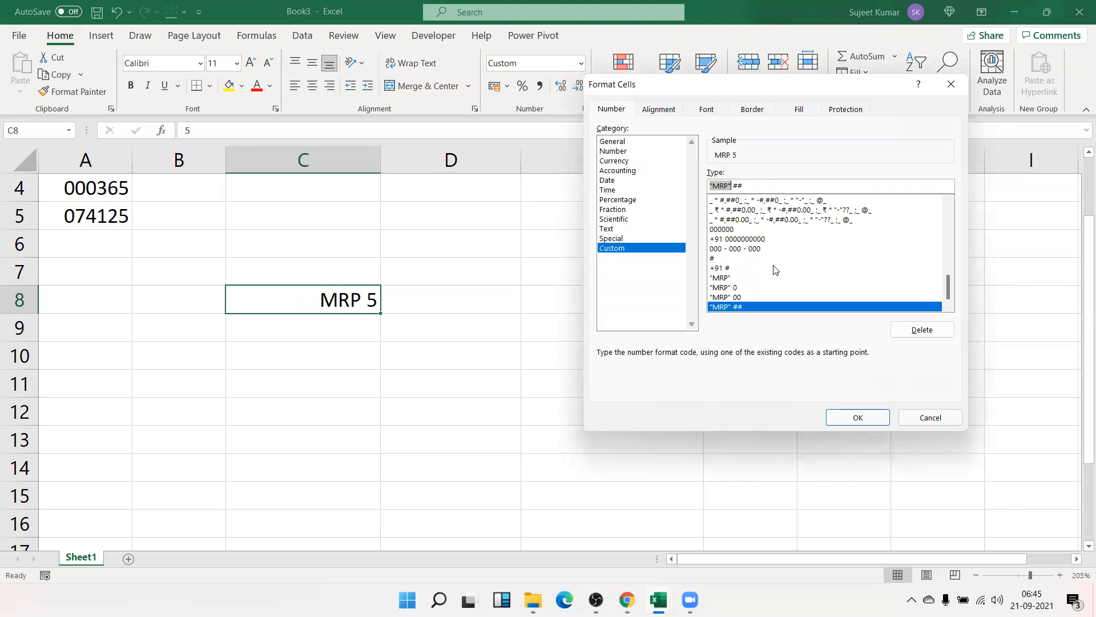
key("Return")
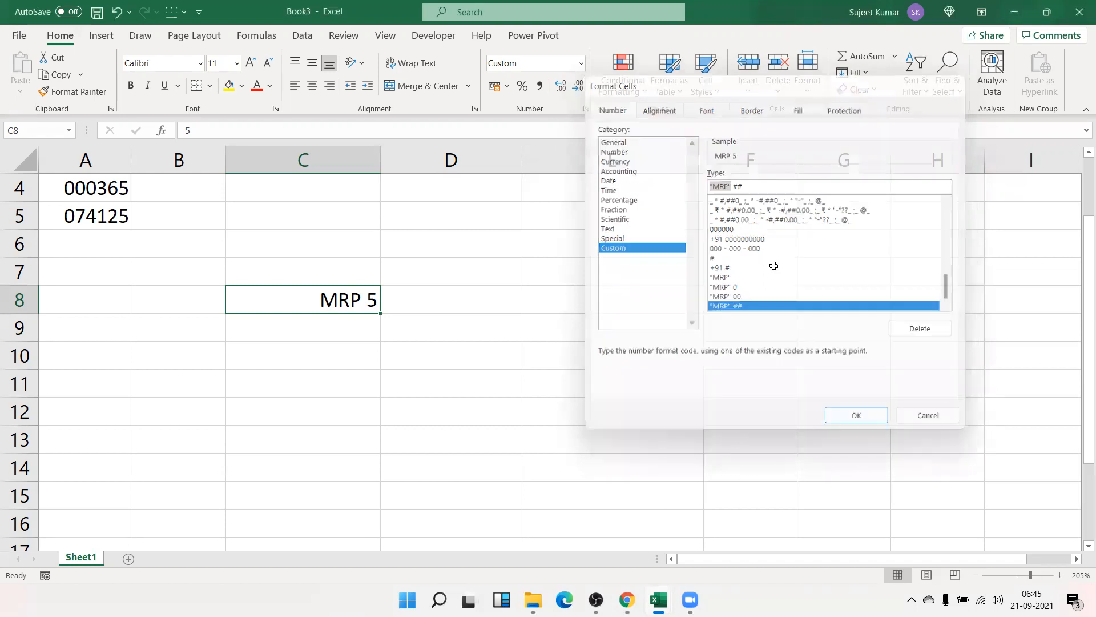
left_click(470, 330)
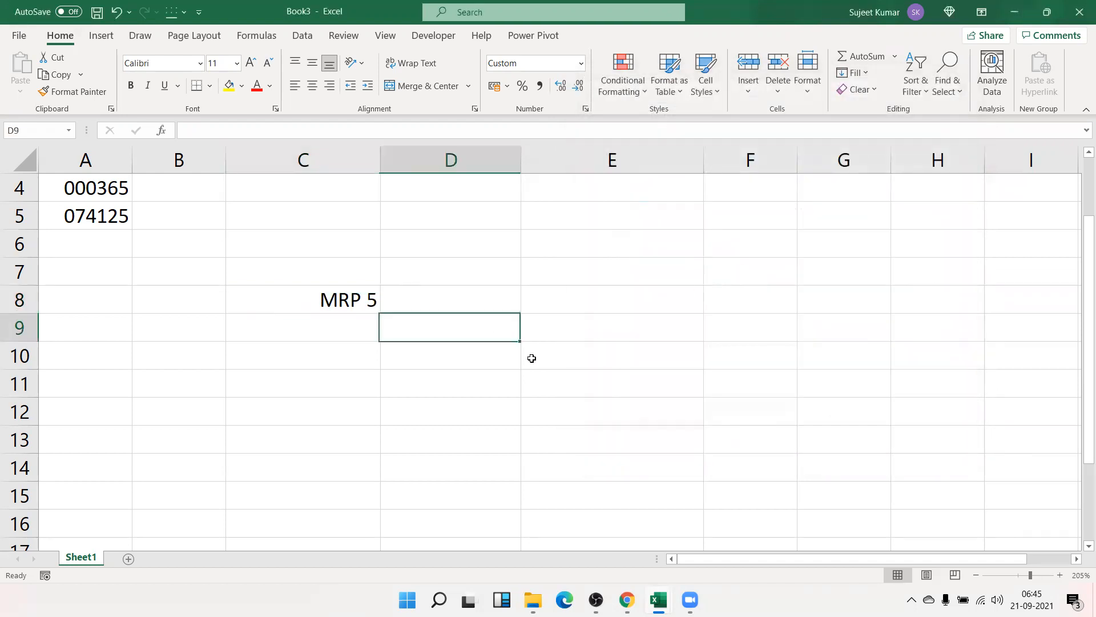
- Enter 25.36 in D9 and format it with the custom code 0# "Rupees" .00 "Paise"
type("25.36")
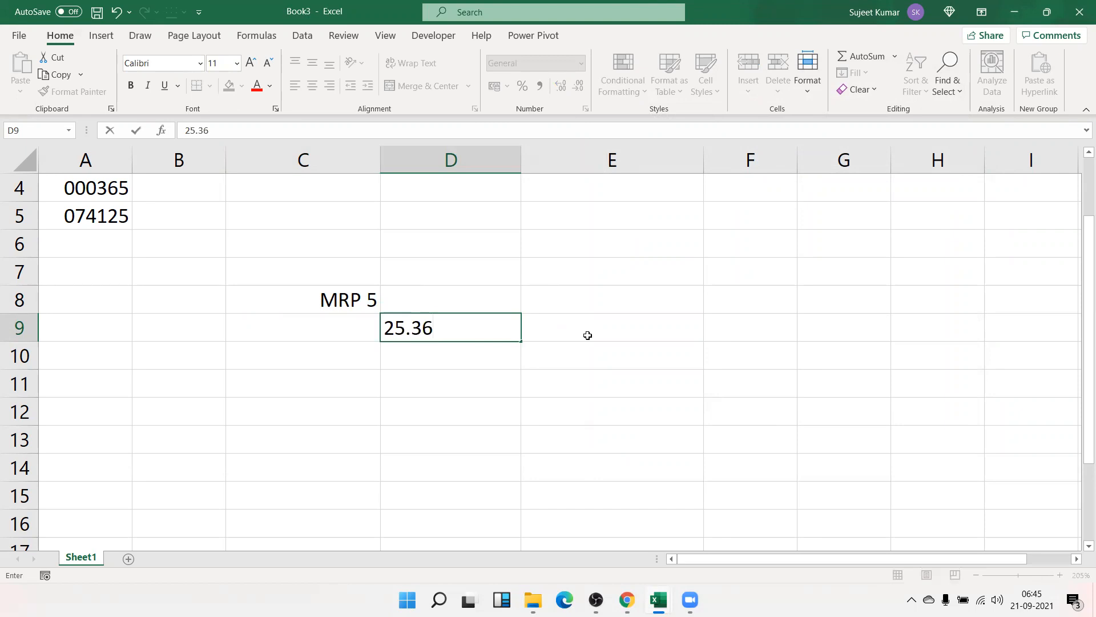
key("Return")
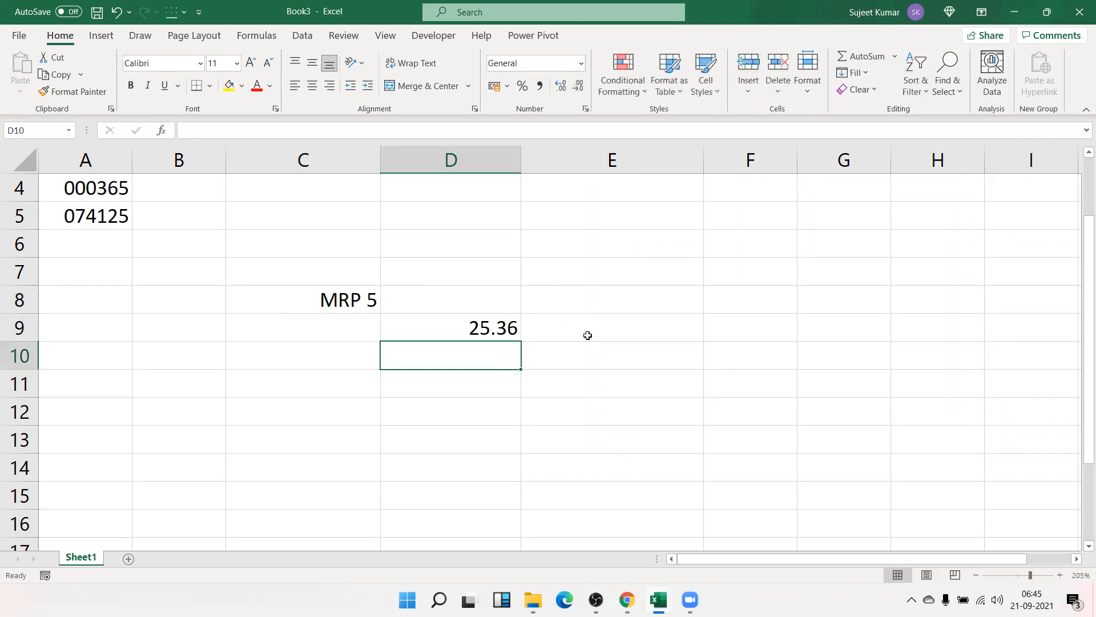
key("Up")
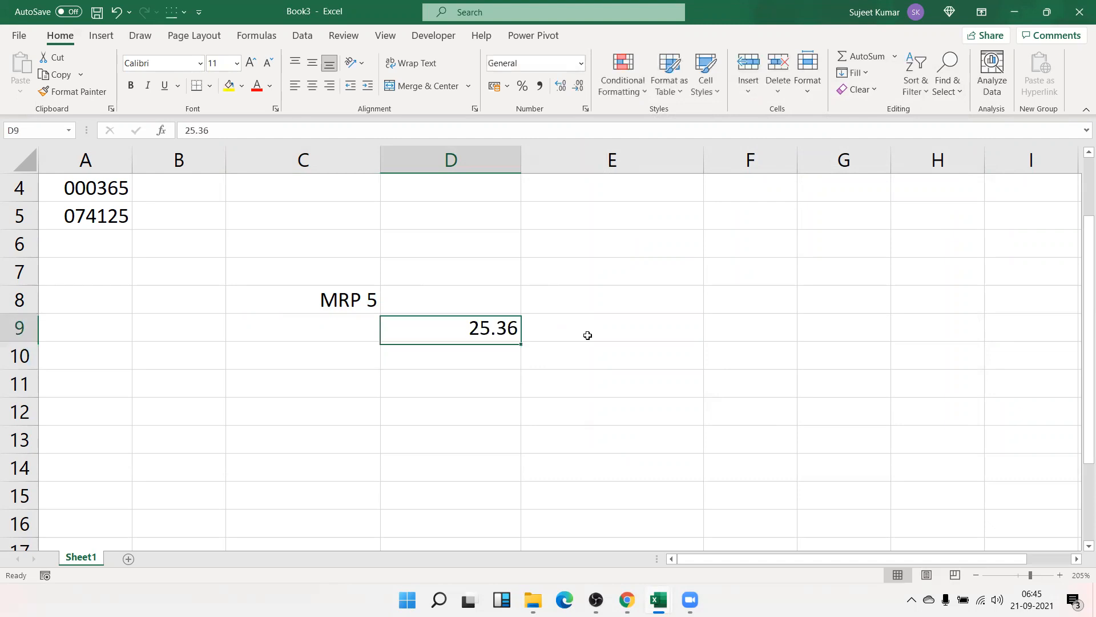
key("ctrl+1")
type("0")
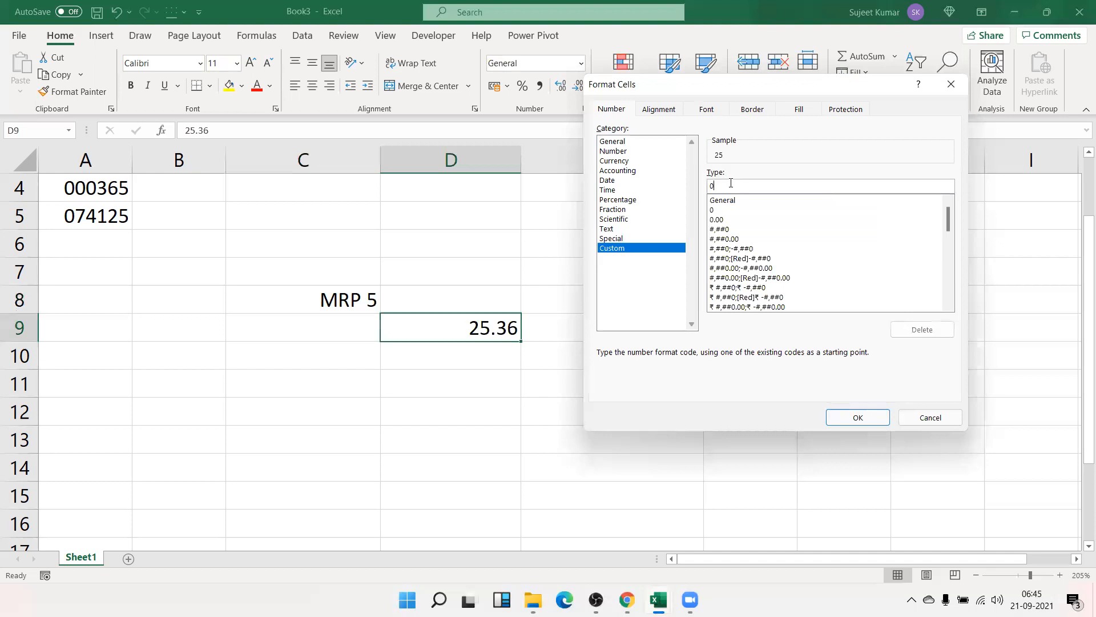
type("# \"Rupees\" .00 Paise")
left_click(764, 186)
type("\"")
key("Return")
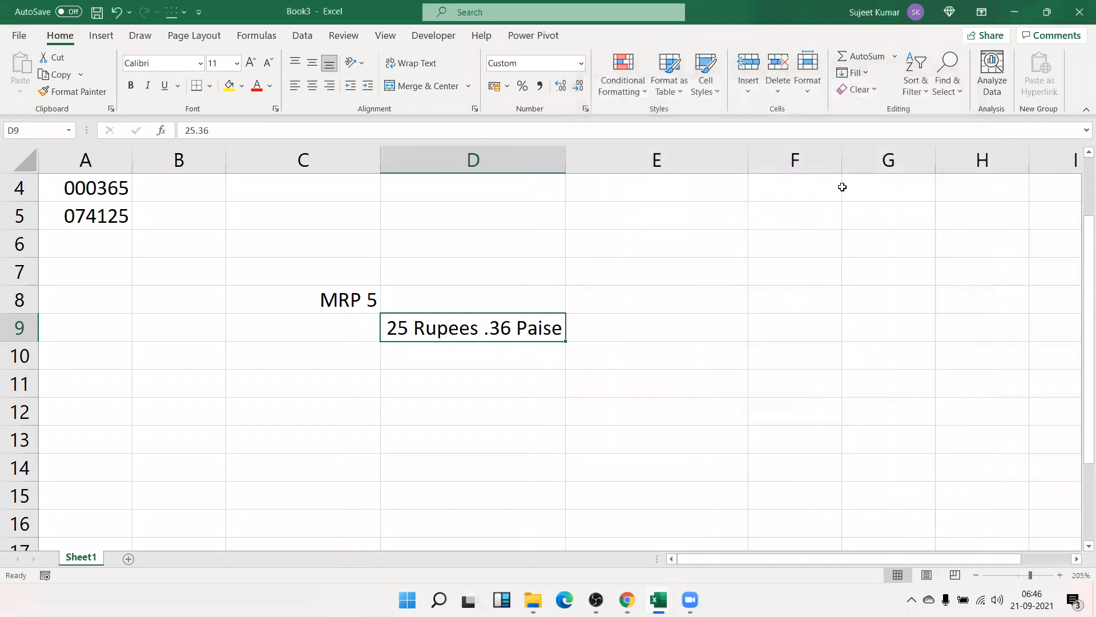
- Change the format code's leading digits to 00 and re-enter D9 as .65
left_click(587, 111)
key("shift+Right")
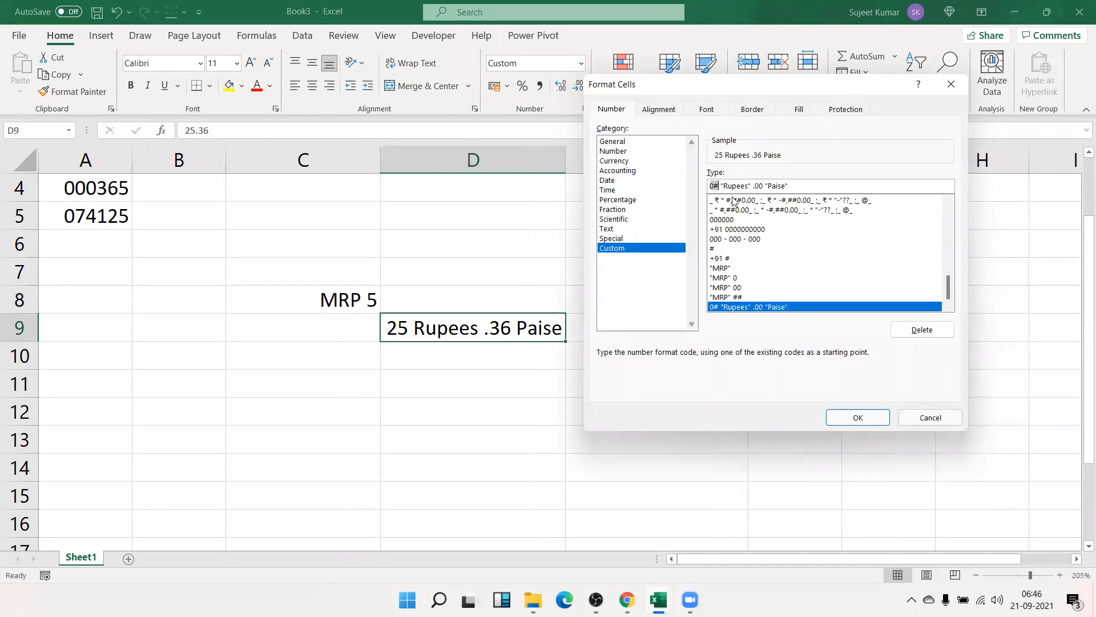
type("00")
key("Return")
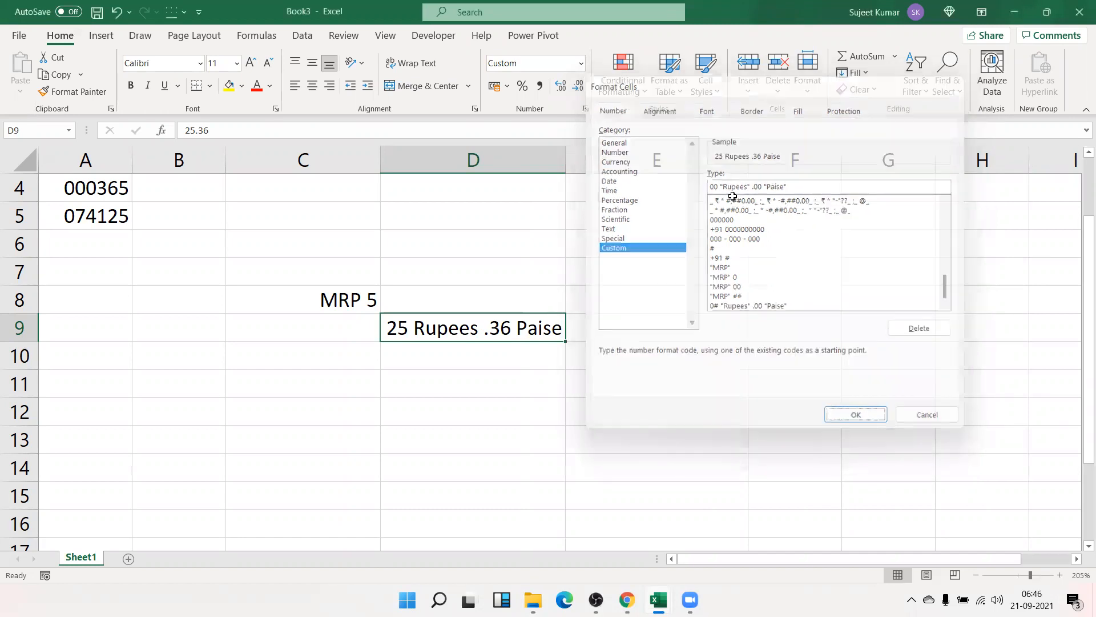
key("Delete")
type(".65")
key("Return")
- Replace the leading 00 with ## in D9's Rupees-and-Paise format code
key("Up")
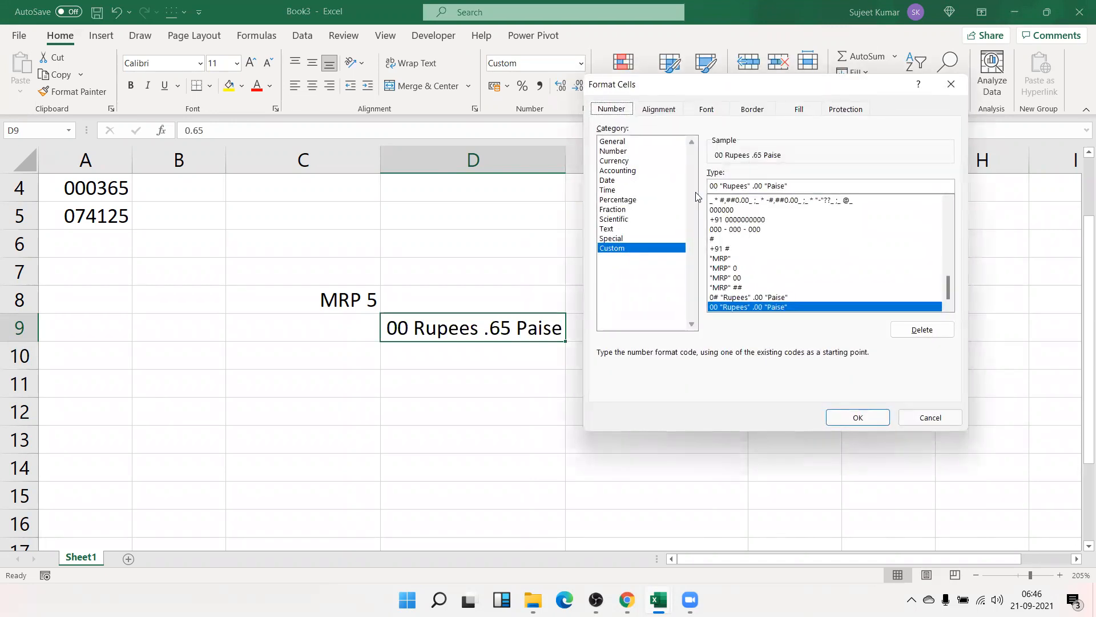
left_click_drag(718, 186, 696, 197)
type("##")
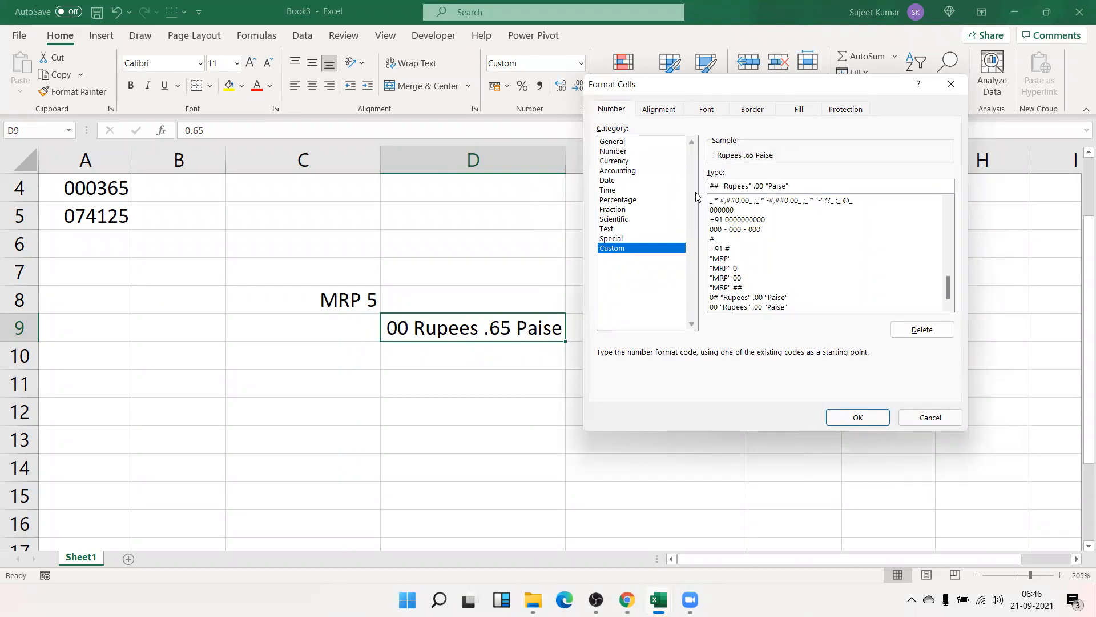
key("Return")
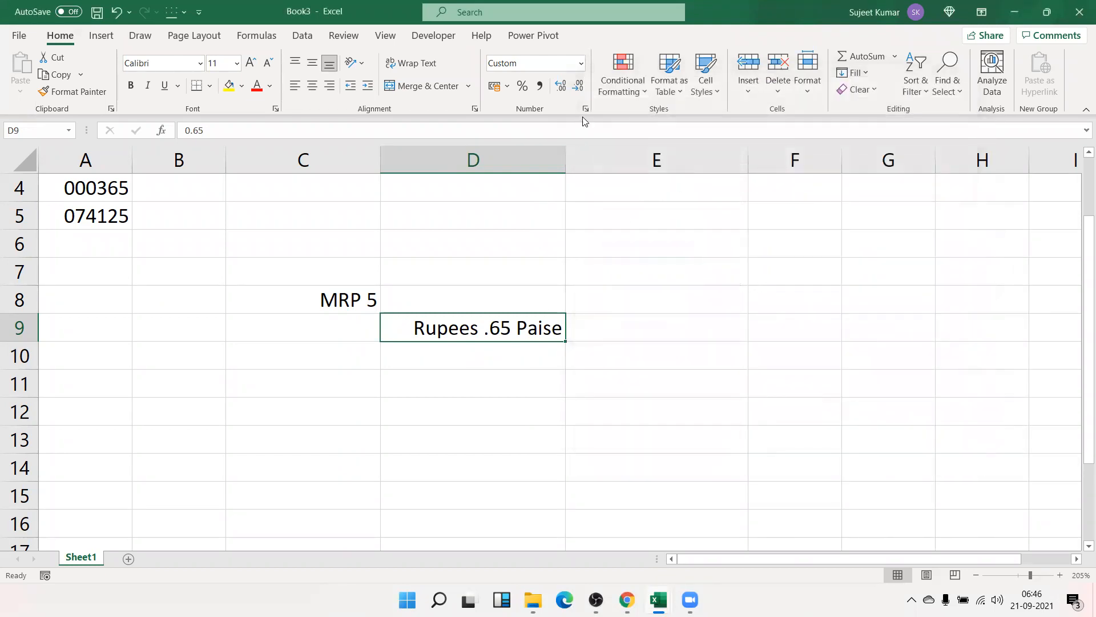
left_click(586, 112)
scroll(246, 326, "down", 1)
scroll(268, 297, "down", 1)
scroll(477, 249, "down", 2)
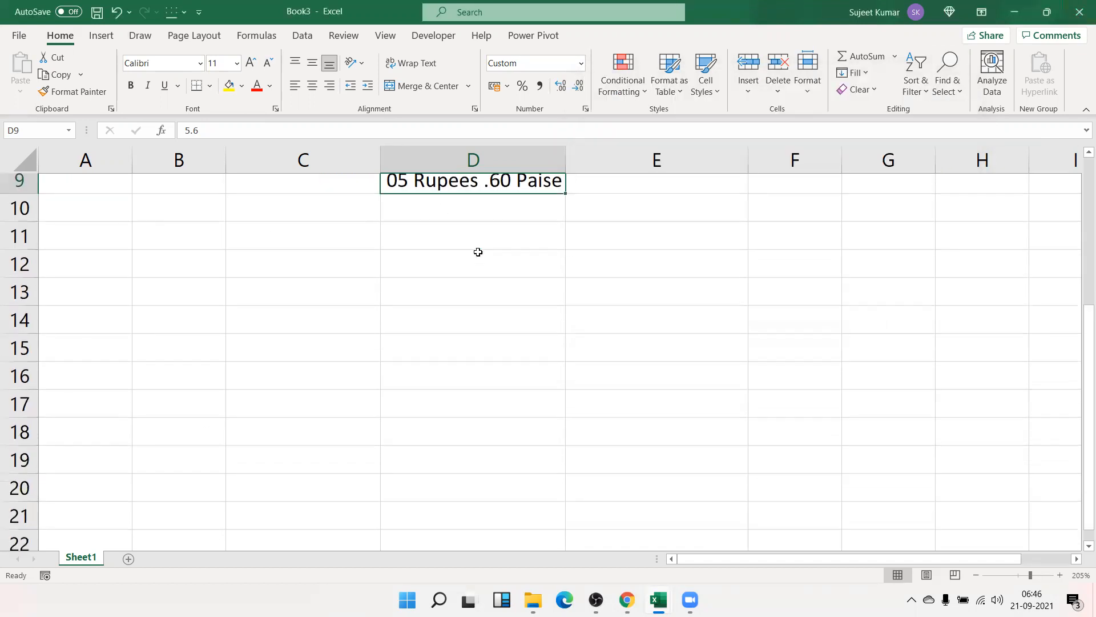
- Enter 25000 in C13 and give it the custom #,### thousands-separator format
key("Down")
key("Down")
key("Down")
key("Down")
key("Left")
type("25000")
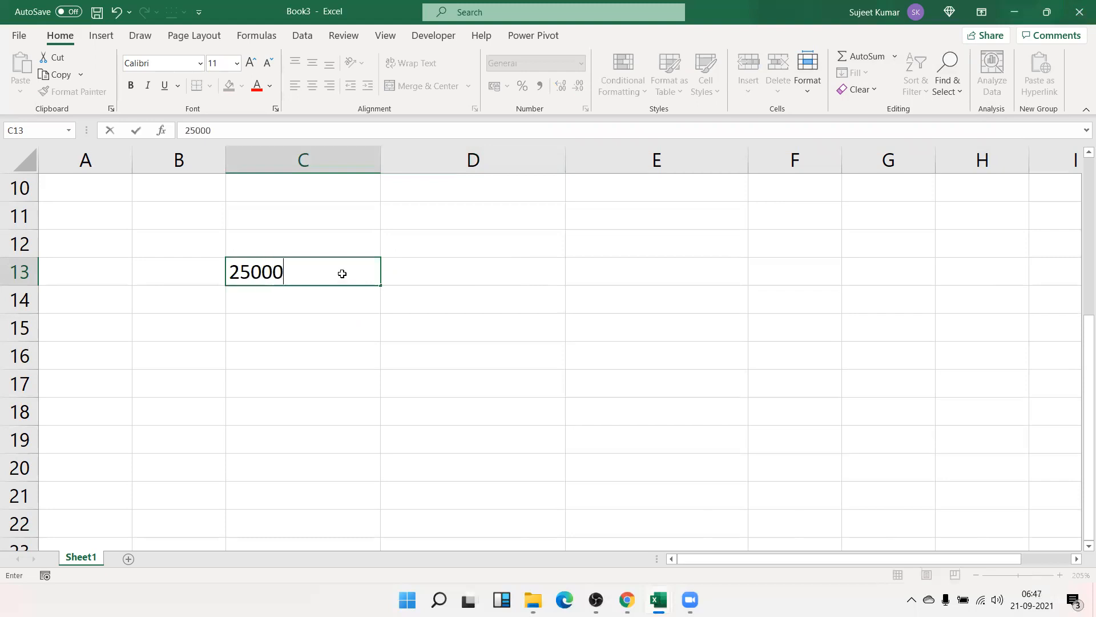
key("Return")
key("Up")
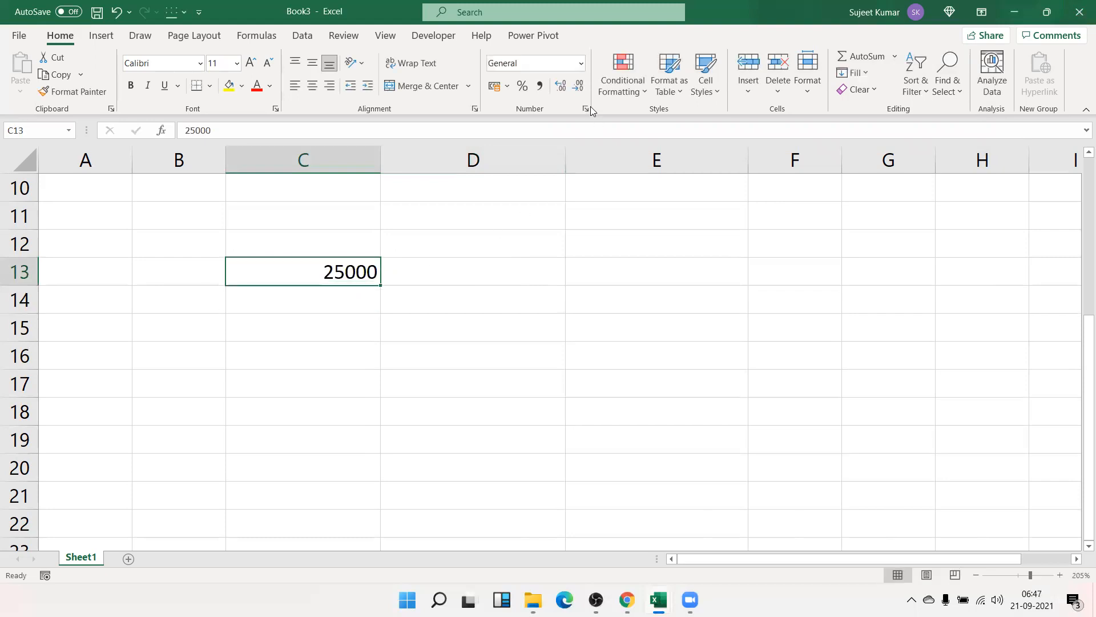
left_click(589, 108)
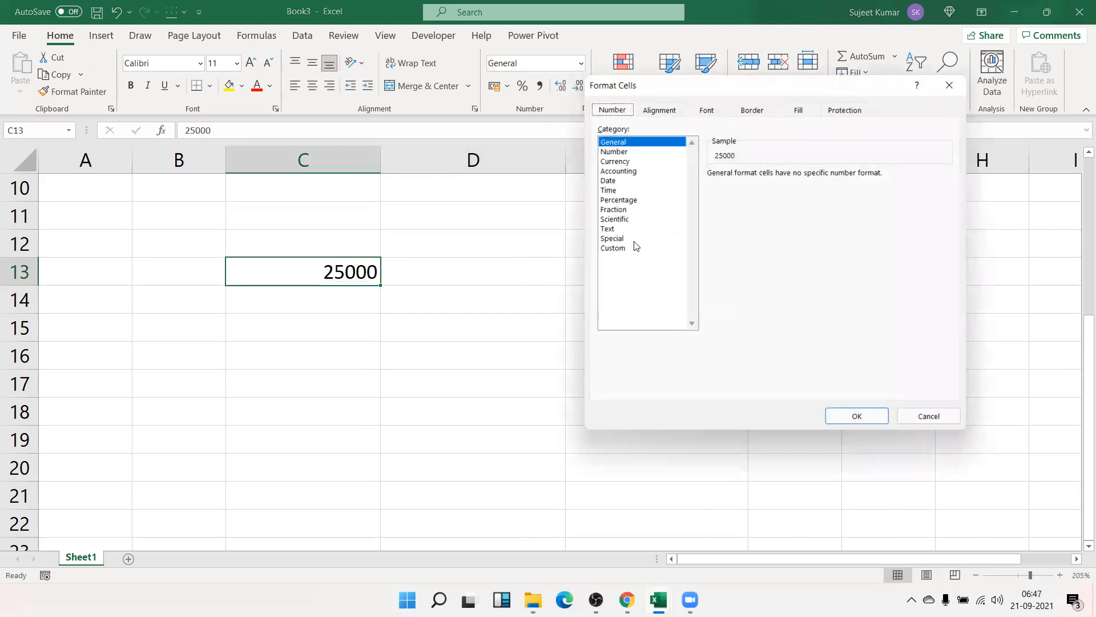
left_click(612, 248)
double_click(720, 190)
type("#,###")
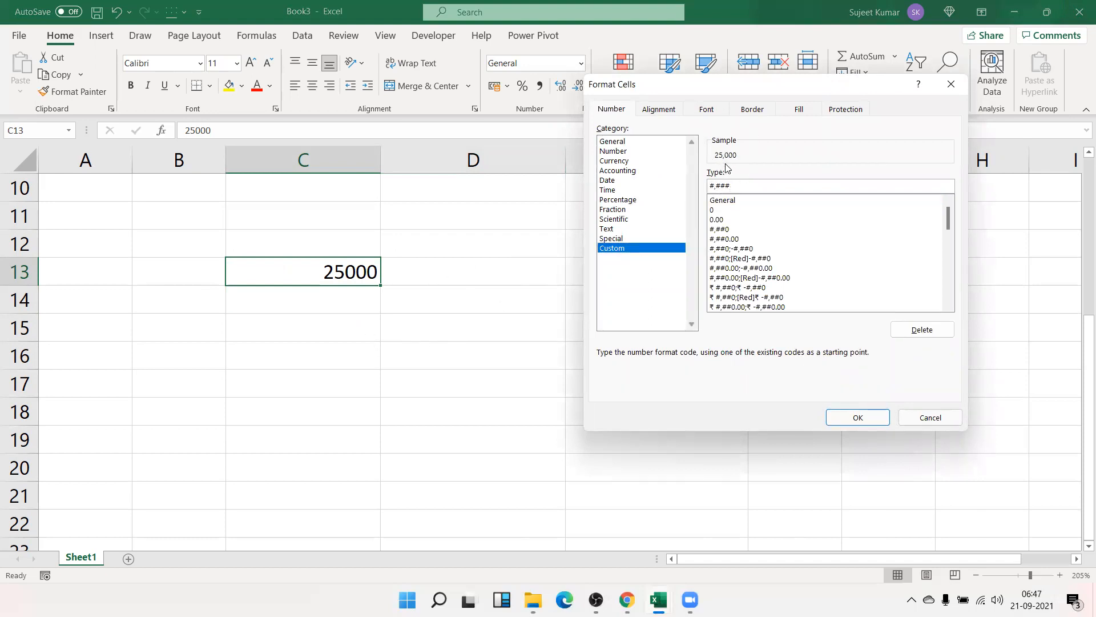
left_click(879, 417)
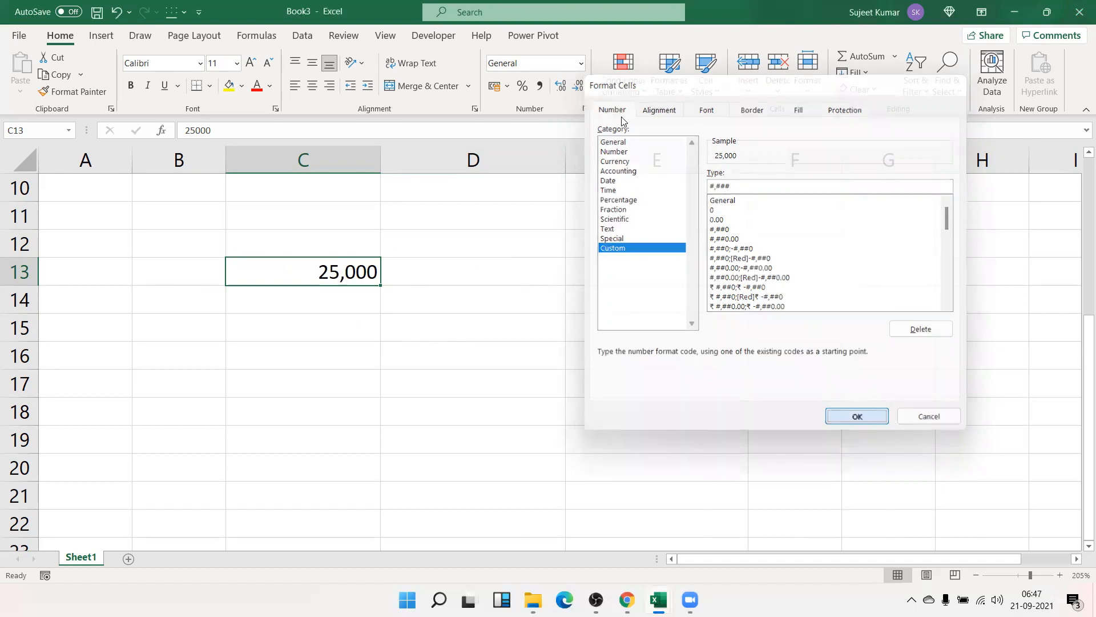
- Trim C13's code to #, and add "K" so it displays 25 K
key("ctrl+1")
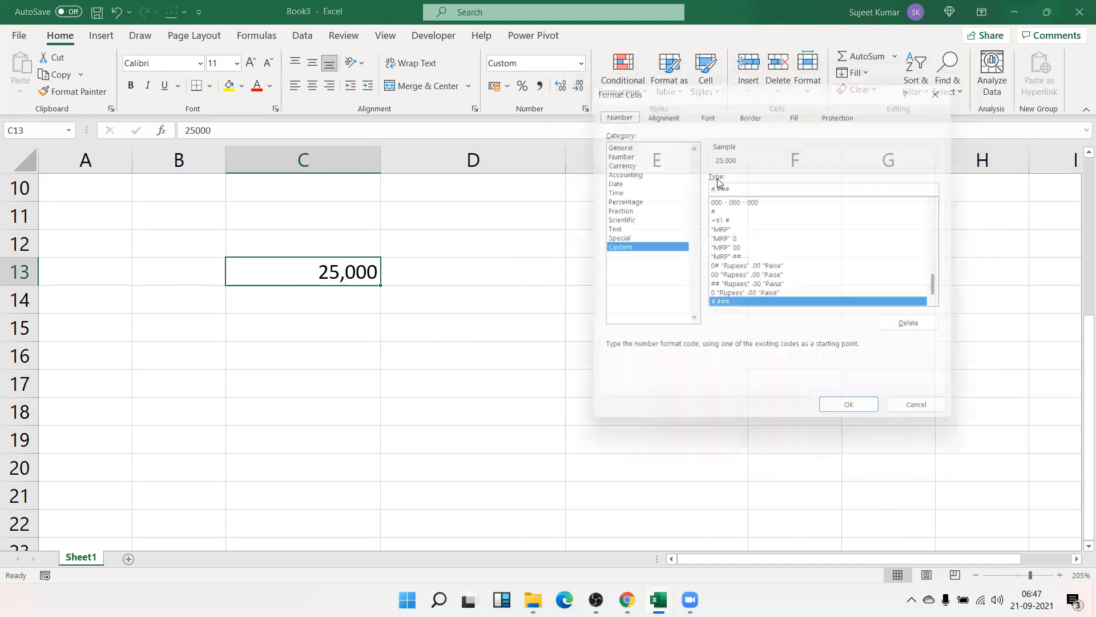
double_click(784, 186)
key("BackSpace")
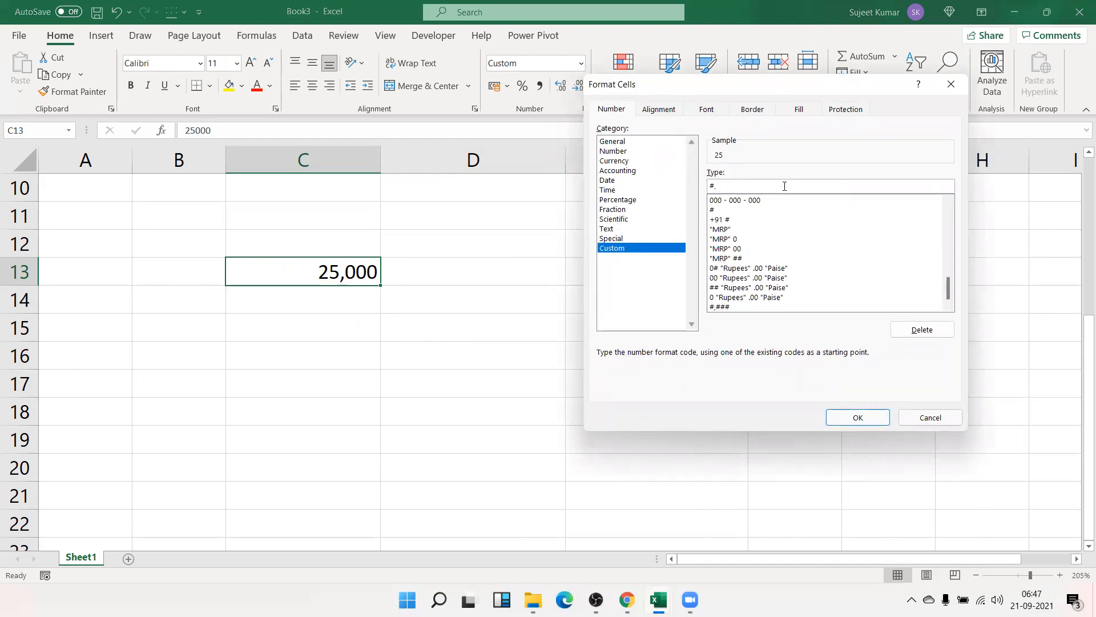
key("Return")
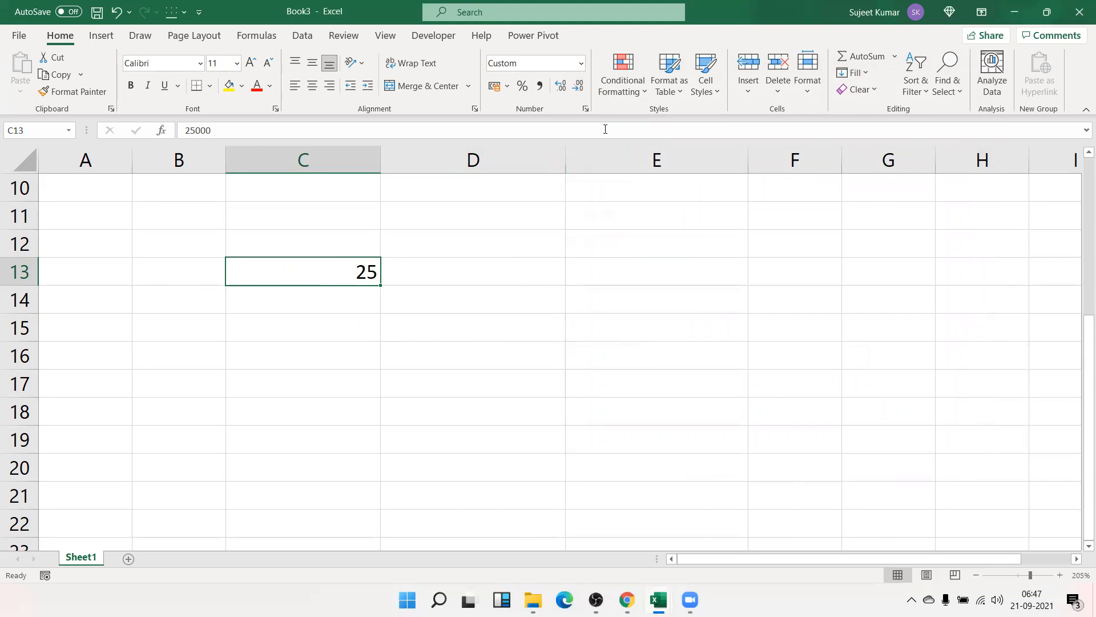
left_click(587, 110)
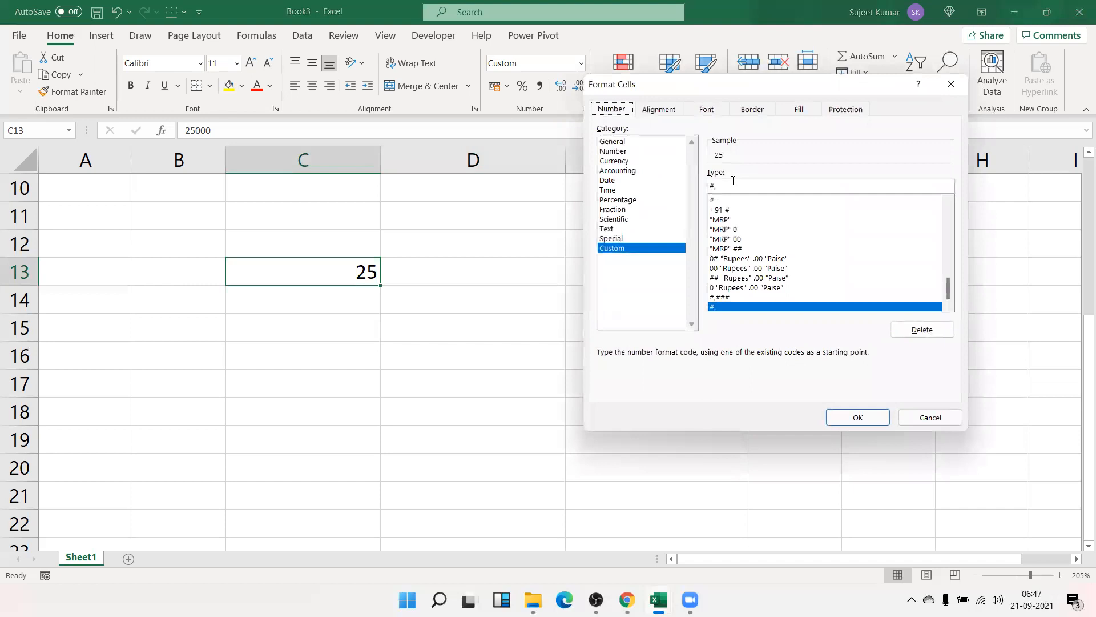
left_click(733, 180)
type("\"K\"")
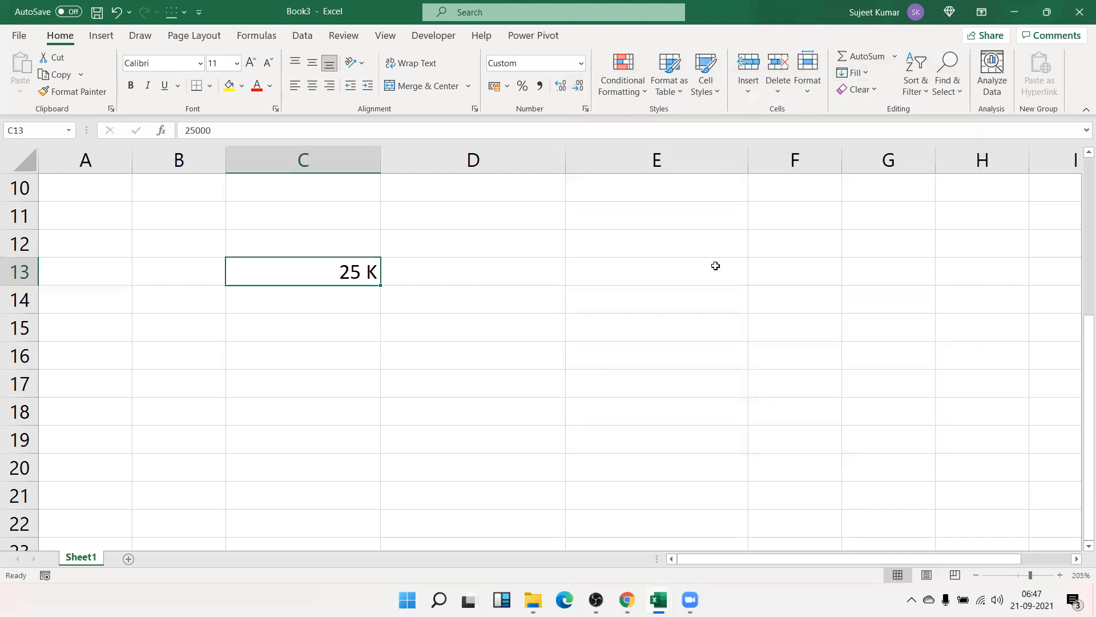
key("ctrl+1")
scroll(799, 291, "up", 10)
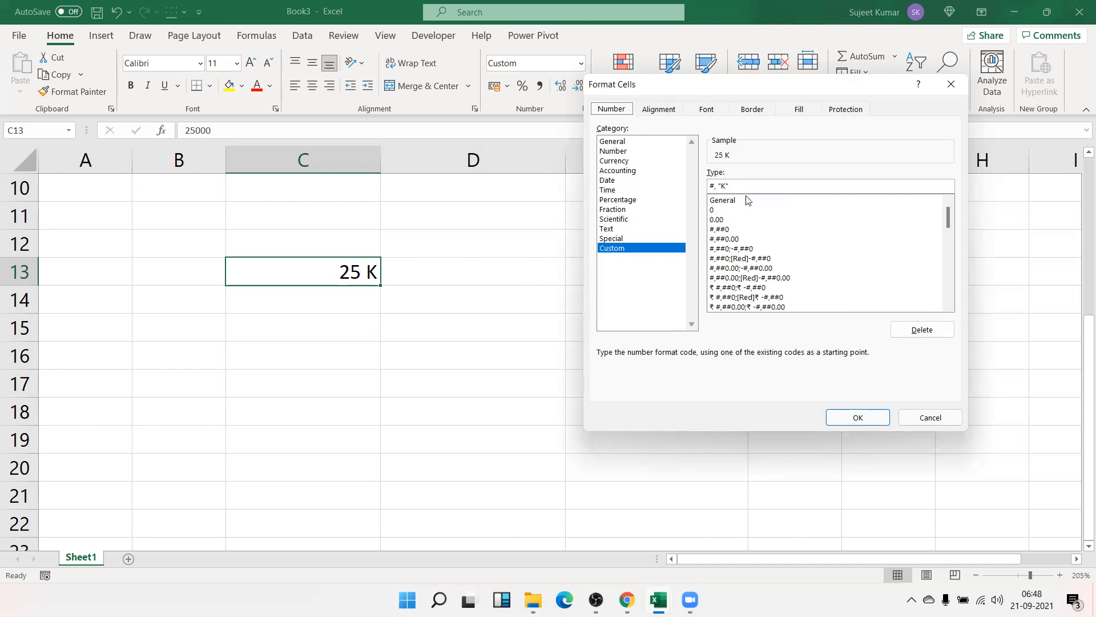
left_click(765, 183)
key("BackSpace")
key("BackSpace")
key("BackSpace")
key("BackSpace")
type("###")
left_click_drag(751, 188, 698, 187)
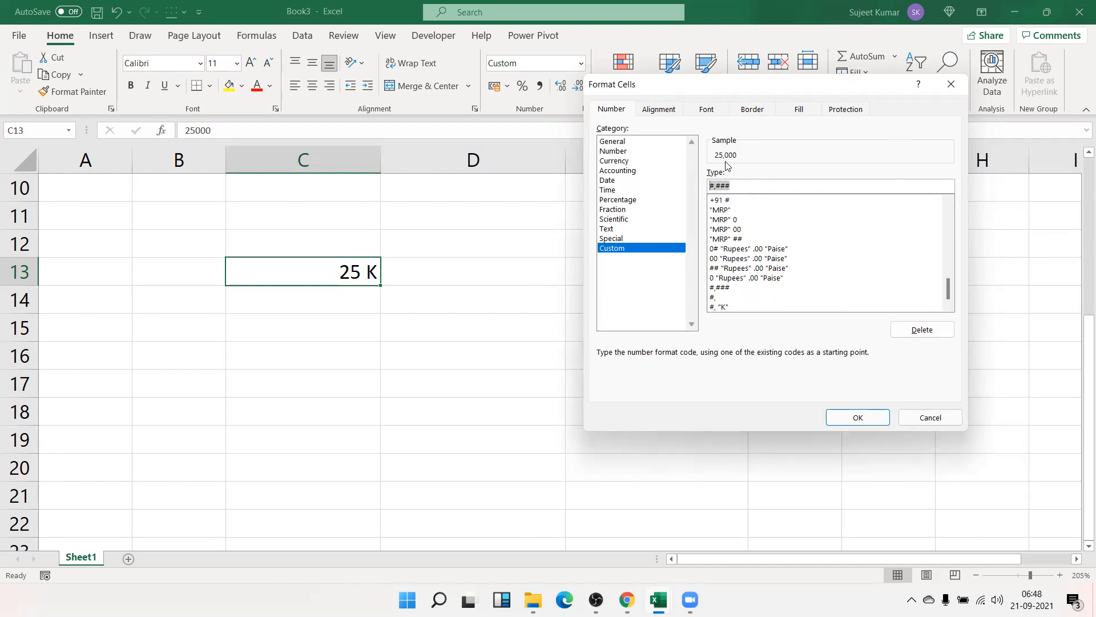
left_click(722, 188)
left_click_drag(716, 186, 709, 186)
key("End")
key("BackSpace")
key("BackSpace")
key("BackSpace")
type("\"K\"")
key("Return")
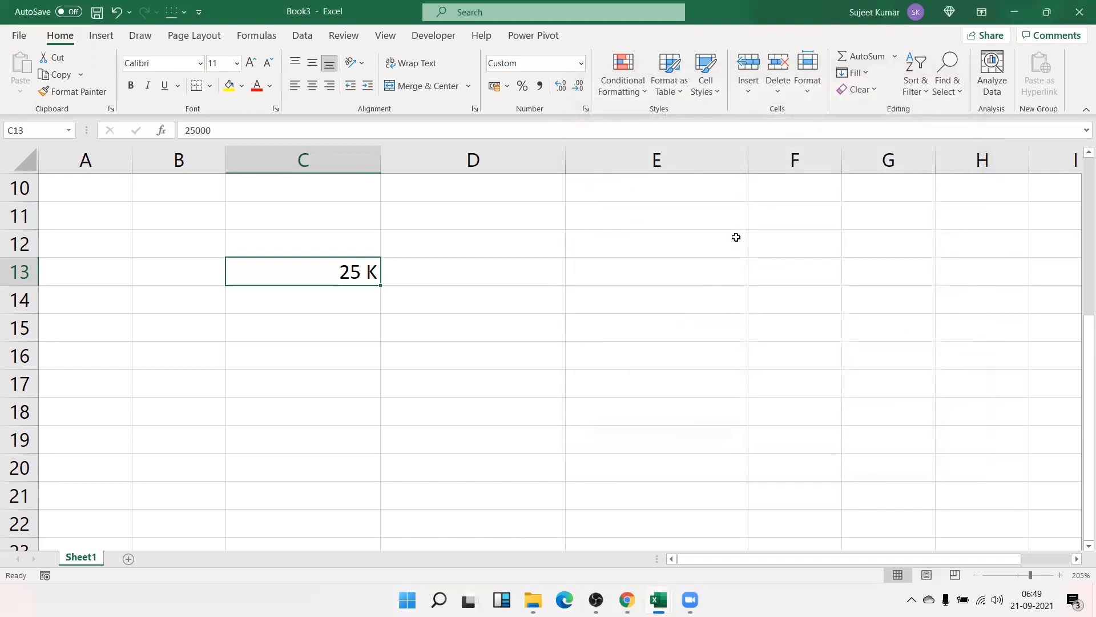
key("Right")
- Enter =C13+1000 in D13, which shows 26 K in the inherited thousands format
type("=")
key("Left")
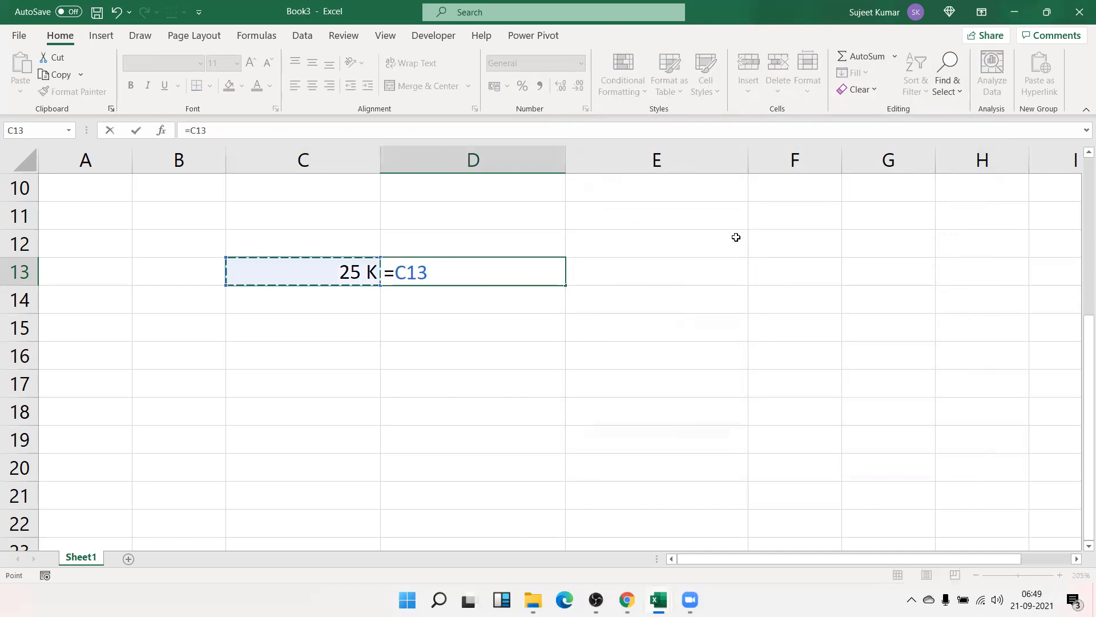
type("+1000")
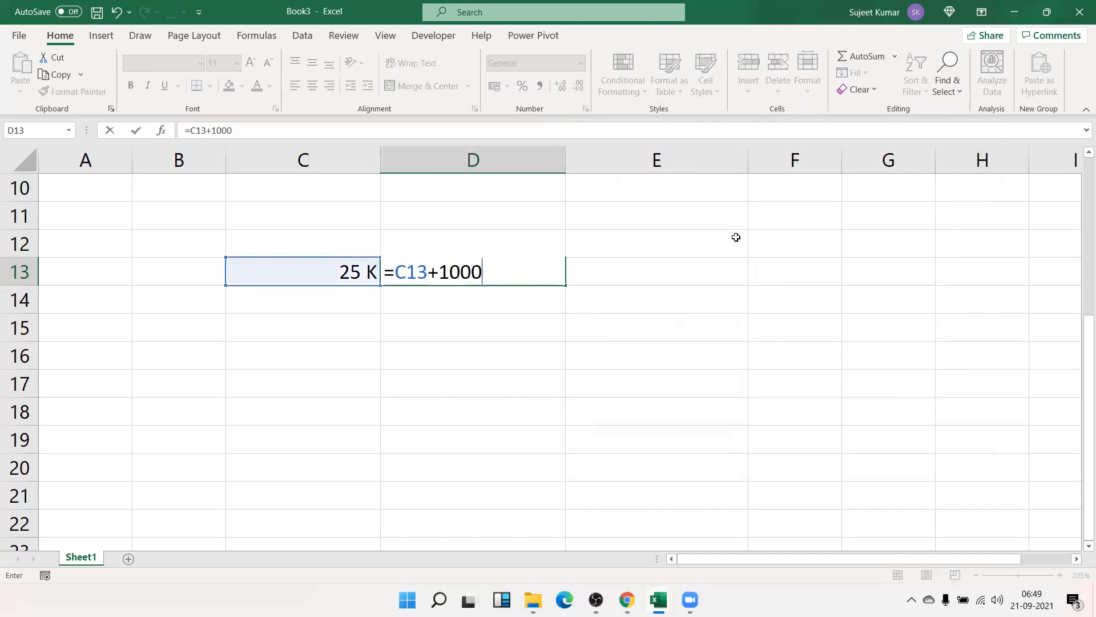
key("Return")
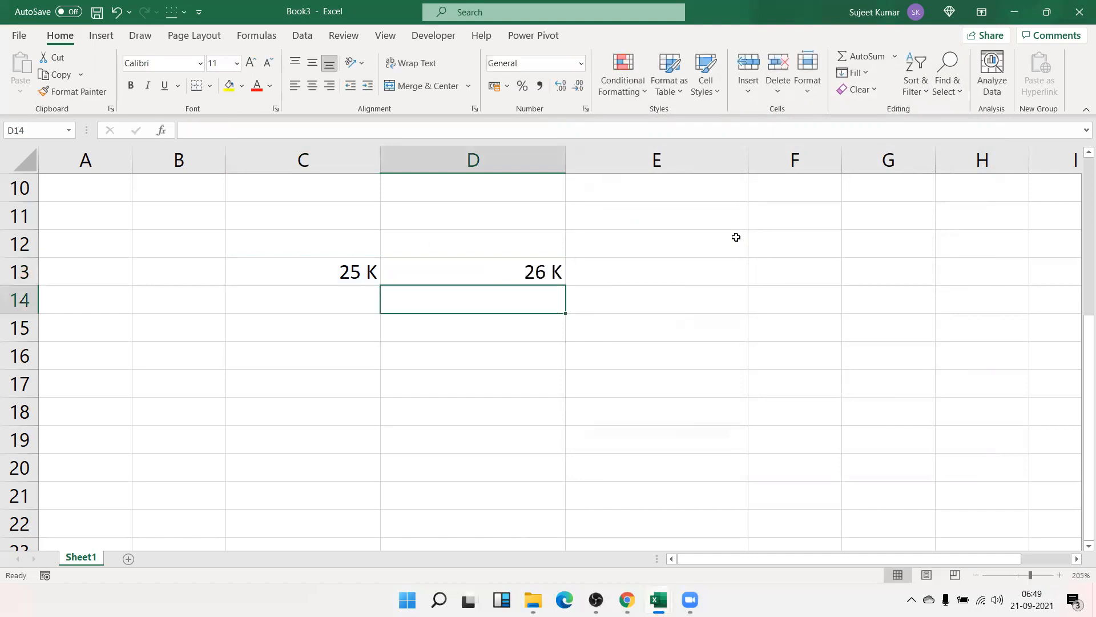
key("Up")
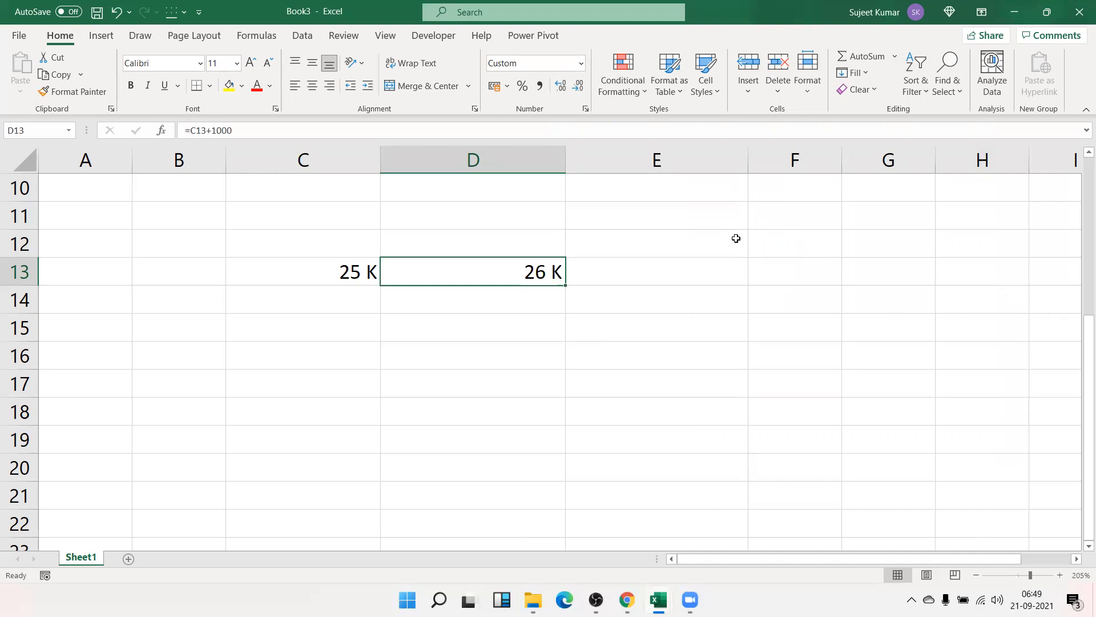
left_click(343, 337)
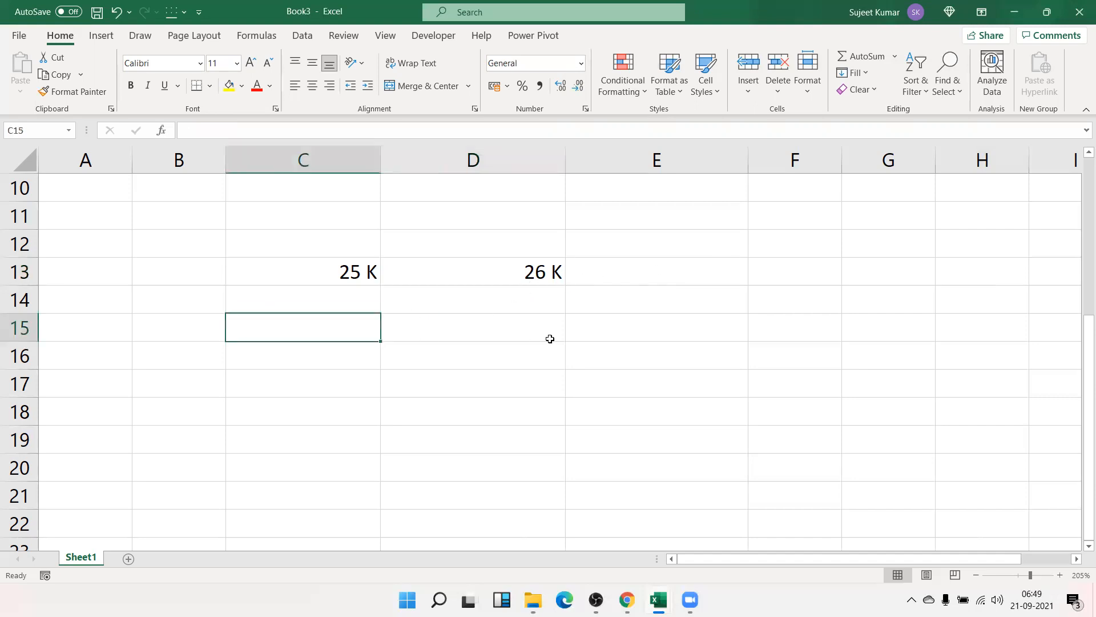
- Add the heading 'C C No' in cell H1
scroll(550, 338, "up", 3)
scroll(672, 318, "down", 4)
scroll(673, 318, "up", 3)
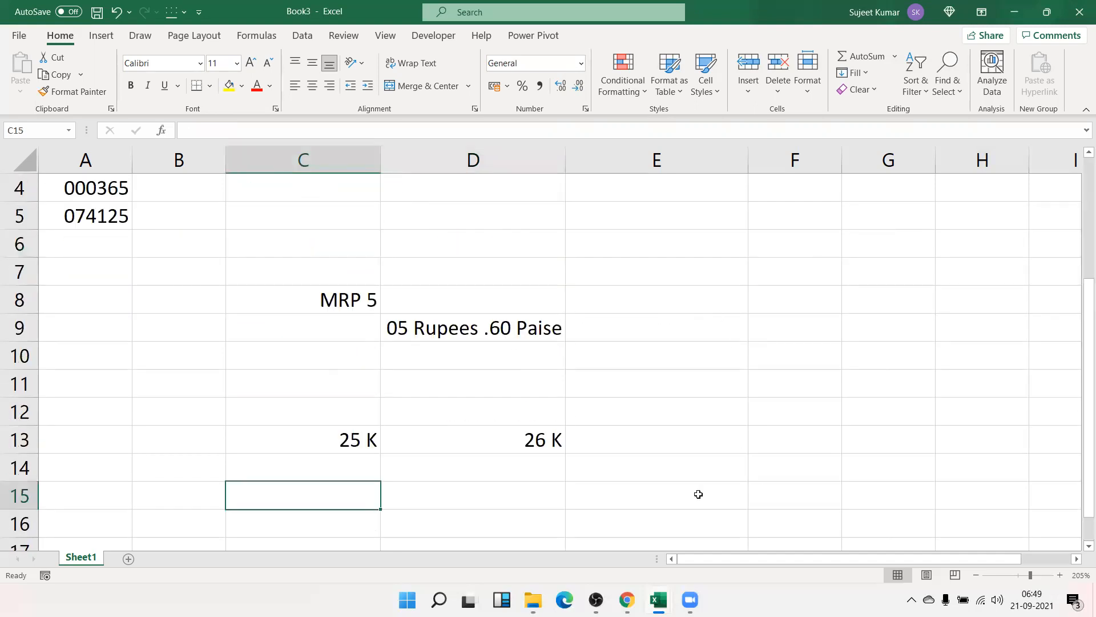
scroll(697, 546, "up", 1)
left_click(1078, 561)
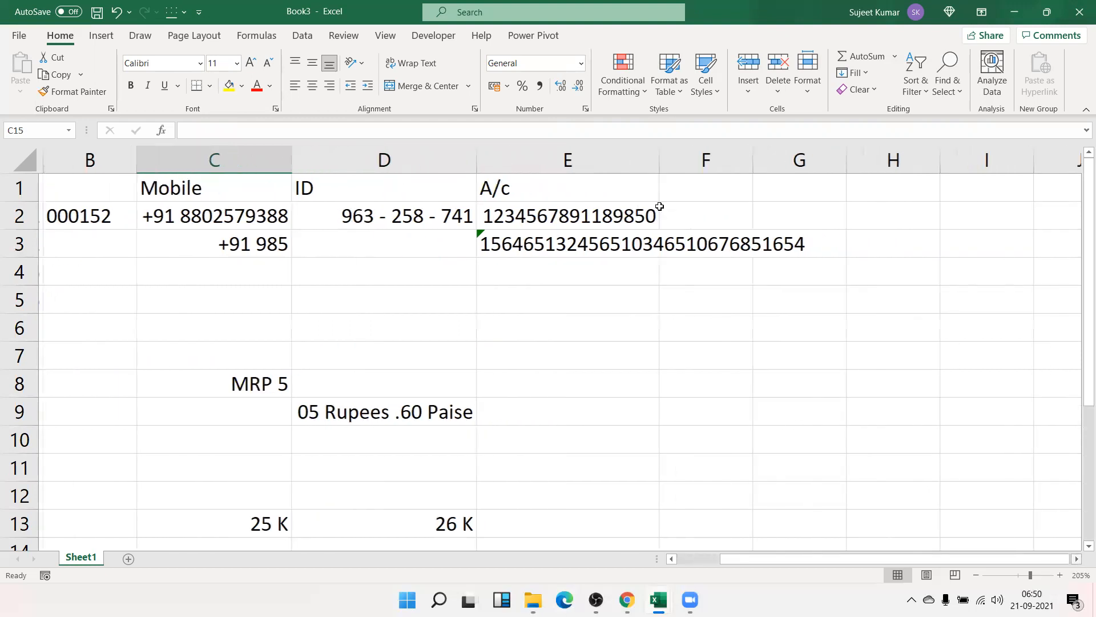
scroll(659, 206, "right", 1)
scroll(660, 206, "right", 1)
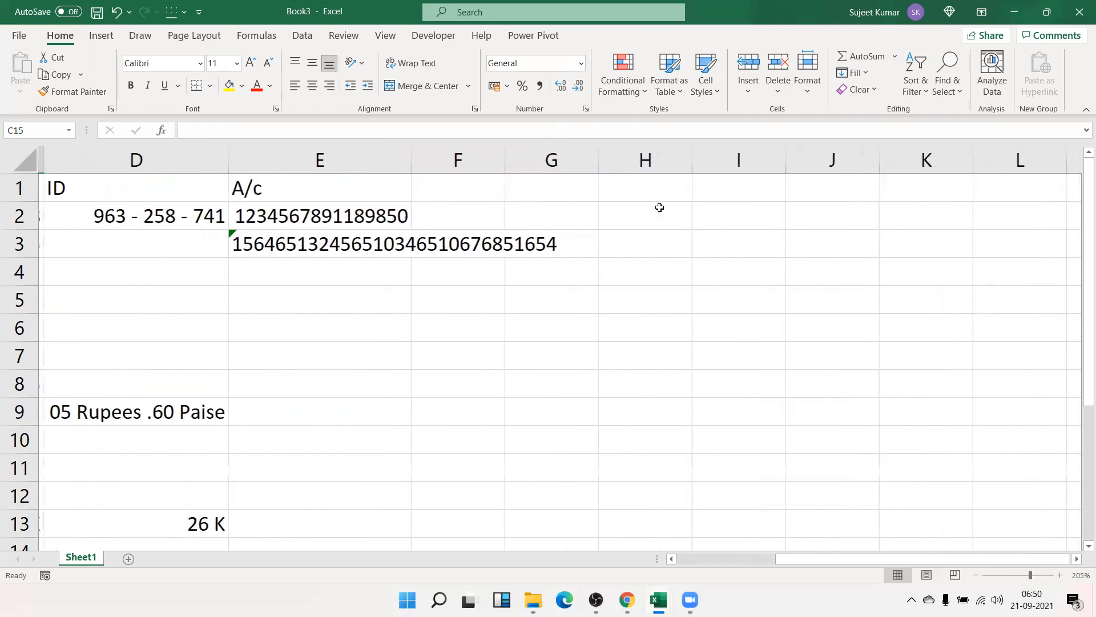
left_click(659, 207)
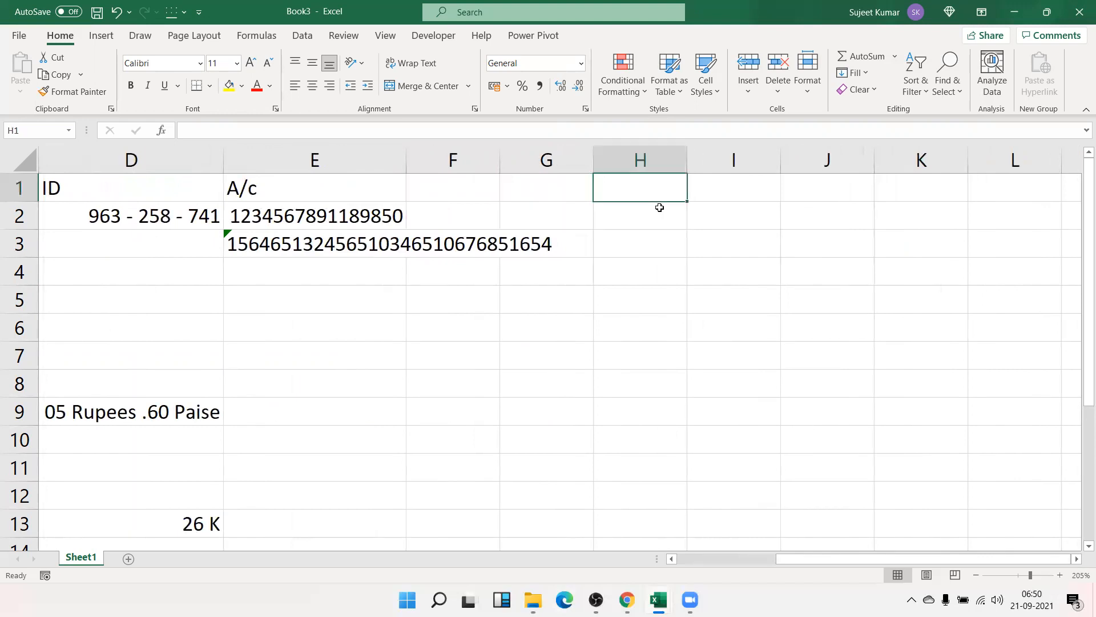
type("C C ")
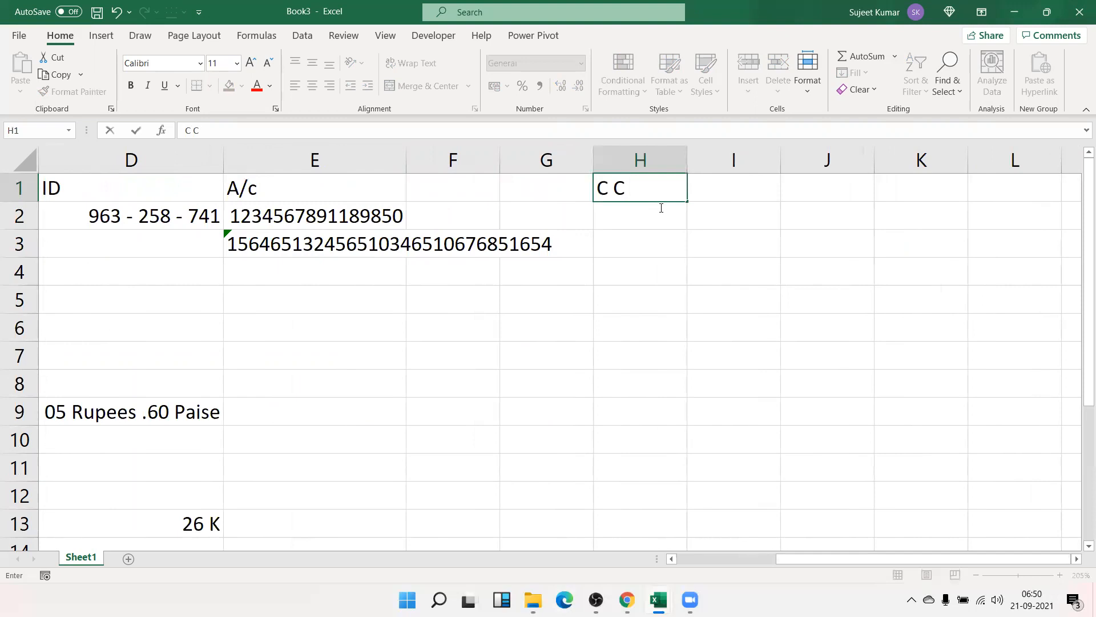
type("No")
key("Return")
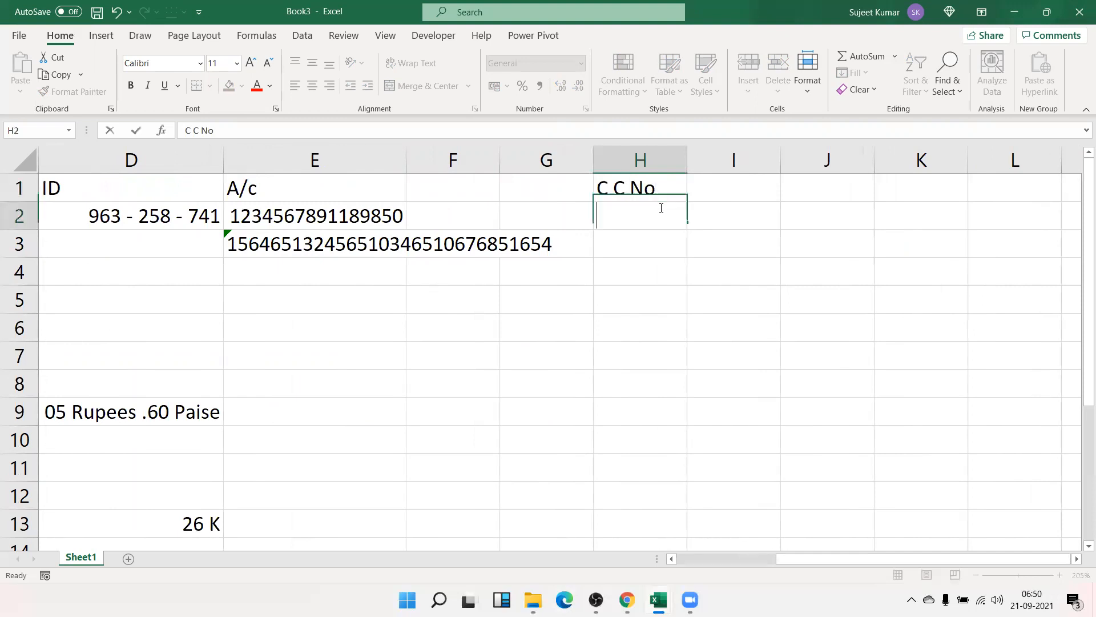
- Enter a masked sample card number in H2
type("]")
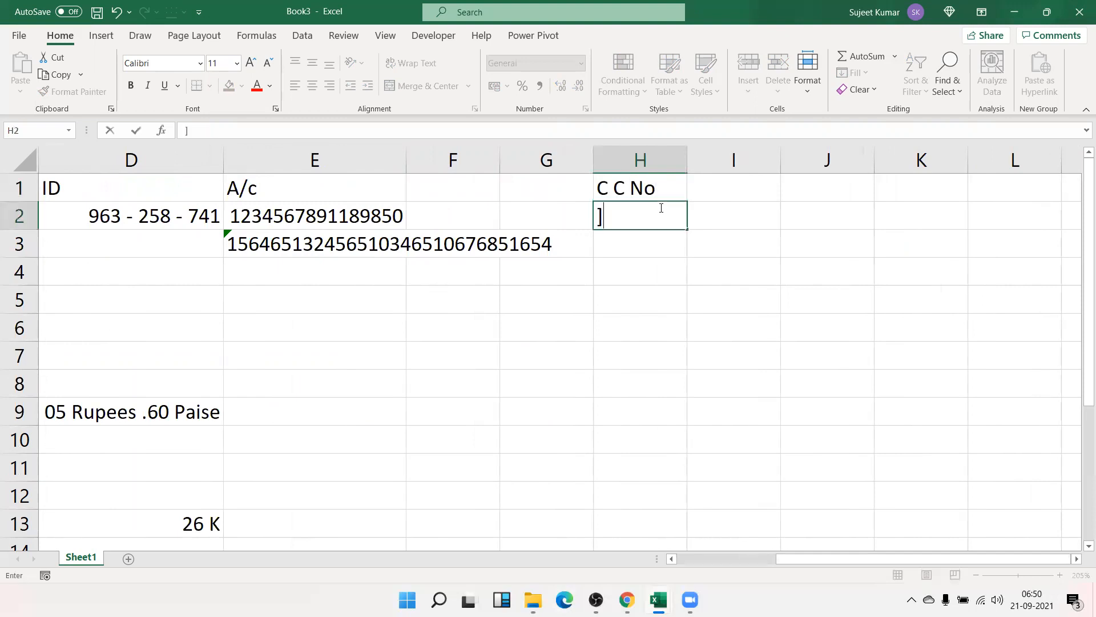
key("Escape")
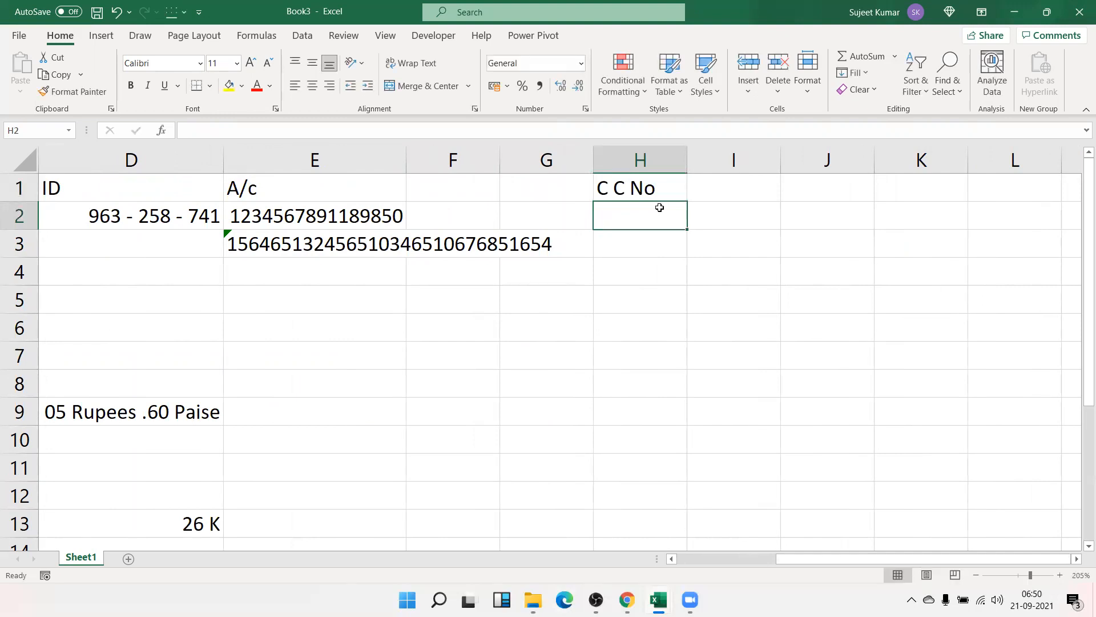
type("1236 XX")
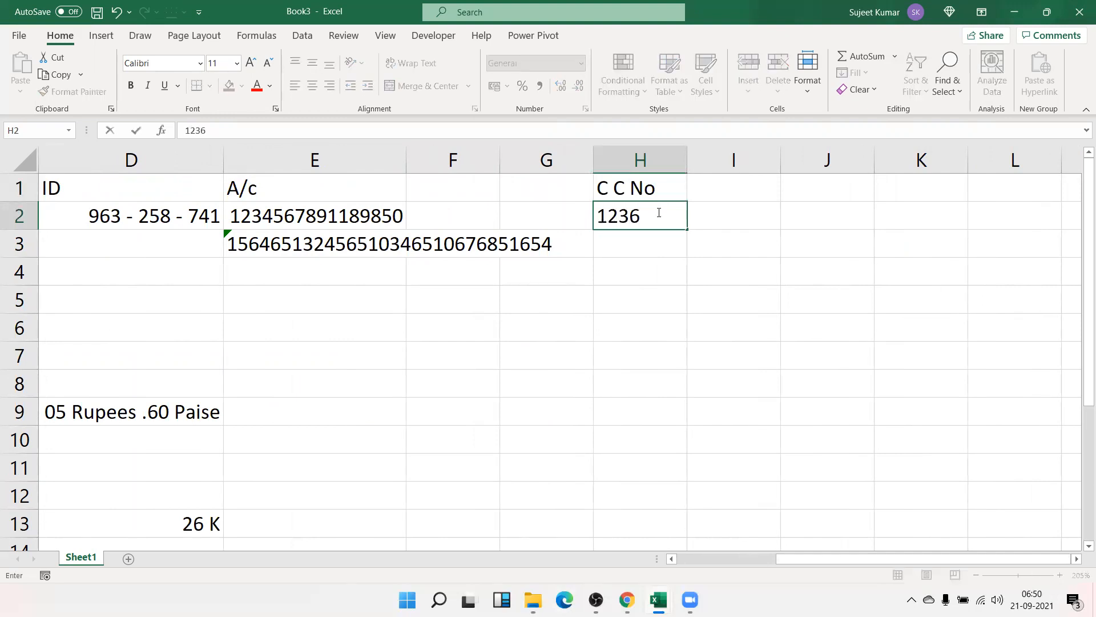
type("XX XXXX 85412")
key("BackSpace")
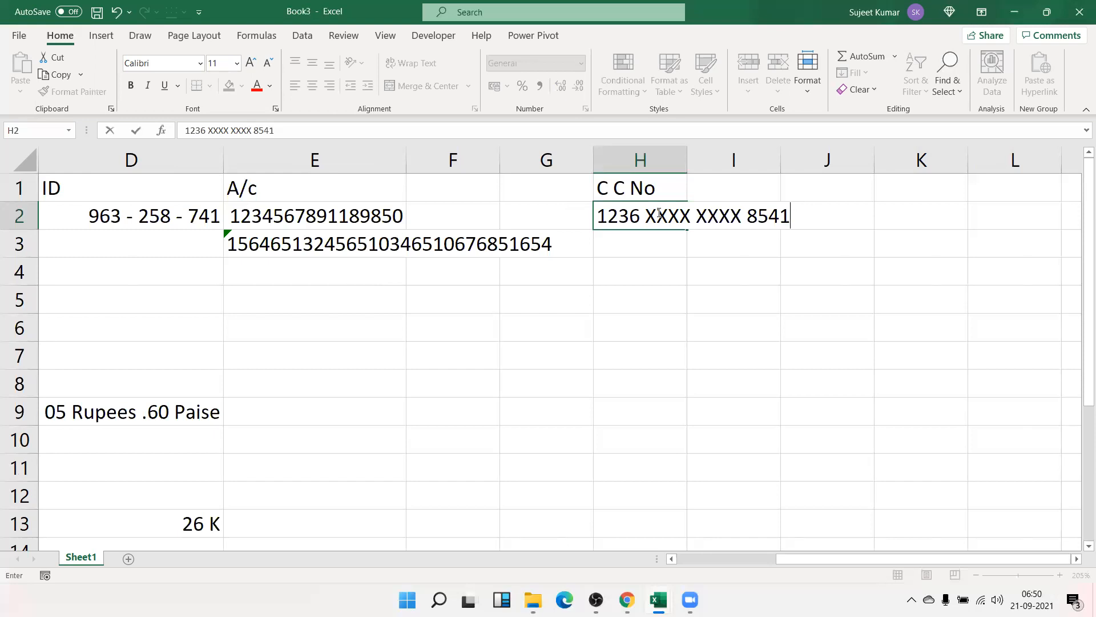
key("Return")
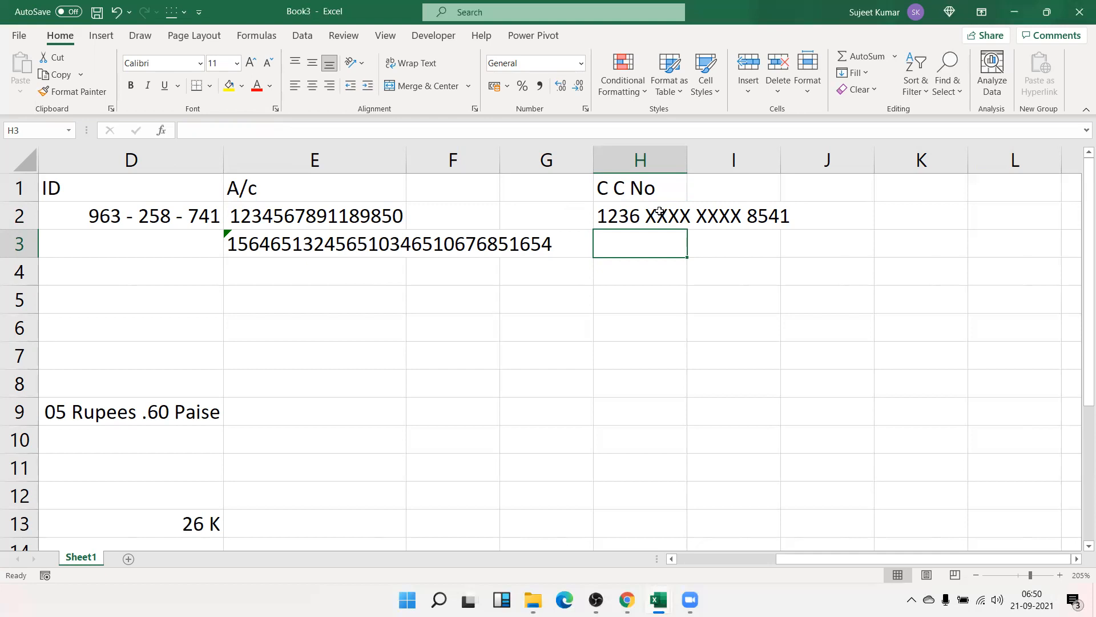
- Enter the eight-digit sample number in H3
type("89653698")
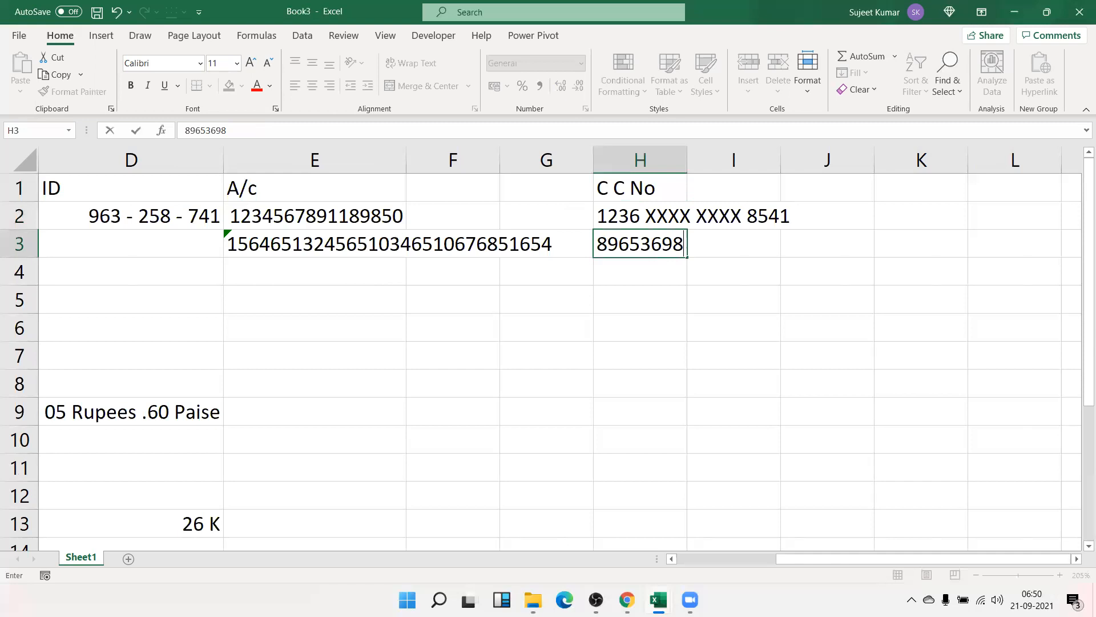
key("Return")
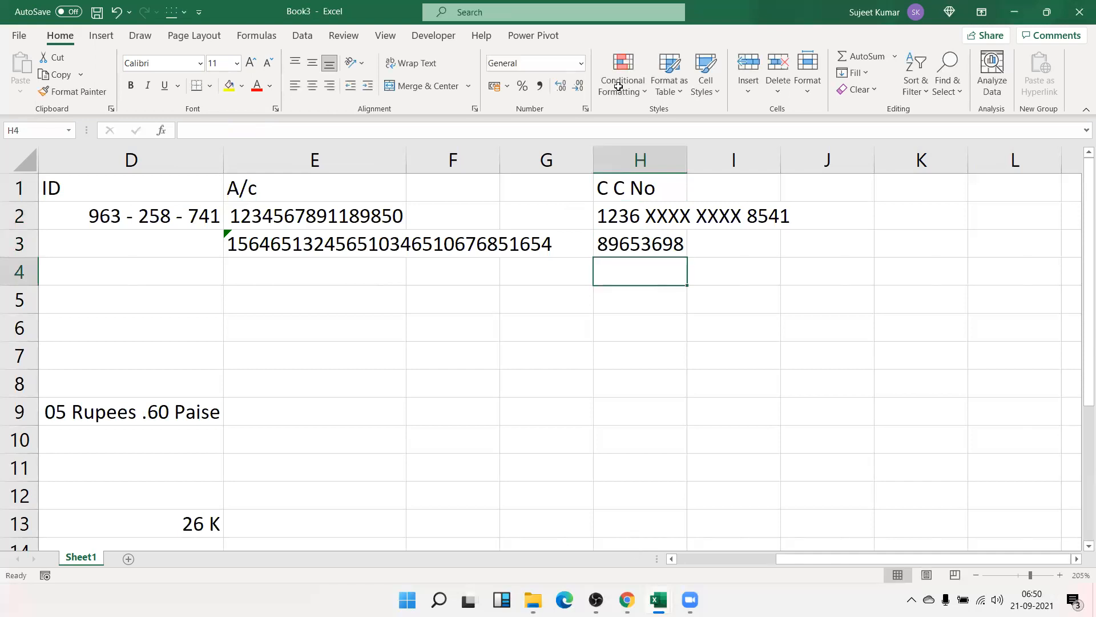
key("alt+Tab")
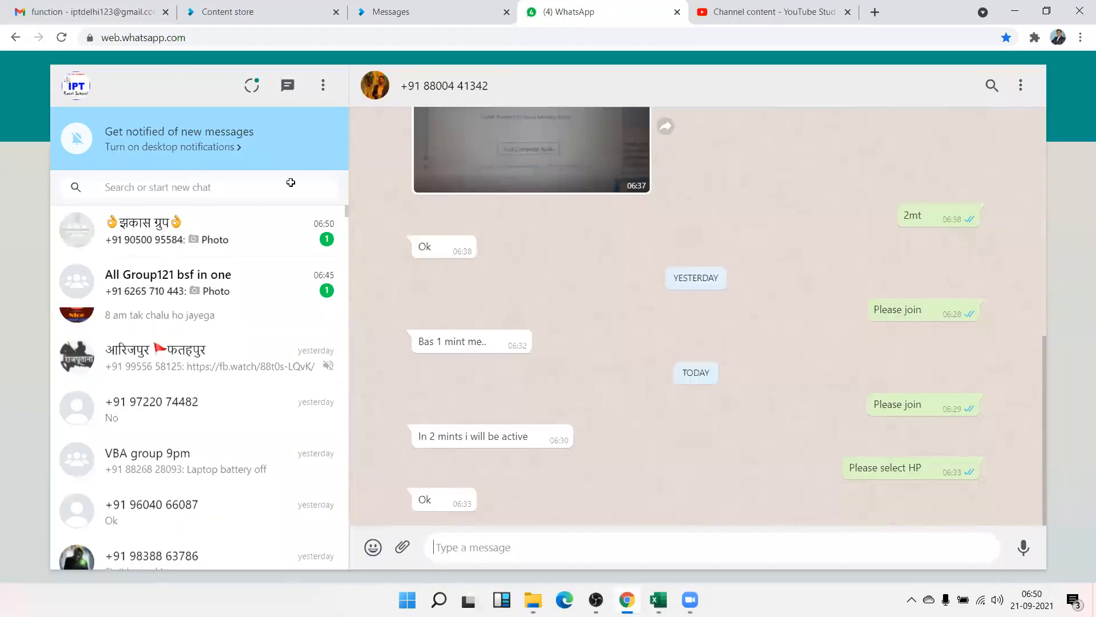
key("alt+Tab")
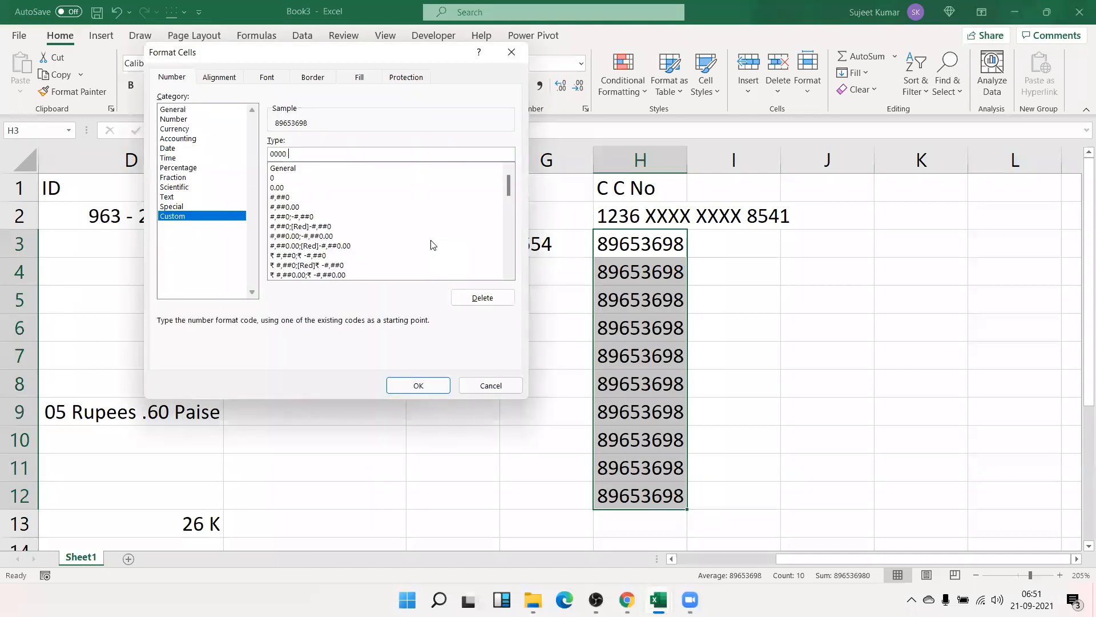
- Complete the custom code 0000 "XXXX XXXX "0000 so column H shows masked card numbers
type("XXXX XXXX \"")
type("0000")
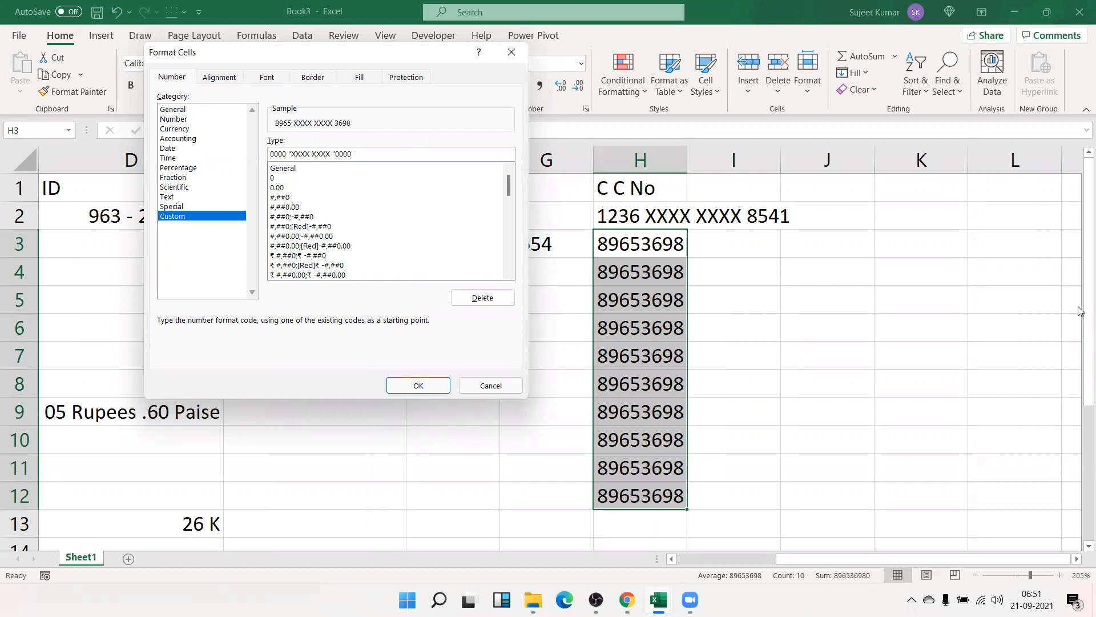
key("Return")
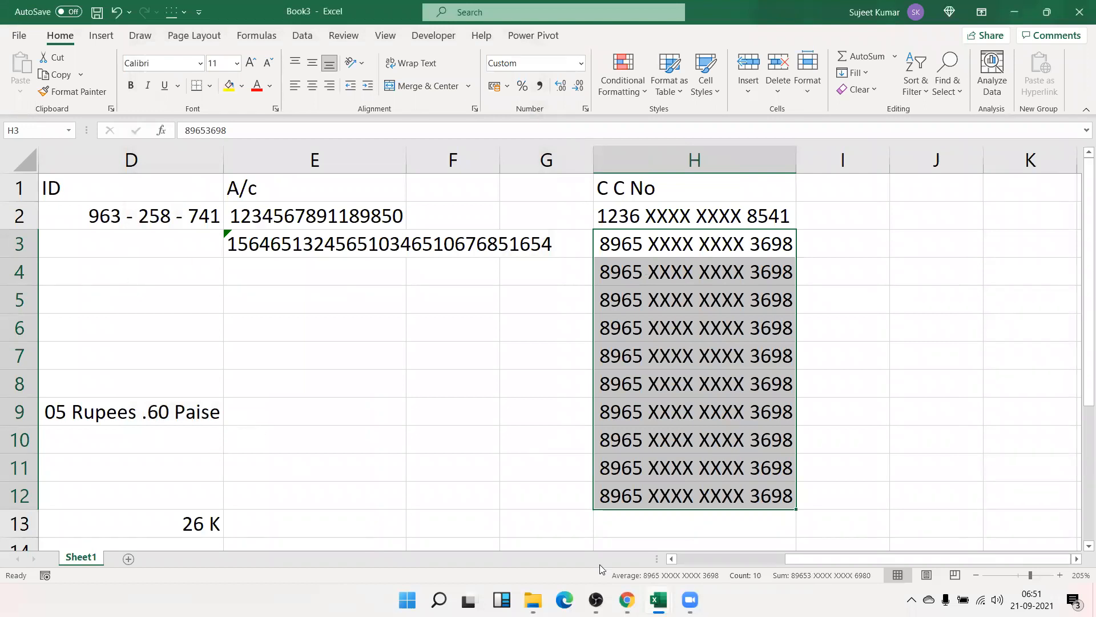
scroll(429, 463, "down", 1)
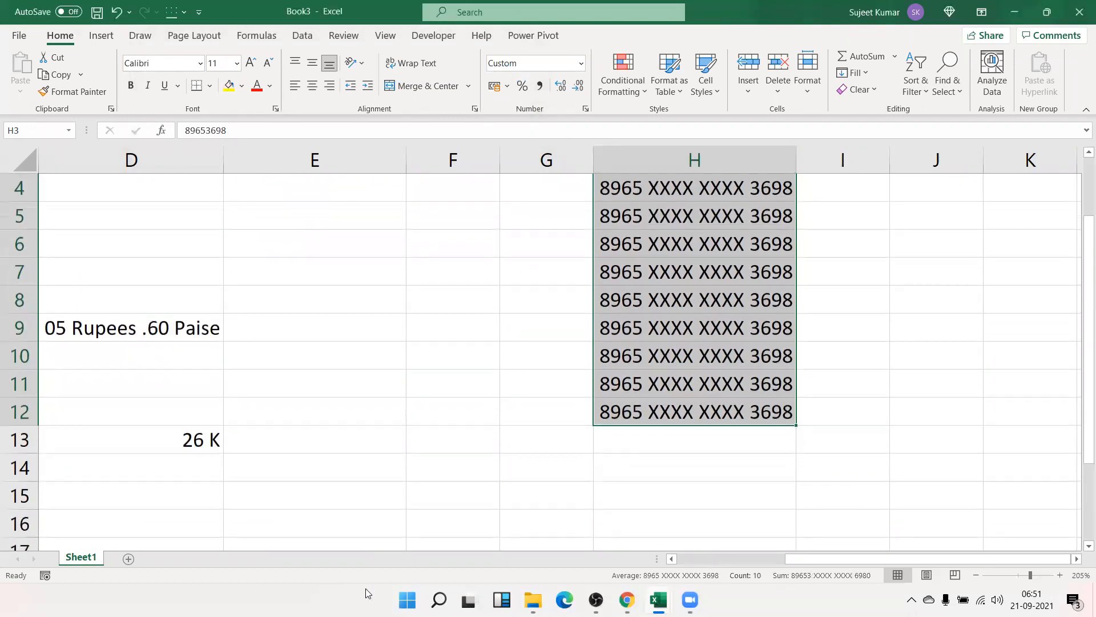
scroll(366, 588, "left", 3)
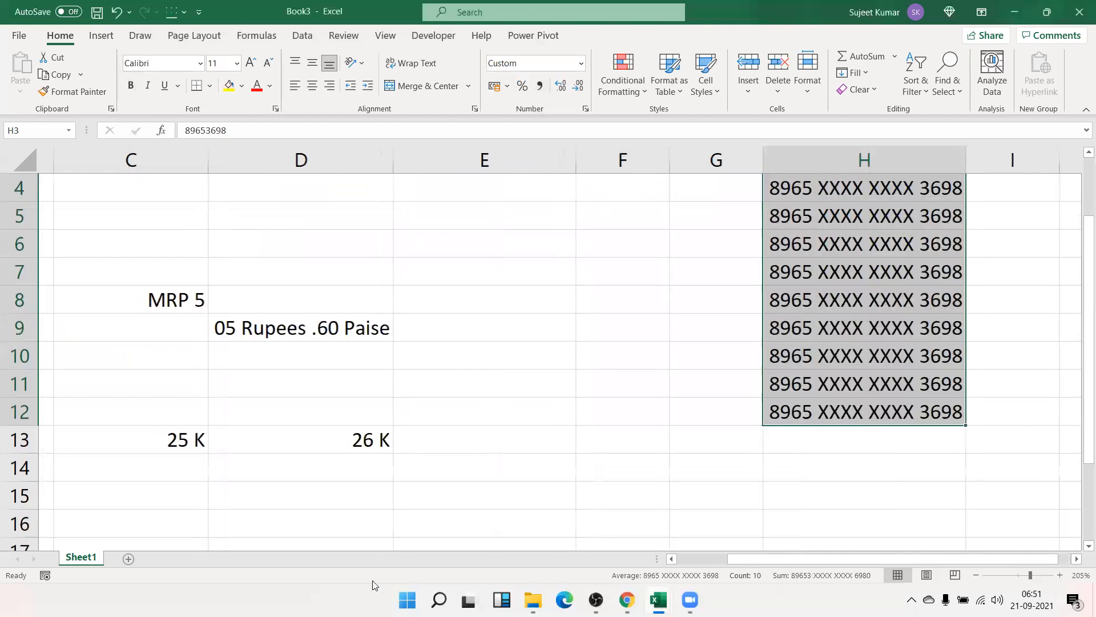
scroll(372, 580, "left", 2)
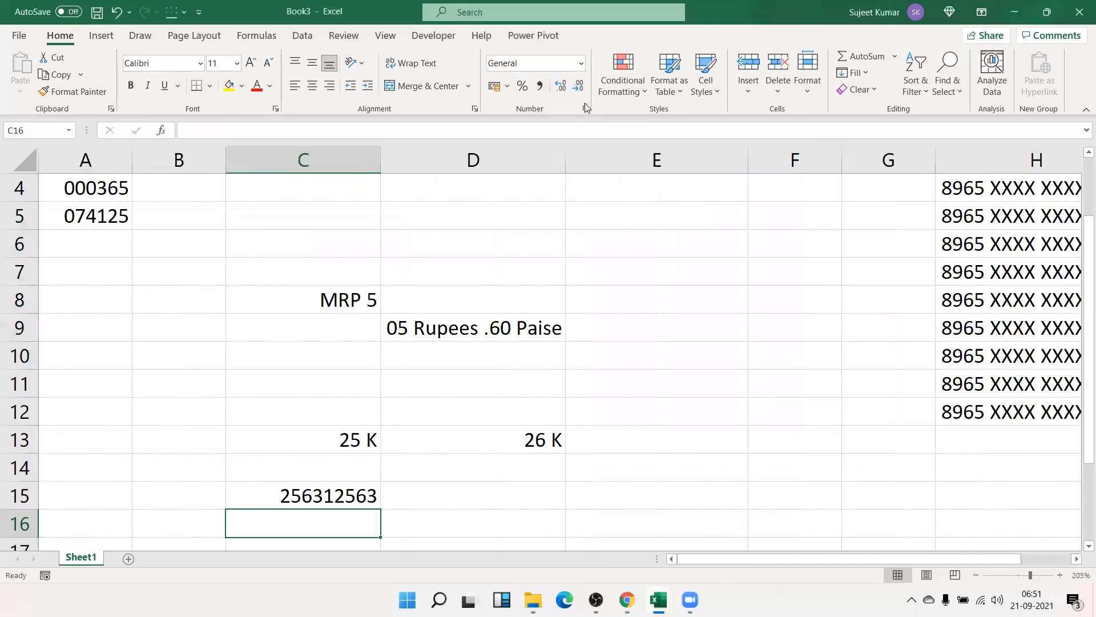
key("Up")
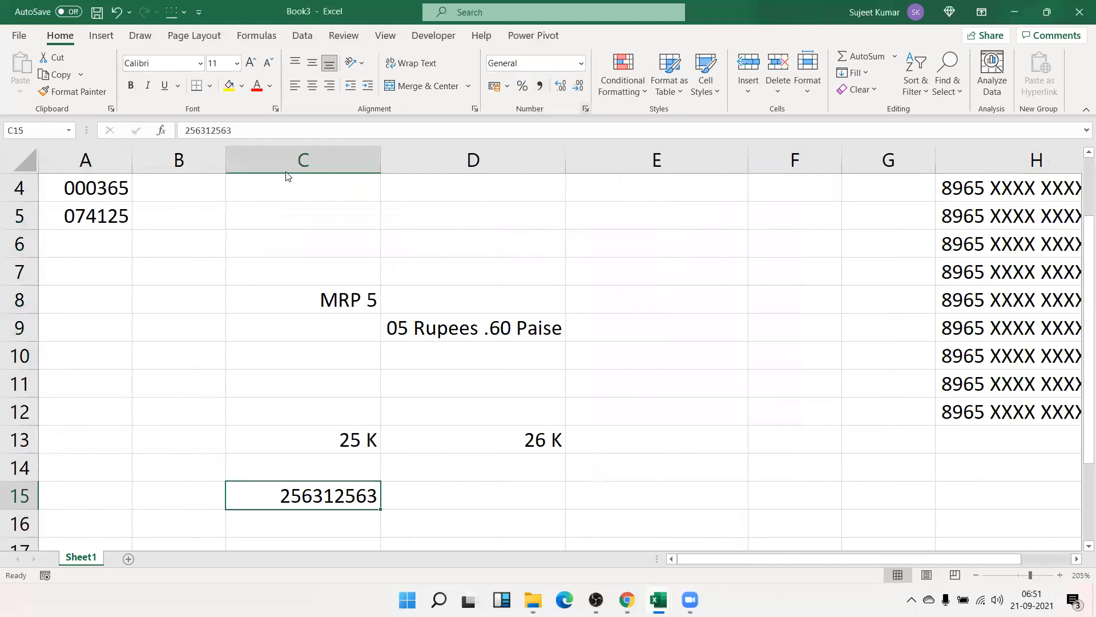
- Apply the custom code 0.00,, to C15 so 256312563 displays as 256.31
key("ctrl+1")
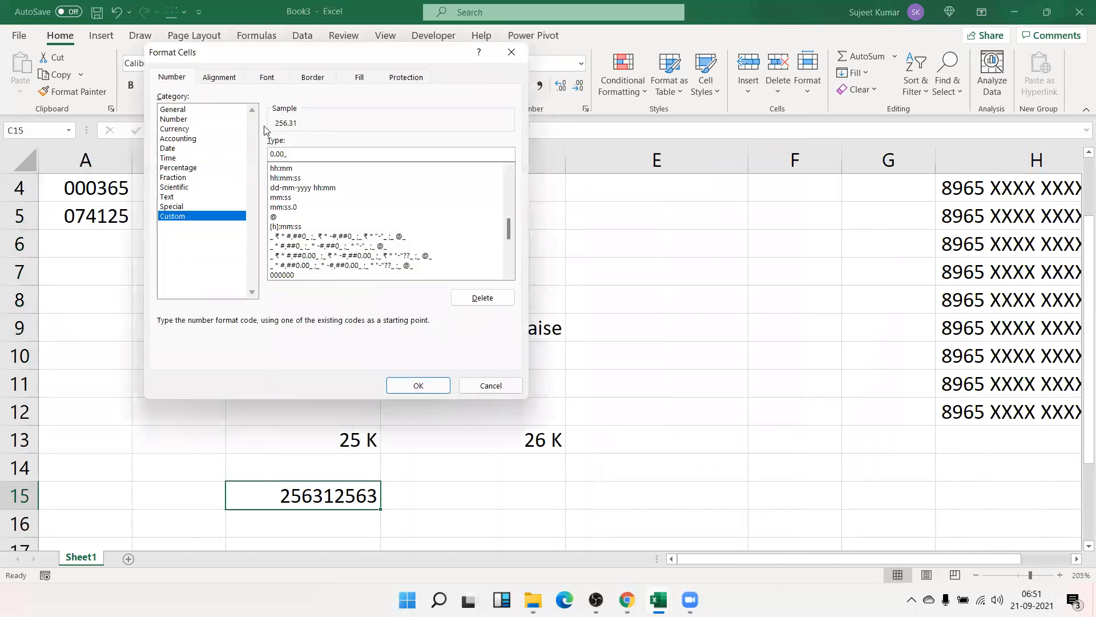
type(",,")
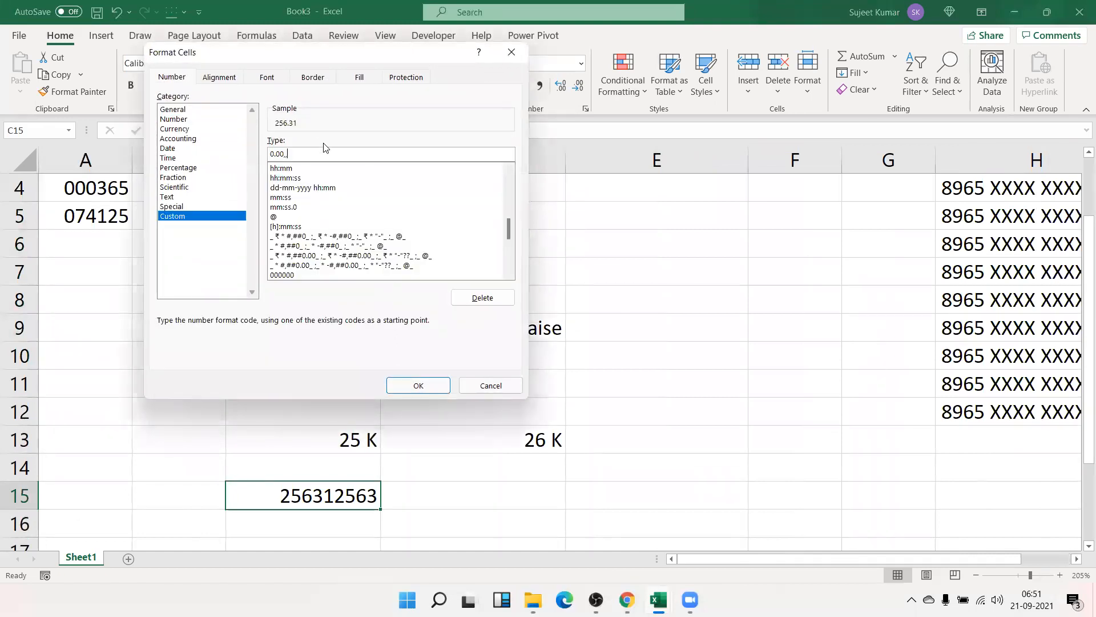
left_click(435, 388)
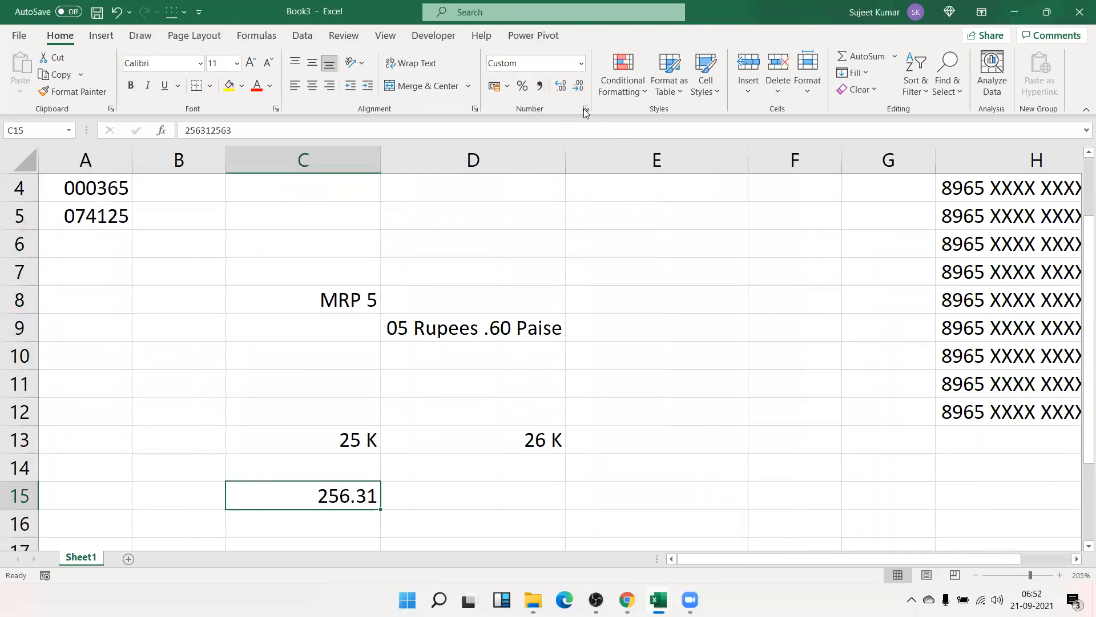
key("ctrl+1")
type("#,,")
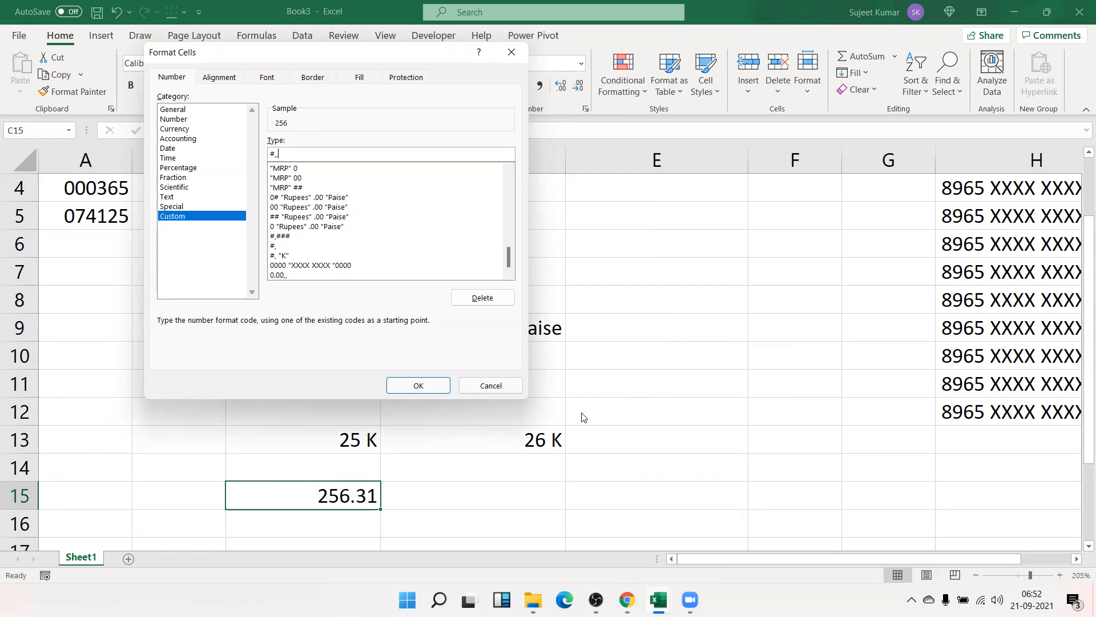
type(",")
key("BackSpace")
key("BackSpace")
key("BackSpace")
key("BackSpace")
type("0.00")
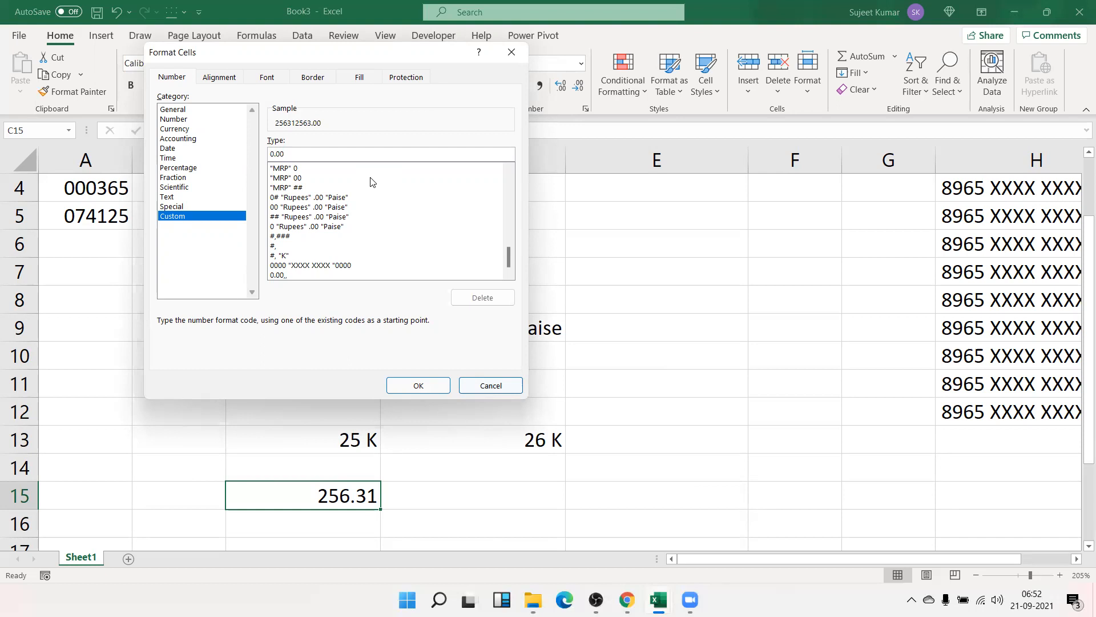
type(",,")
key("Return")
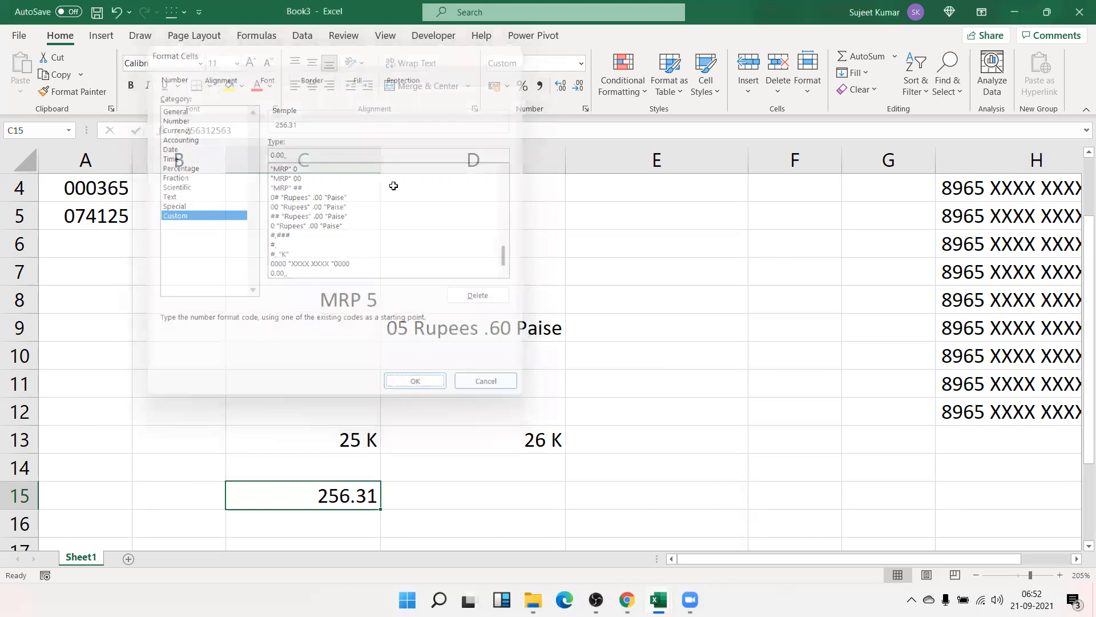
scroll(212, 236, "down", 1)
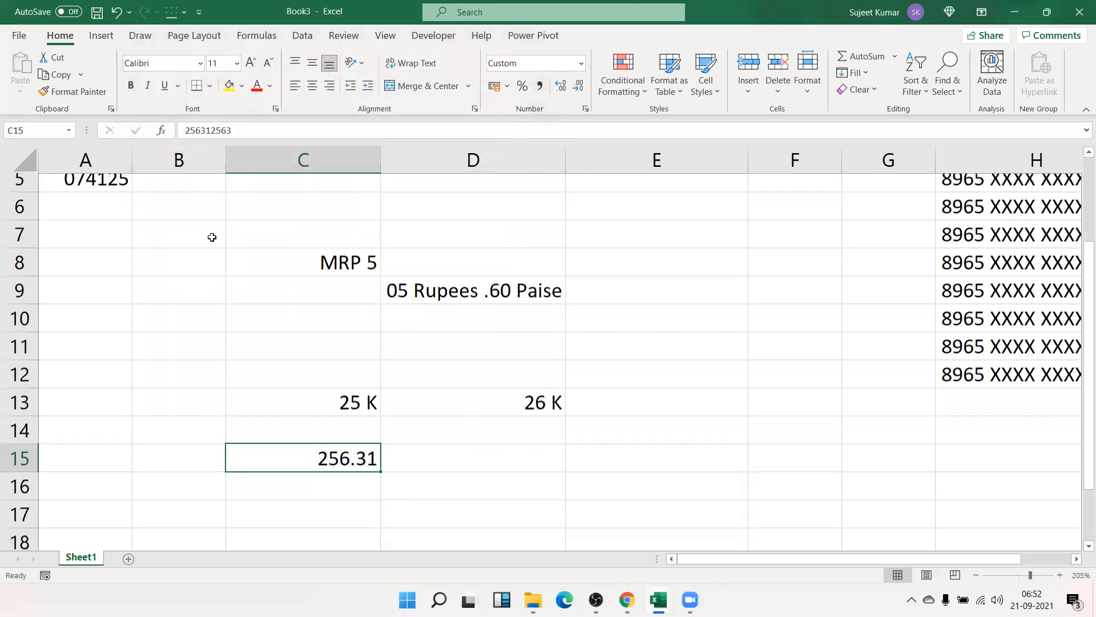
scroll(245, 252, "down", 4)
left_click(222, 247)
- Insert today's date 21-09-2021 in B18 and open its dd-mm-yyyy Custom code for editing
key("ctrl+semicolon")
key("Return")
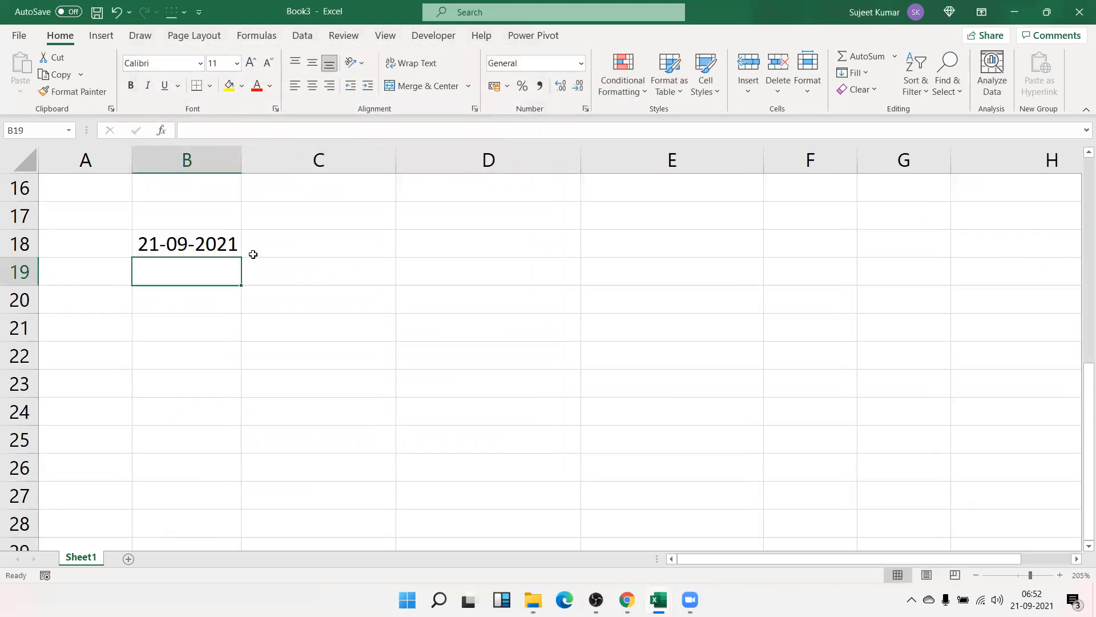
left_click(220, 245)
left_click(585, 110)
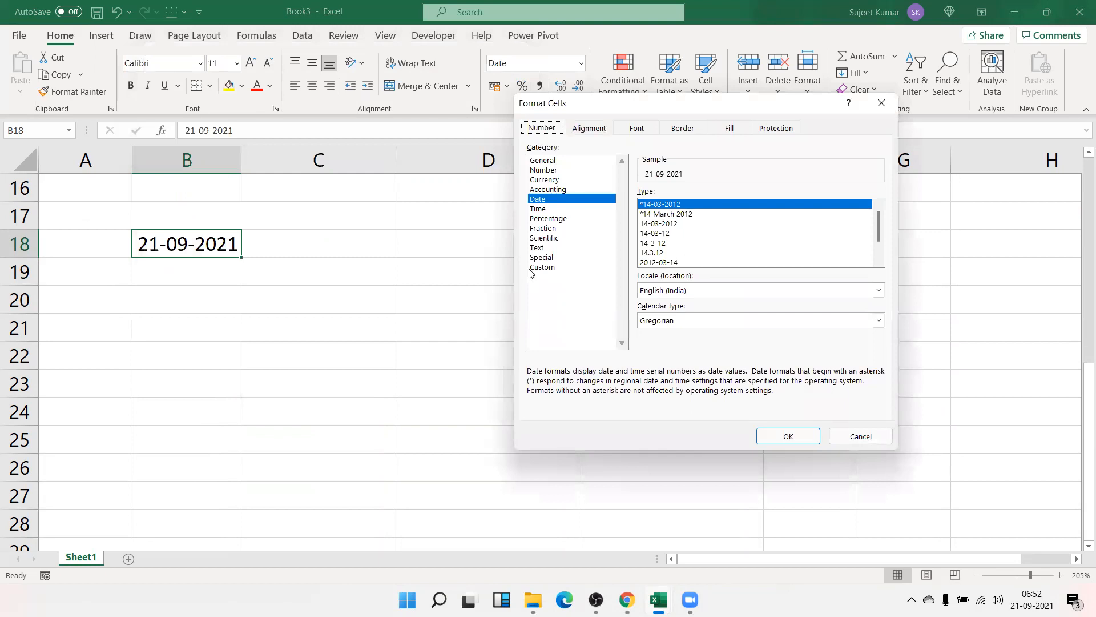
left_click(541, 268)
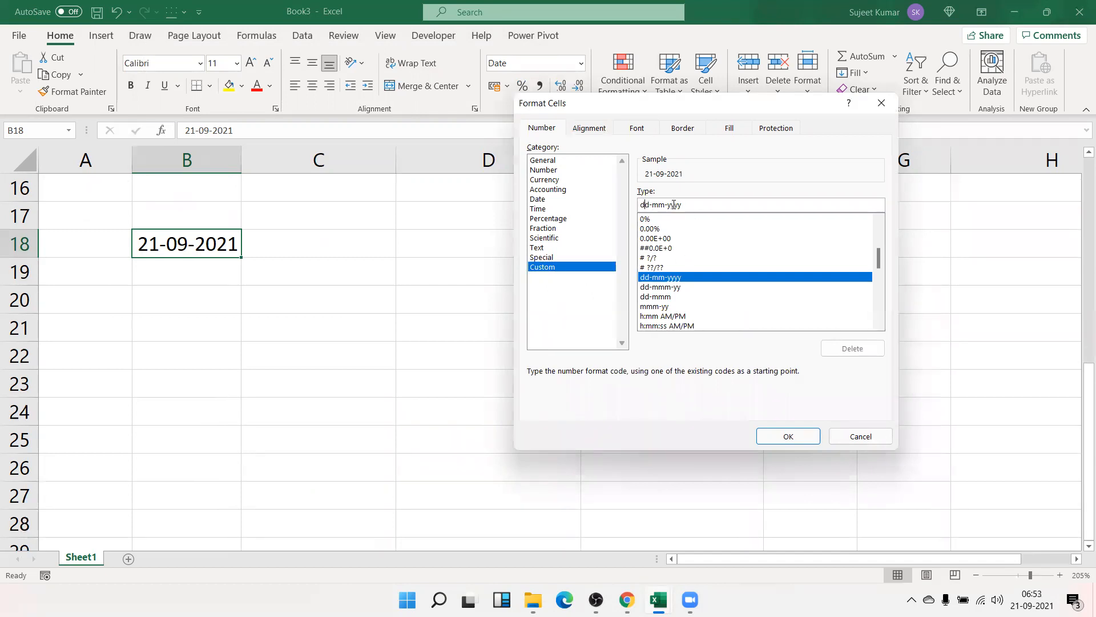
left_click_drag(599, 203, 597, 203)
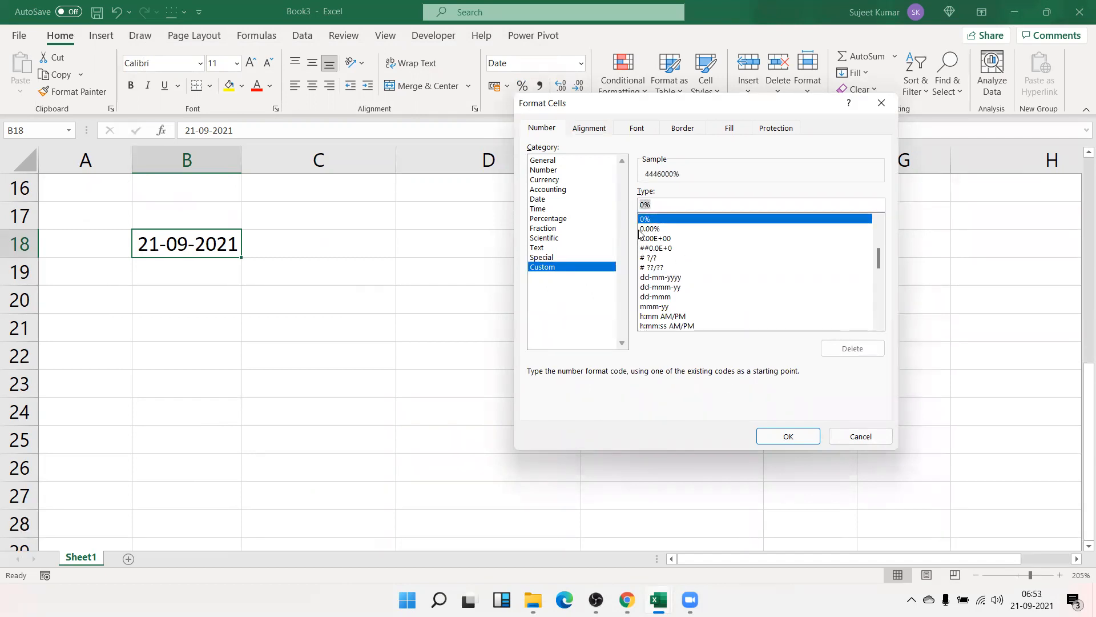
- Apply the custom code dddd mmmm-dd yyyy so B18 shows Tuesday September-21 2021
type("d")
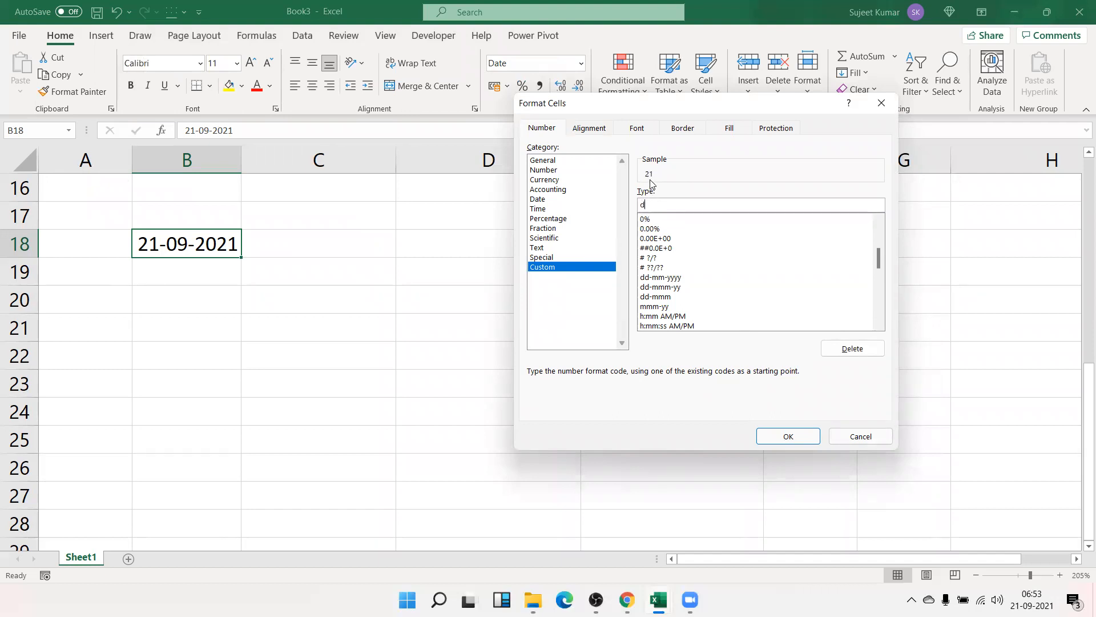
type("d")
type("d")
type("d")
type("mmmm yy")
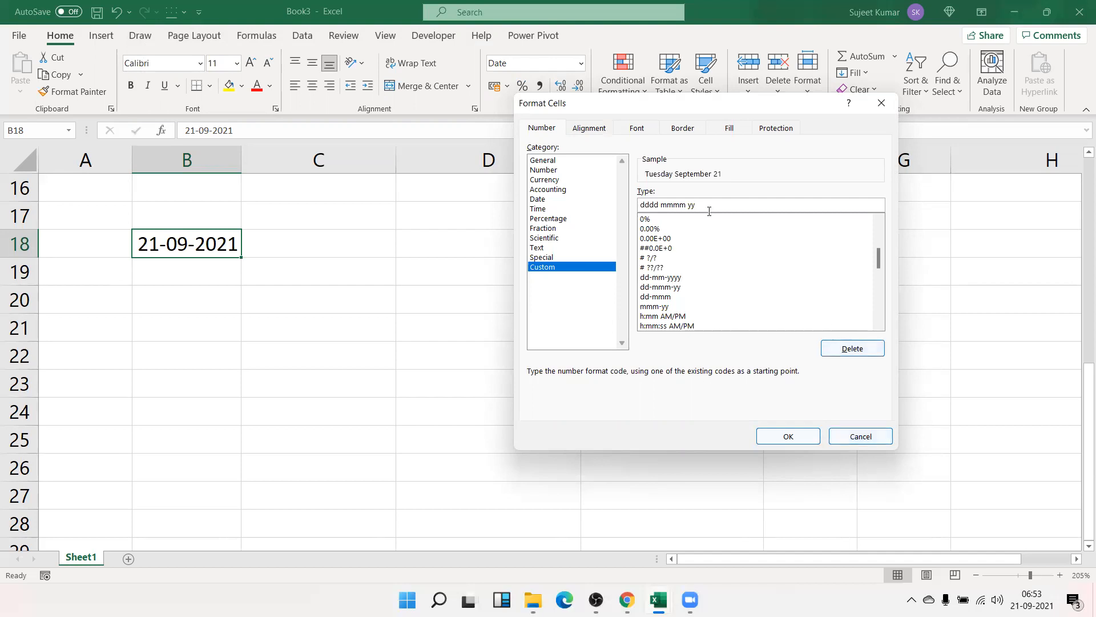
left_click(686, 204)
type("-dd")
left_click(734, 206)
type("yy")
left_click(773, 437)
left_click(250, 293)
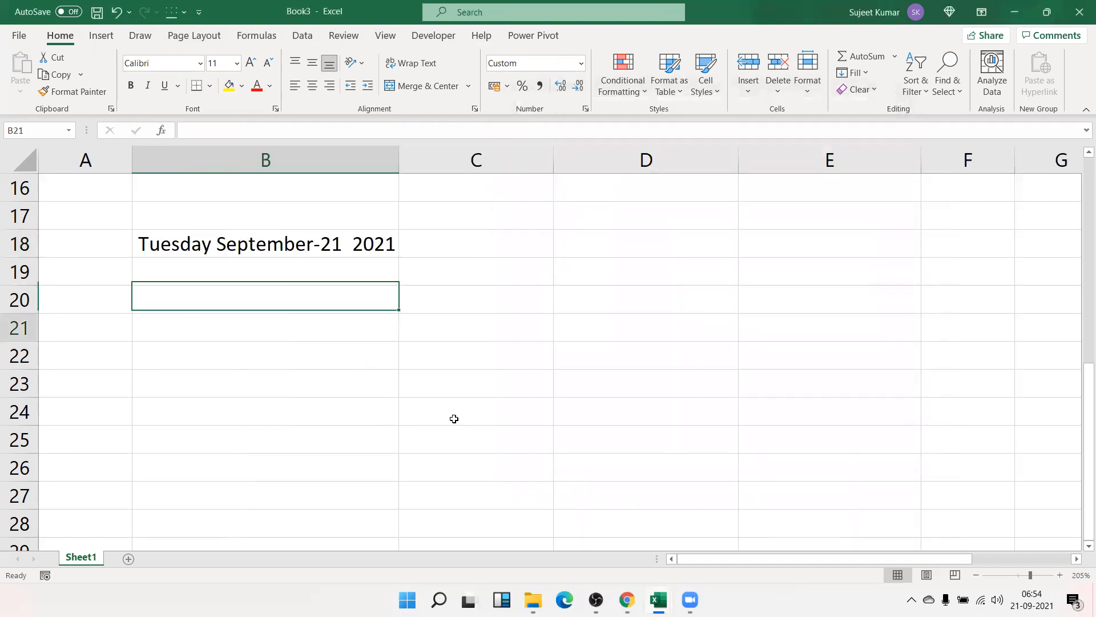
- Insert today's date into B21 with Ctrl+; and preview its Custom format codes
key("ctrl+semicolon")
key("Return")
key("Up")
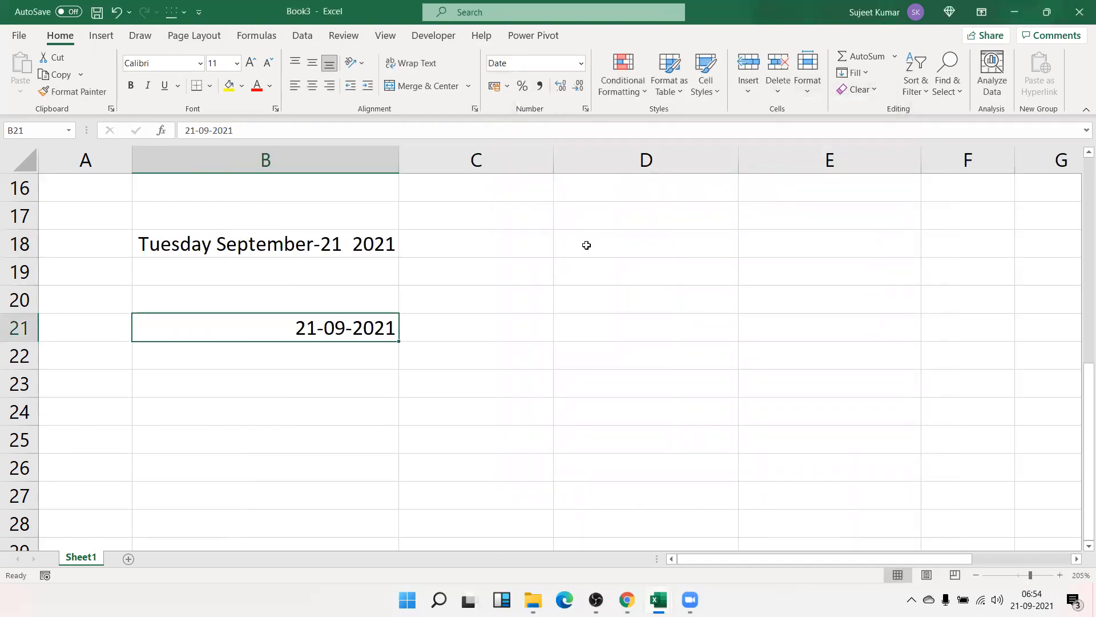
left_click(585, 112)
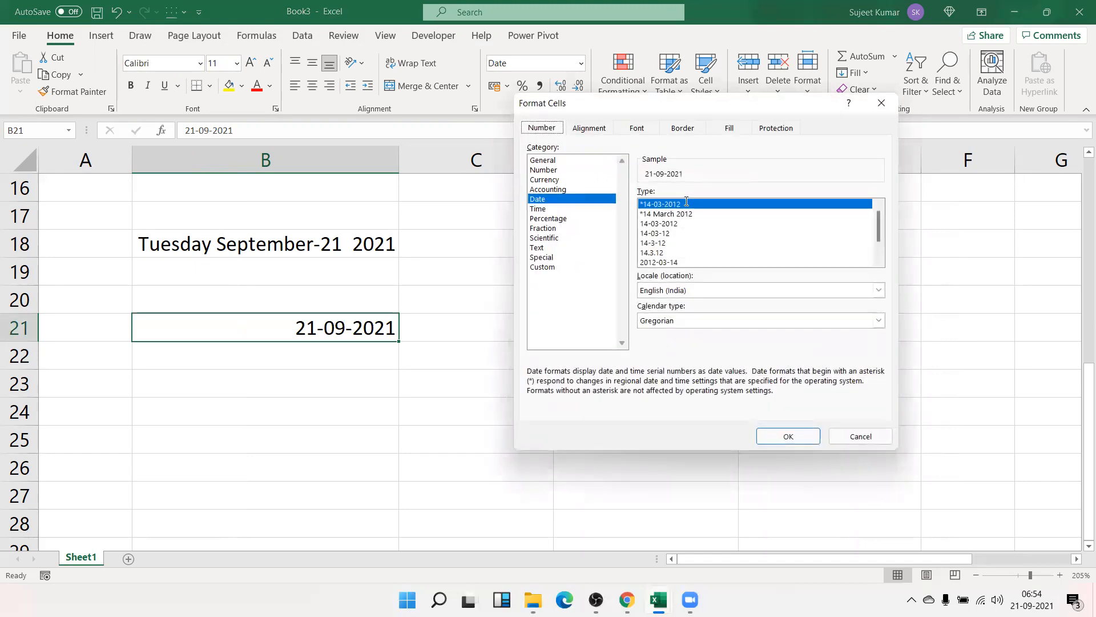
left_click(550, 266)
key("Escape")
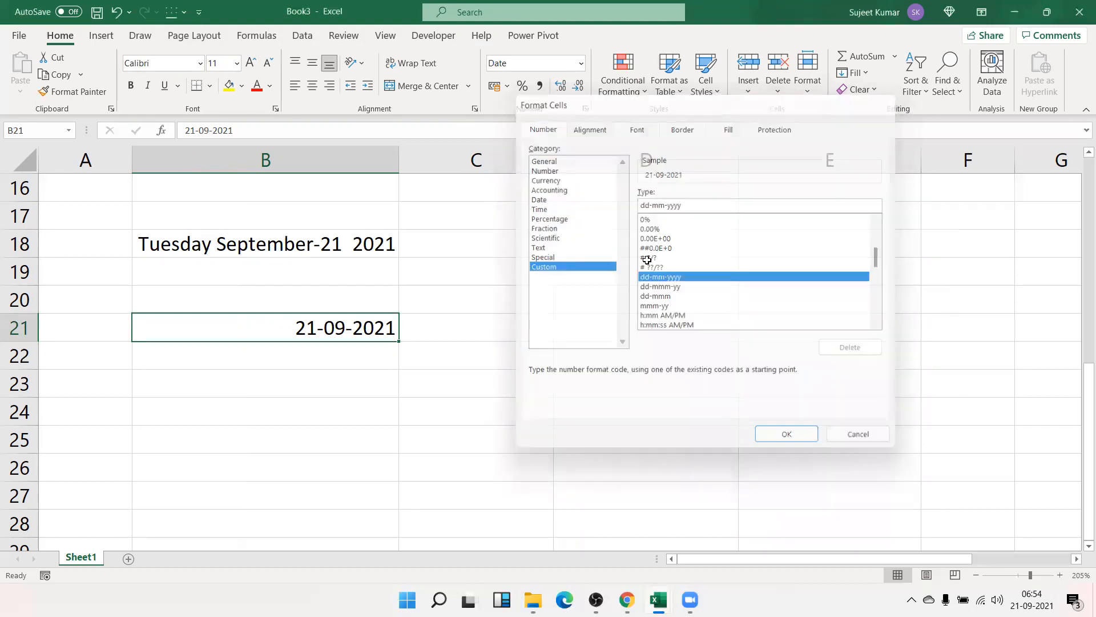
- Enter the current time in B21 and extend its custom format to hh:mm:ss AM/PM
key("ctrl+shift+semicolon")
key("Return")
key("Up")
left_click(587, 109)
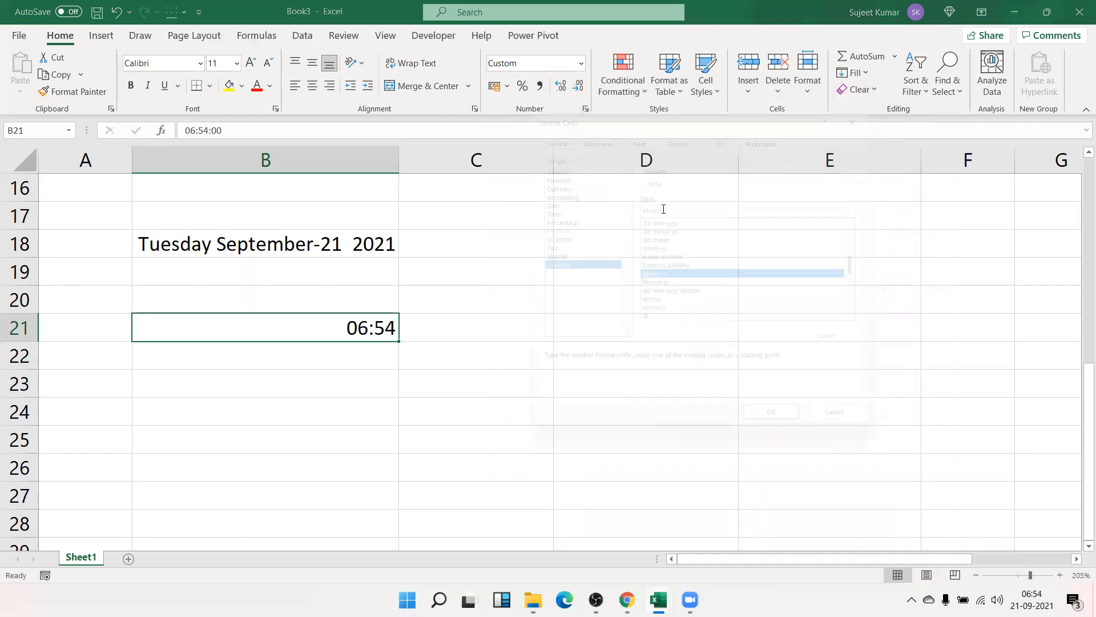
double_click(661, 203)
double_click(666, 204)
left_click(668, 204)
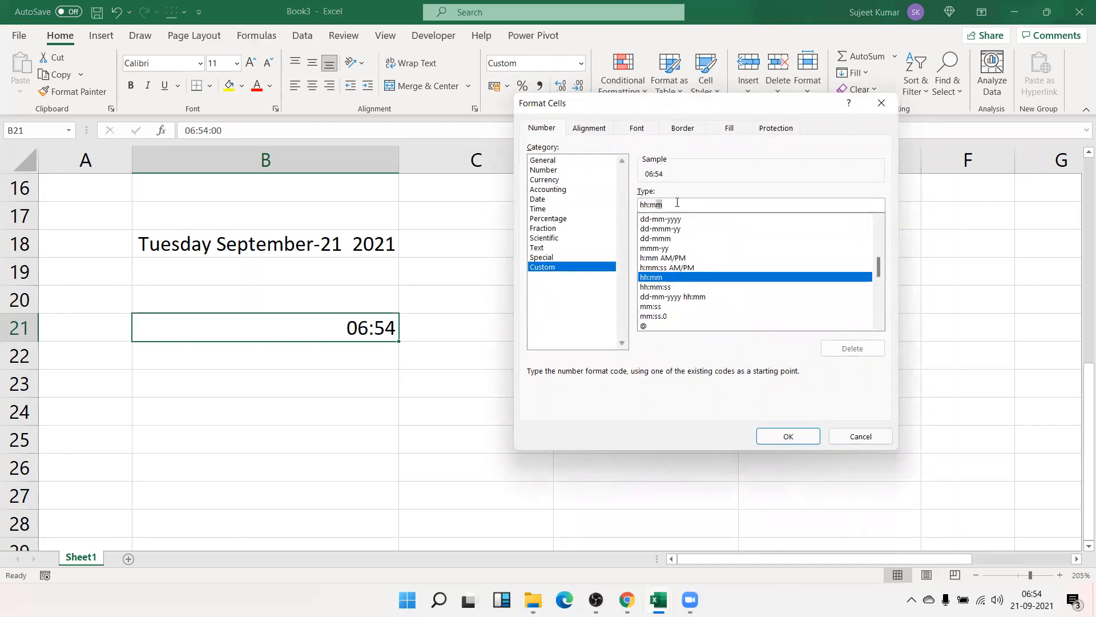
type(":ss ")
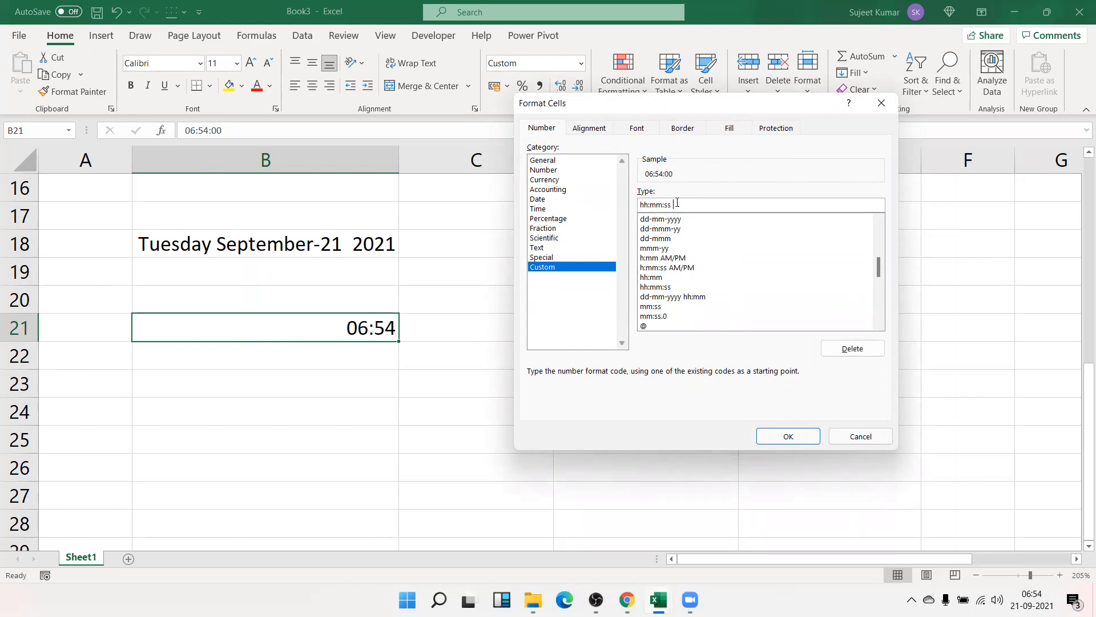
type("AM/PM")
scroll(734, 317, "up", 5)
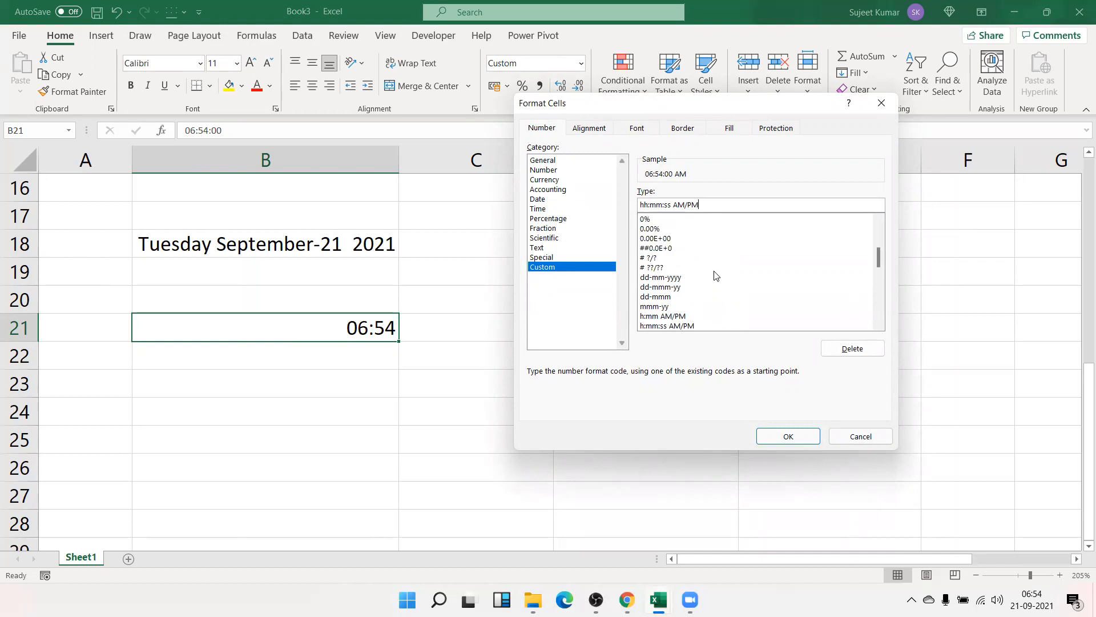
scroll(711, 274, "up", 2)
scroll(714, 283, "down", 10)
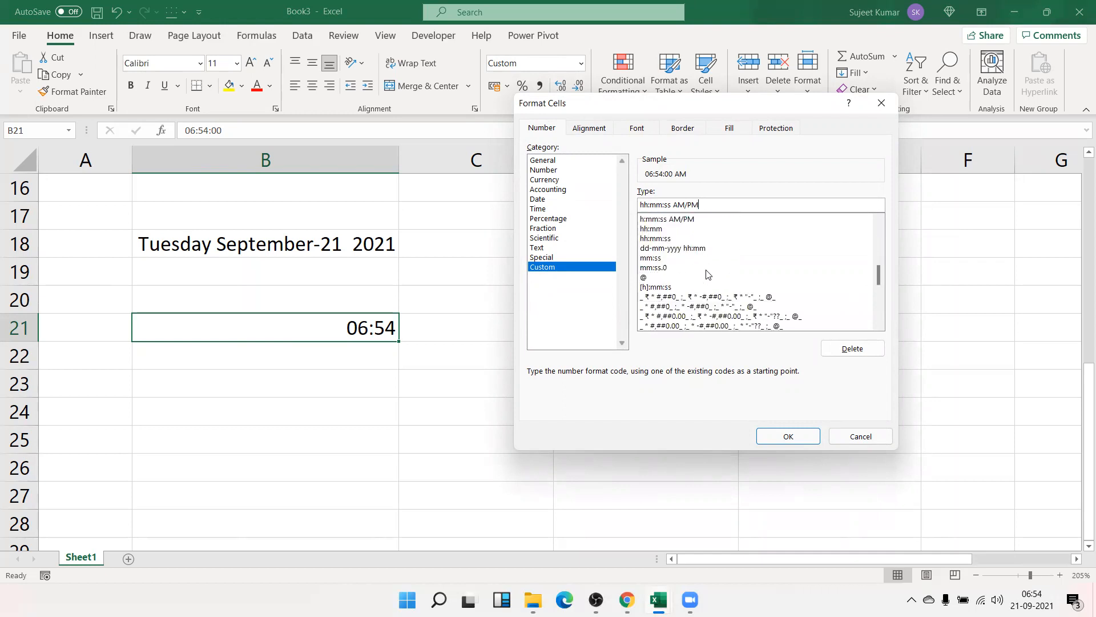
scroll(705, 282, "down", 4)
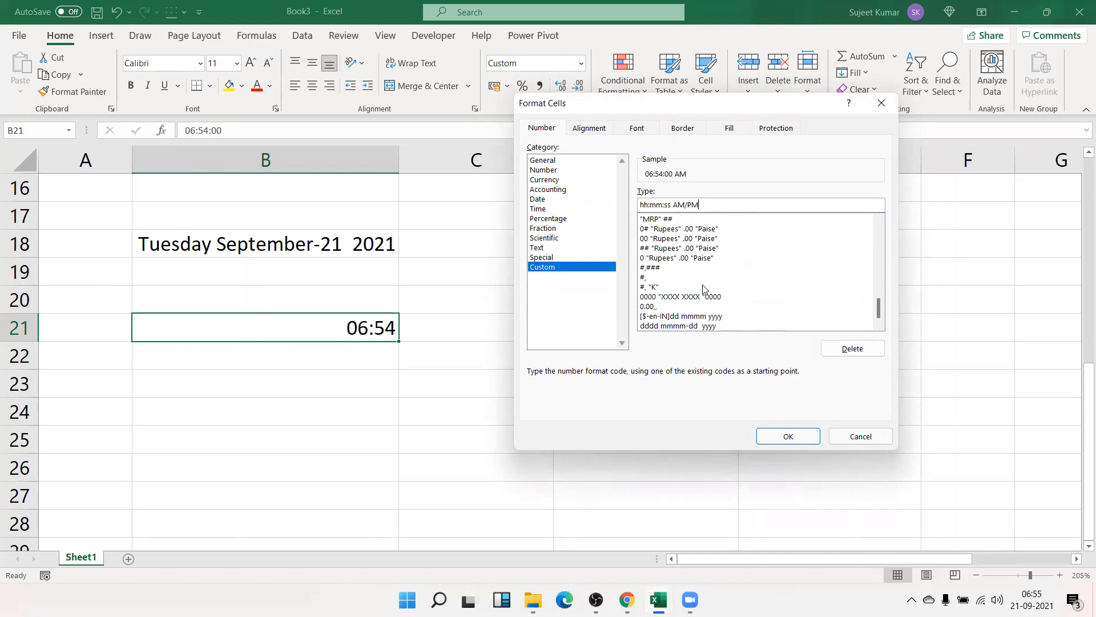
scroll(694, 309, "up", 2)
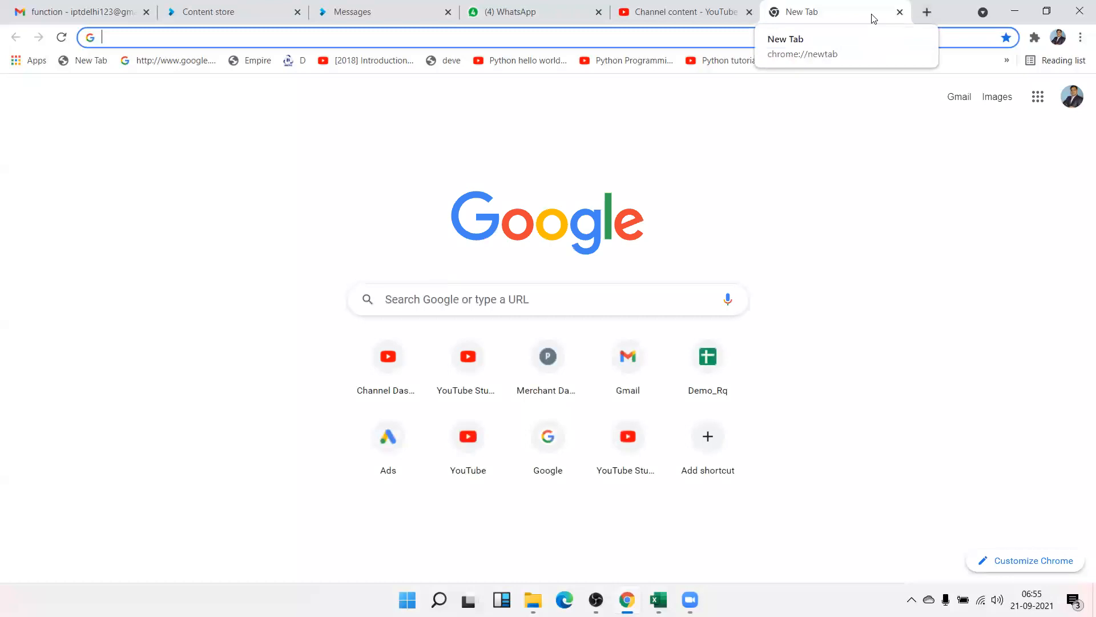
- Find the 'custom' email thread, open its support.office.com link, and show the latest message's options
type("custom")
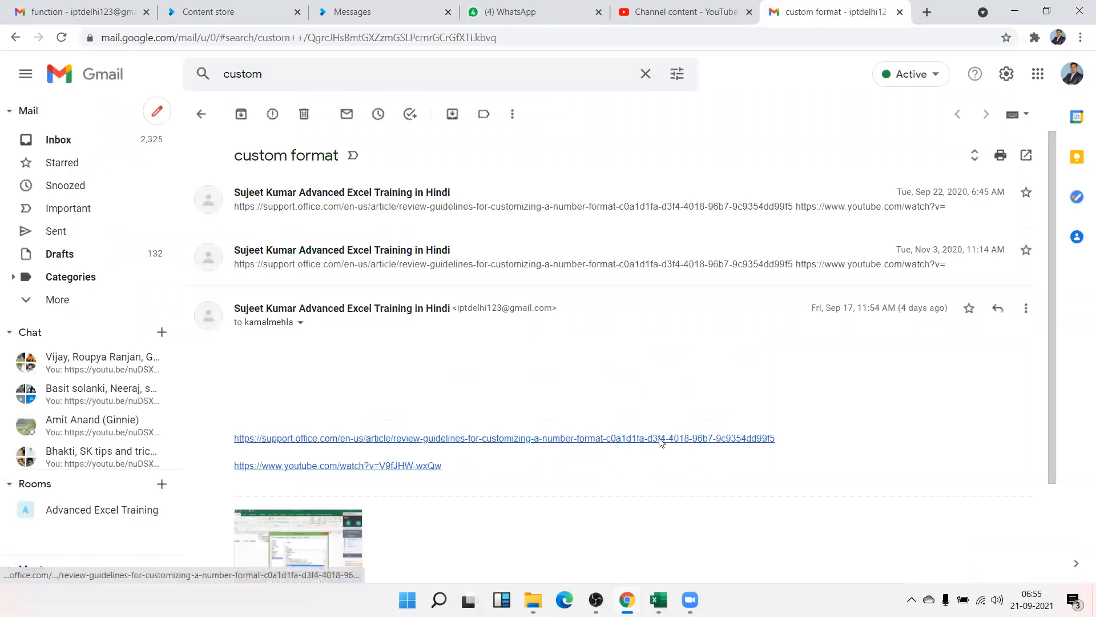
left_click(660, 439)
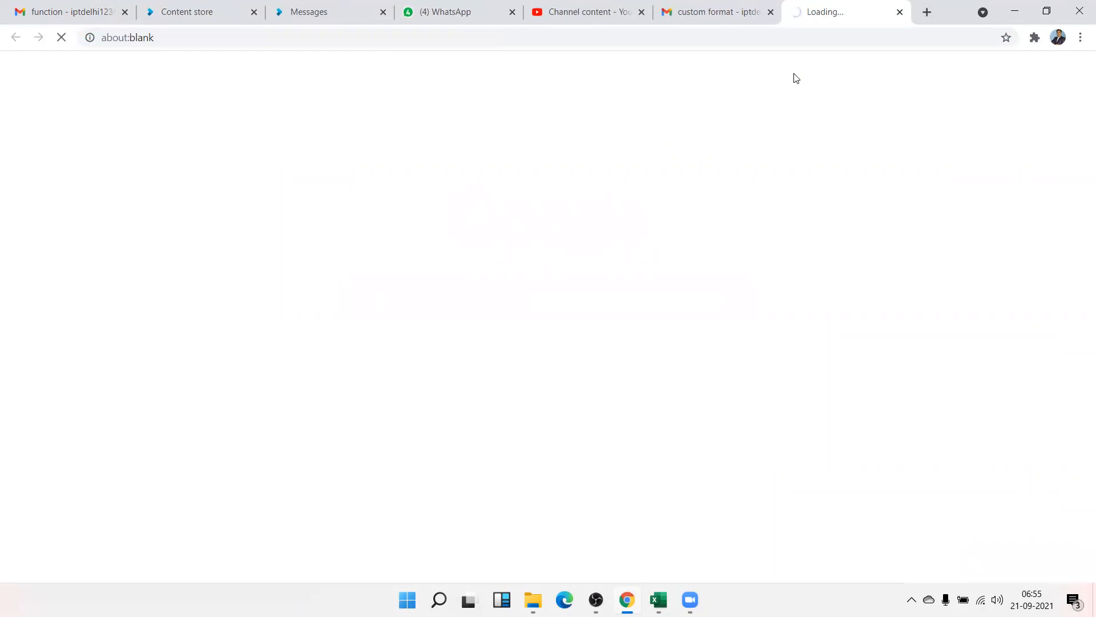
left_click(708, 15)
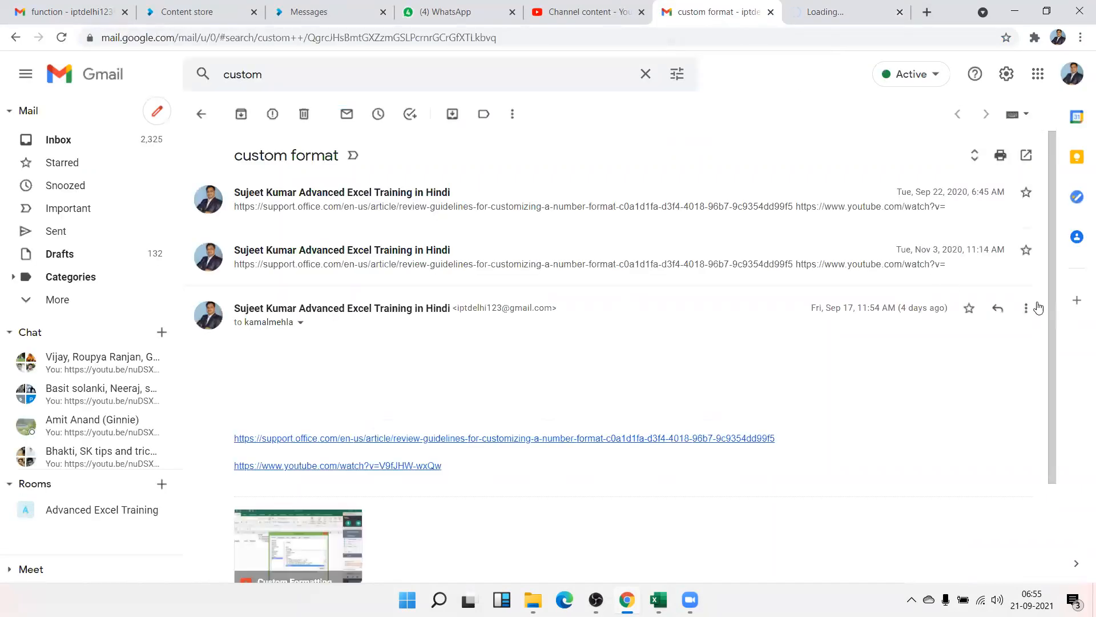
left_click(1026, 309)
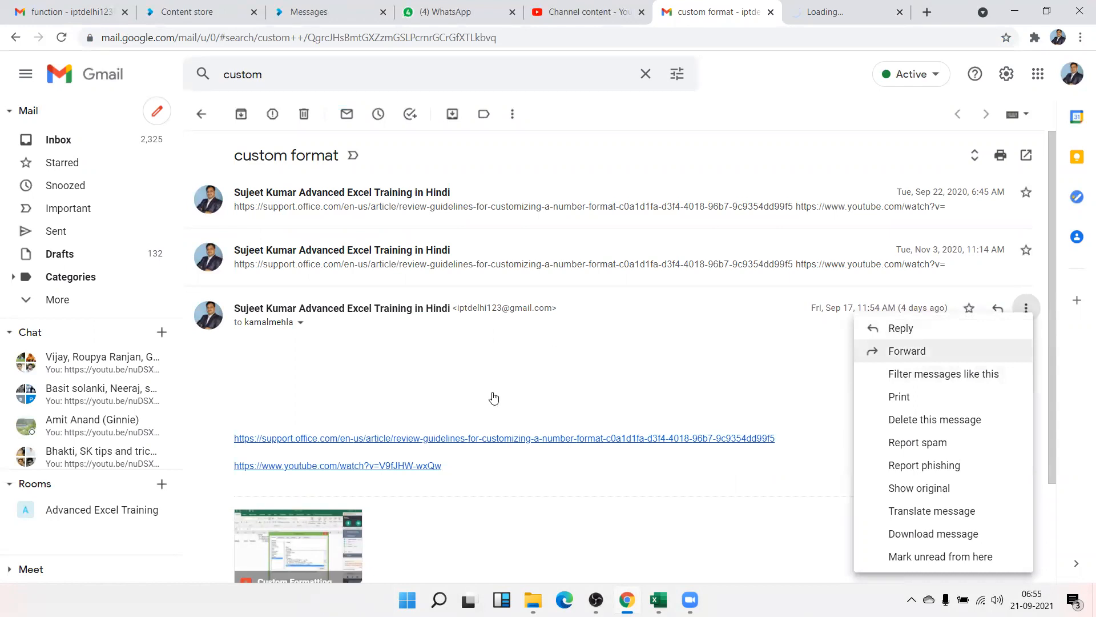
- Forward the custom format email to three recipients from the autocomplete suggestions and send it
key("Return")
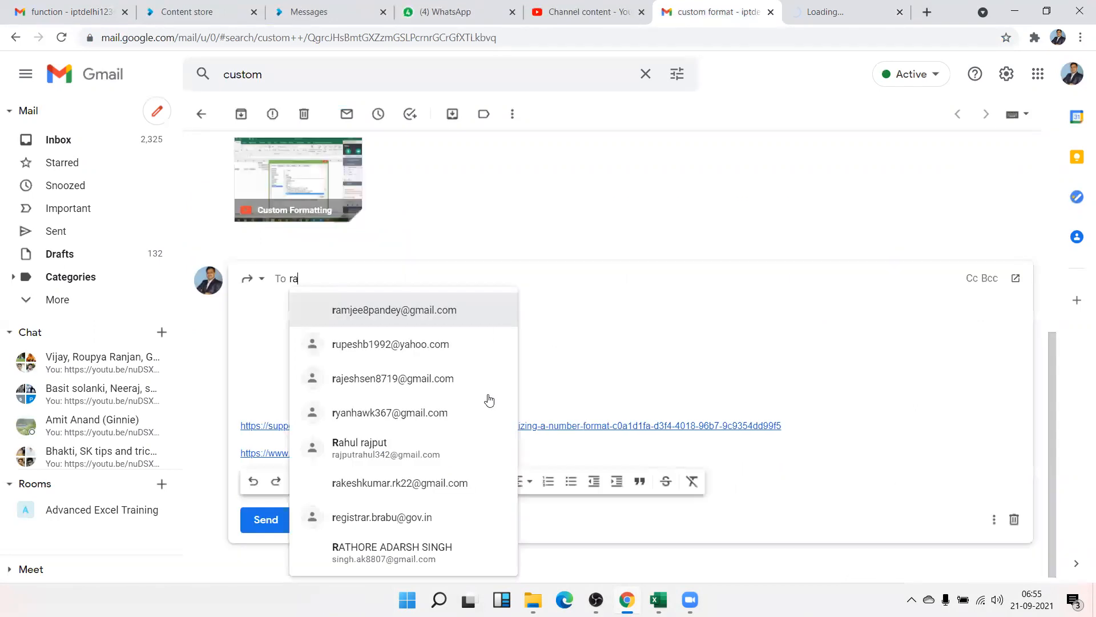
key("Return")
type("g")
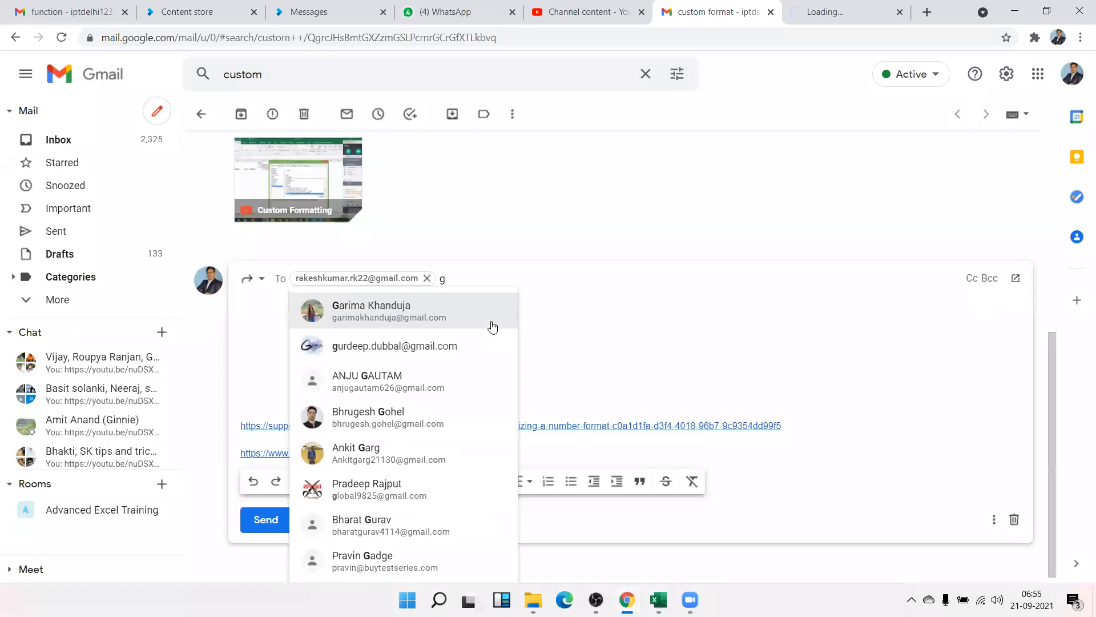
type("ur")
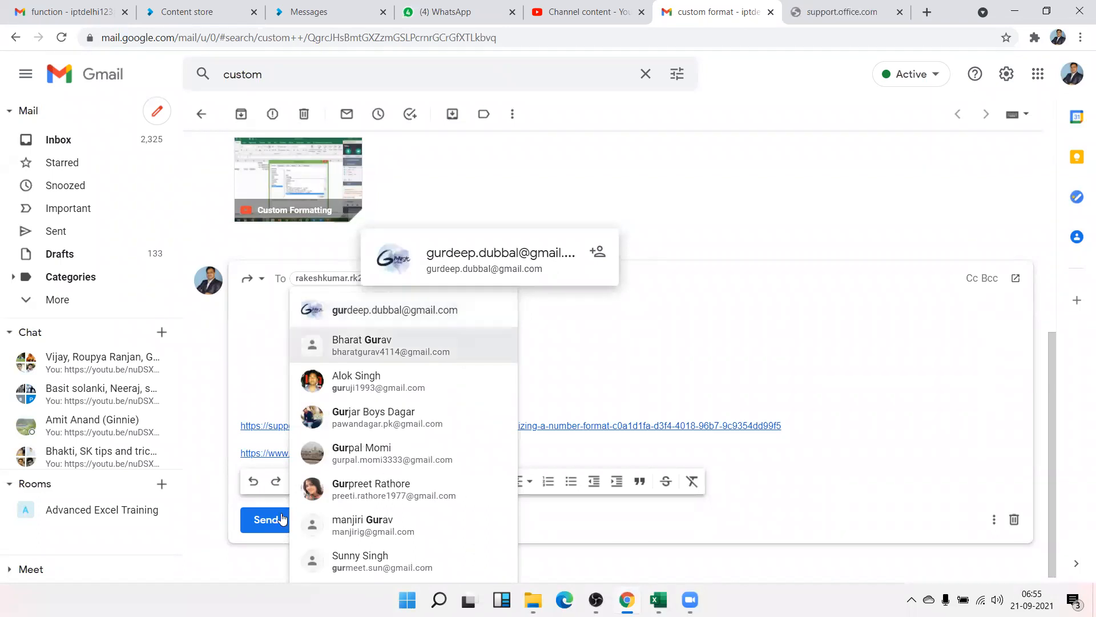
key("Return")
type("raj")
key("Return")
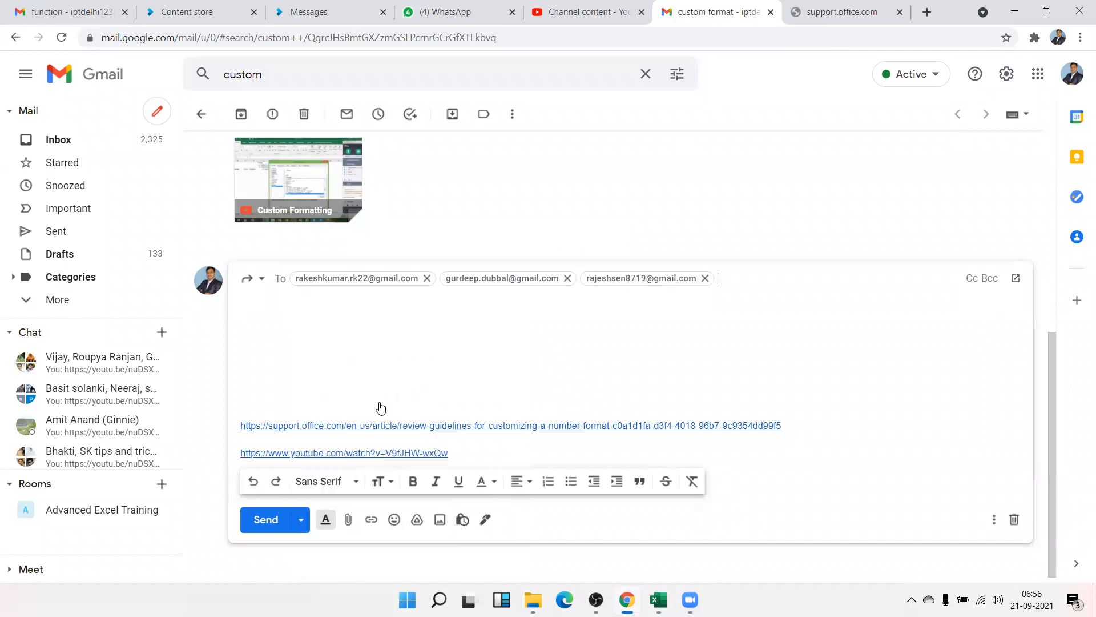
key("ctrl+Return")
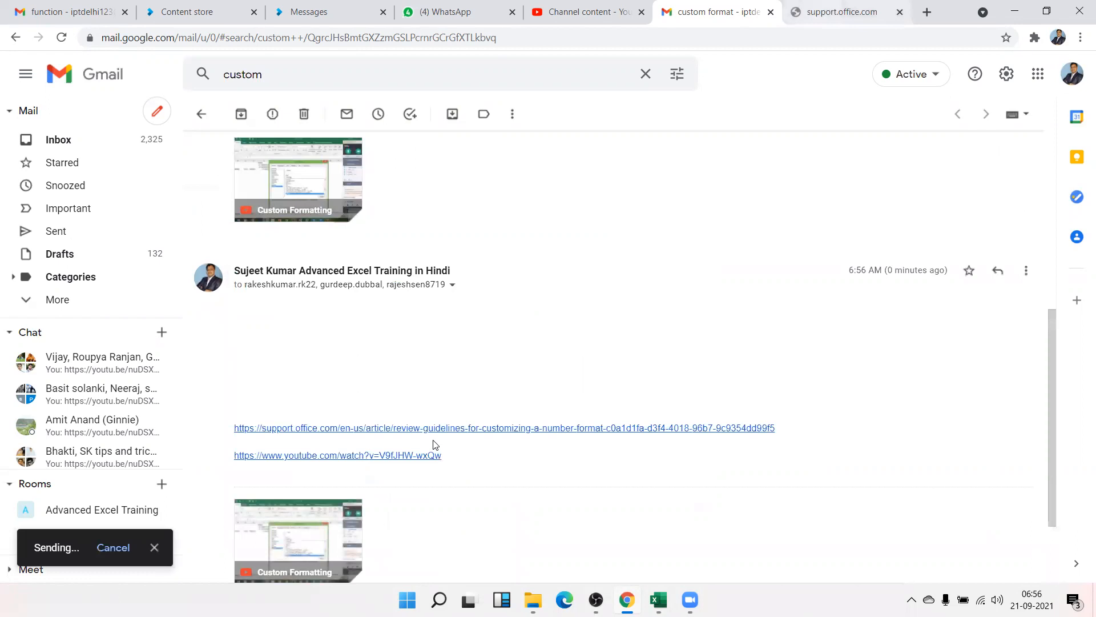
- Move to the tab loading the Microsoft number-format guidelines article
key("ctrl+Tab")
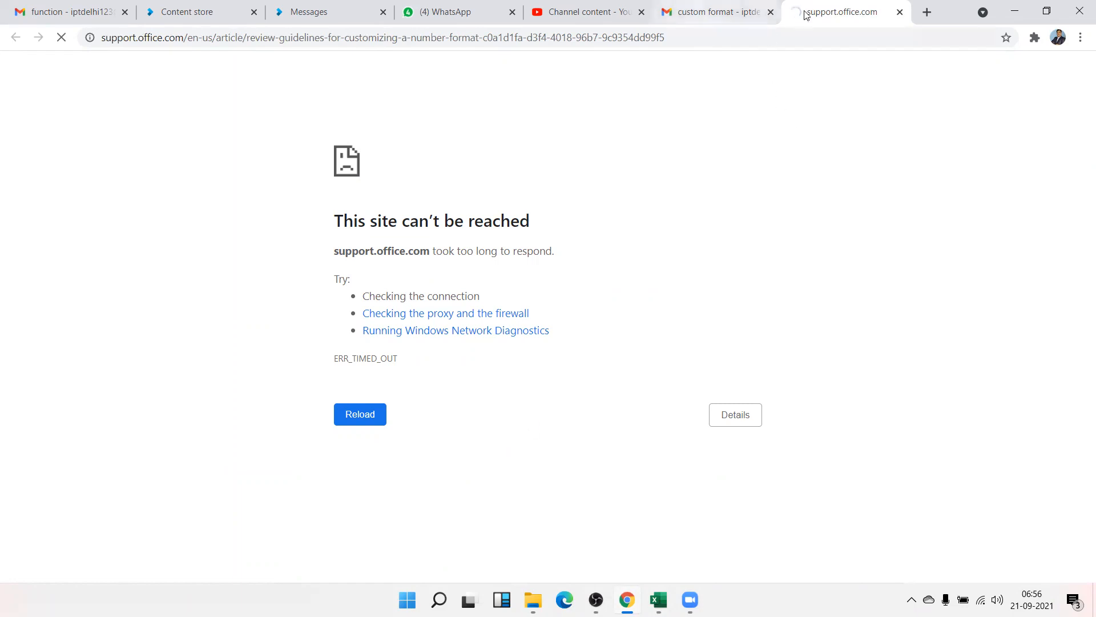
key("ctrl+shift+Tab")
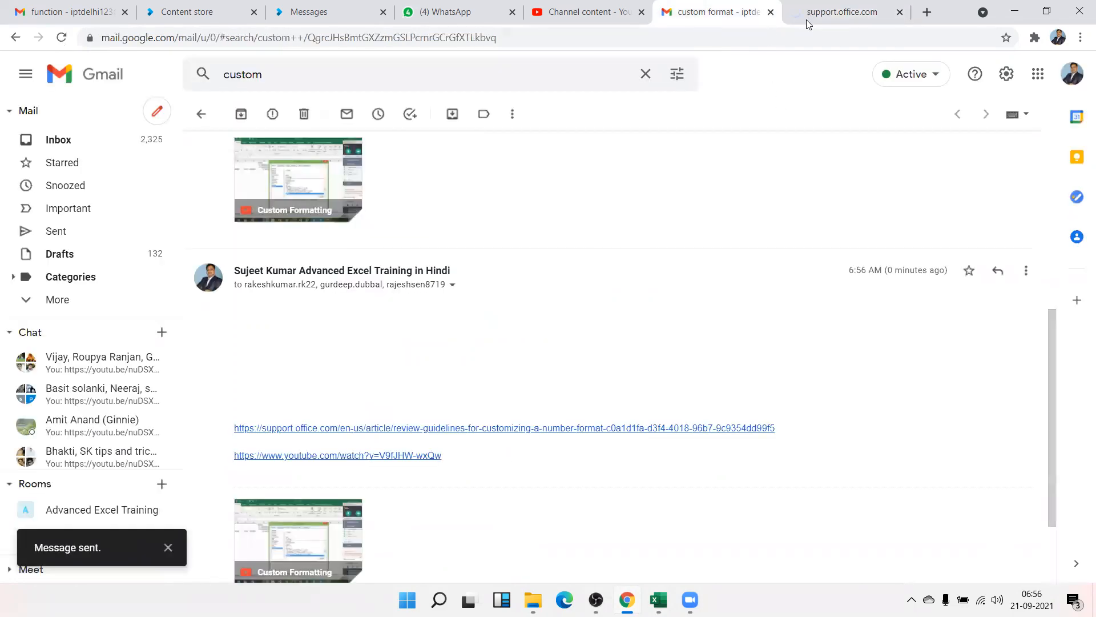
left_click(807, 20)
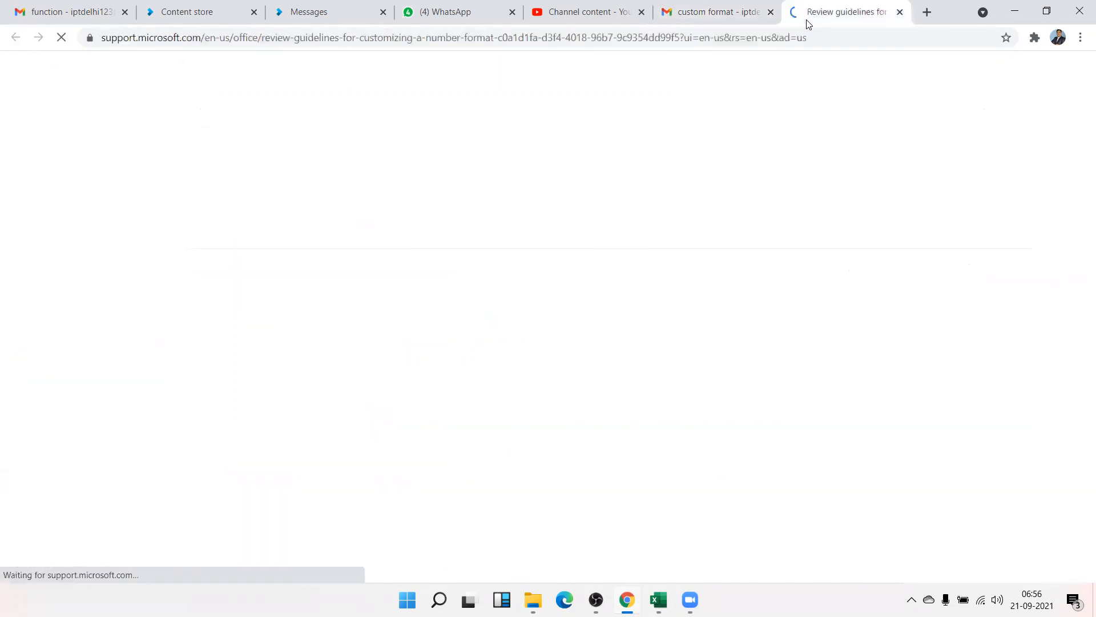